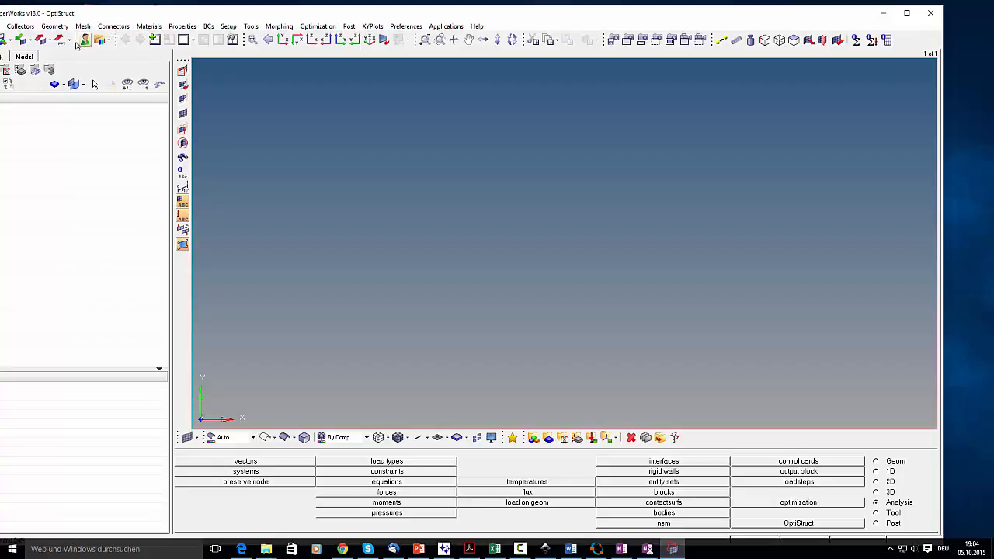
# Create a new component collector named 2D_surface
pyautogui.click(906, 10)
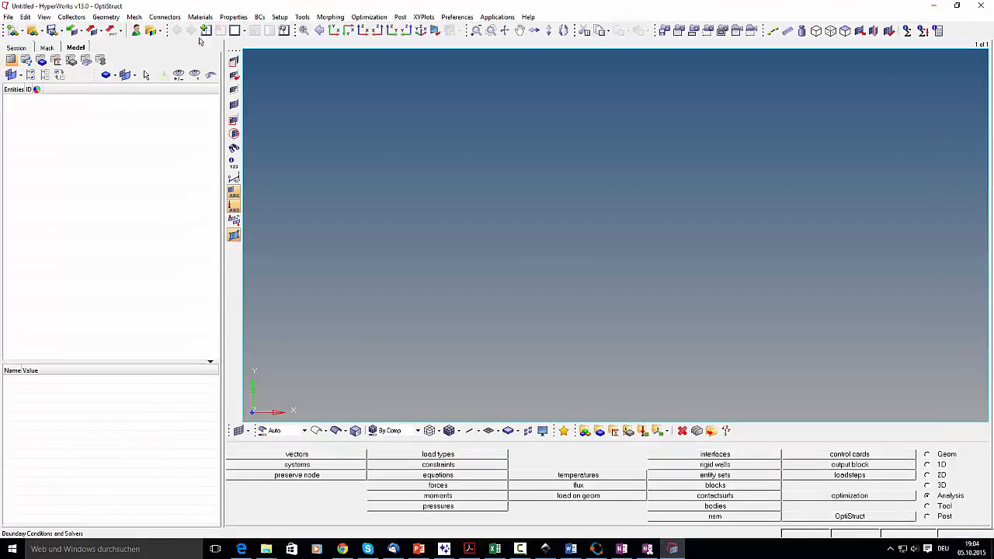
pyautogui.click(71, 17)
pyautogui.moveTo(78, 31)
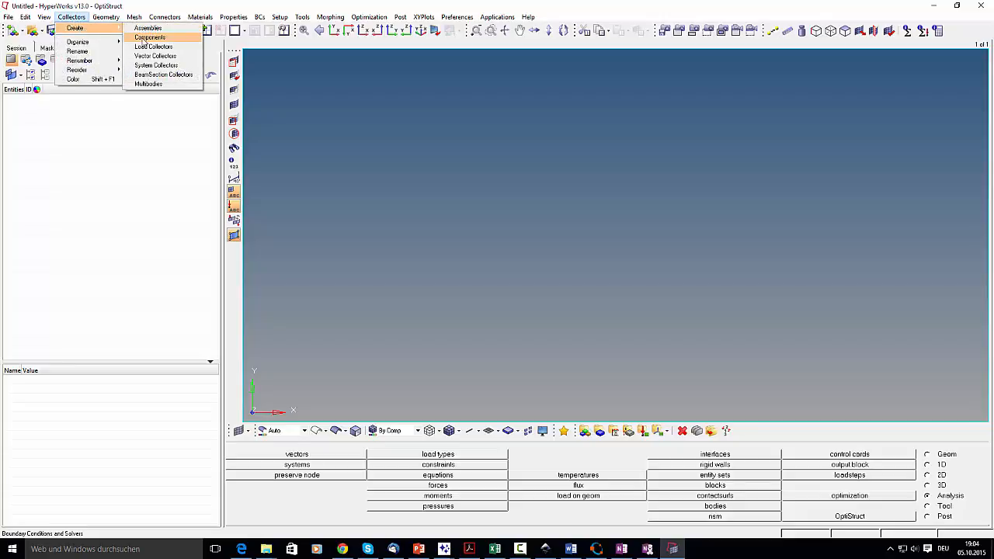
pyautogui.click(143, 39)
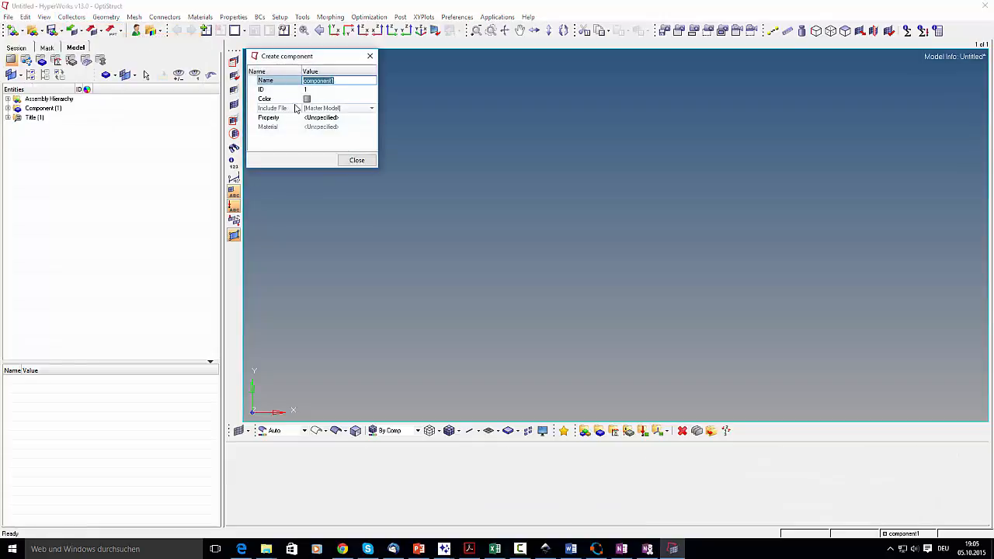
pyautogui.write('2_D')
pyautogui.press('BackSpace')
pyautogui.write('surface')
pyautogui.press('Return')
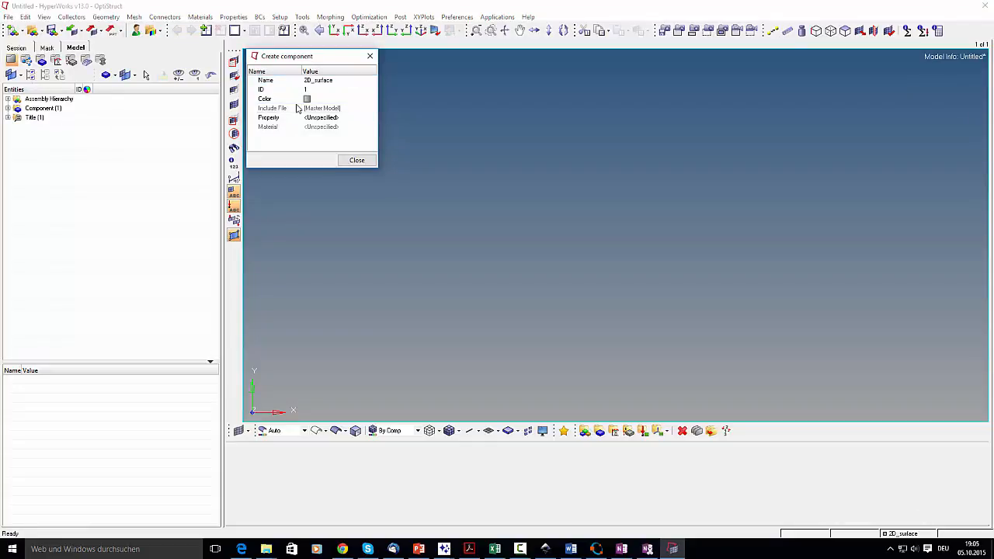
# Set the new component's color to magenta and finish creating it
pyautogui.click(304, 100)
pyautogui.click(306, 100)
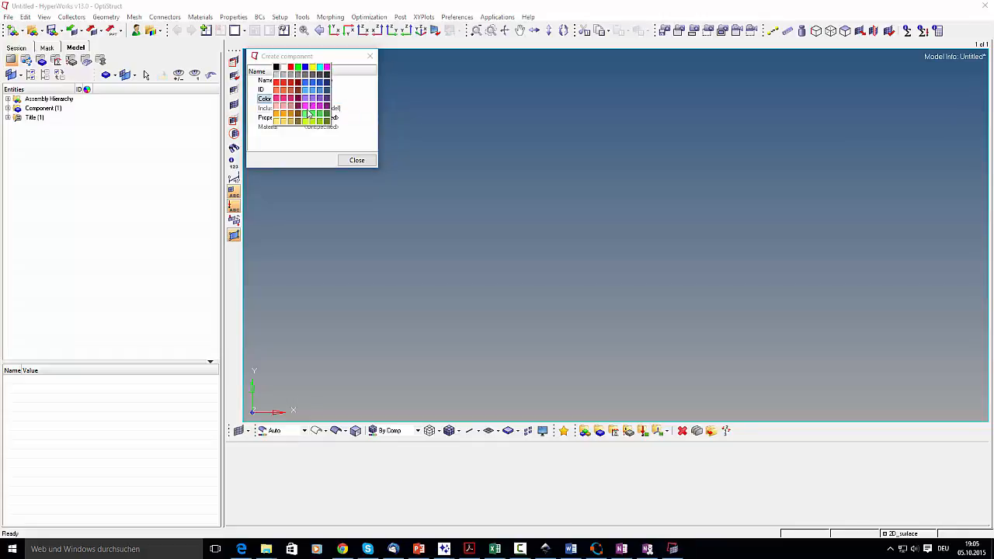
pyautogui.click(306, 106)
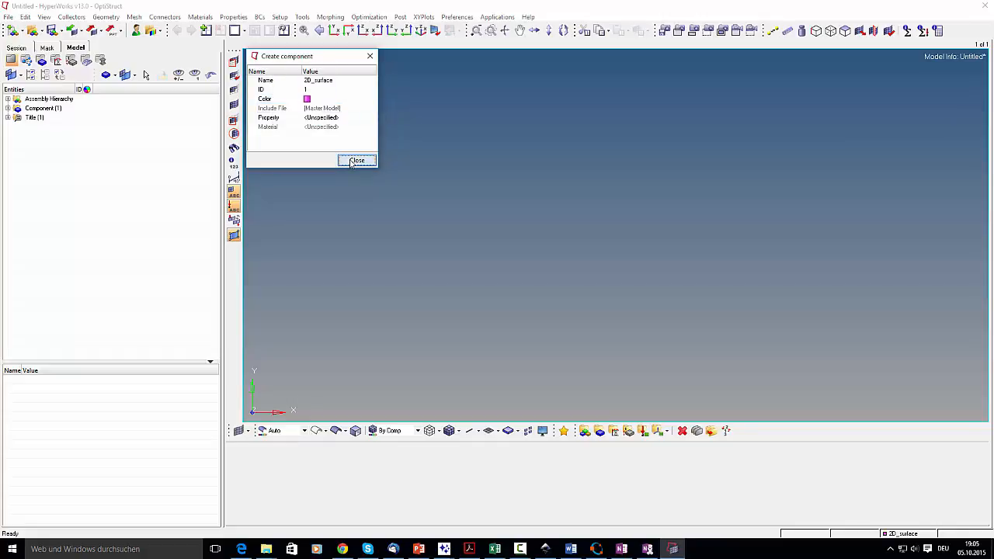
pyautogui.click(354, 161)
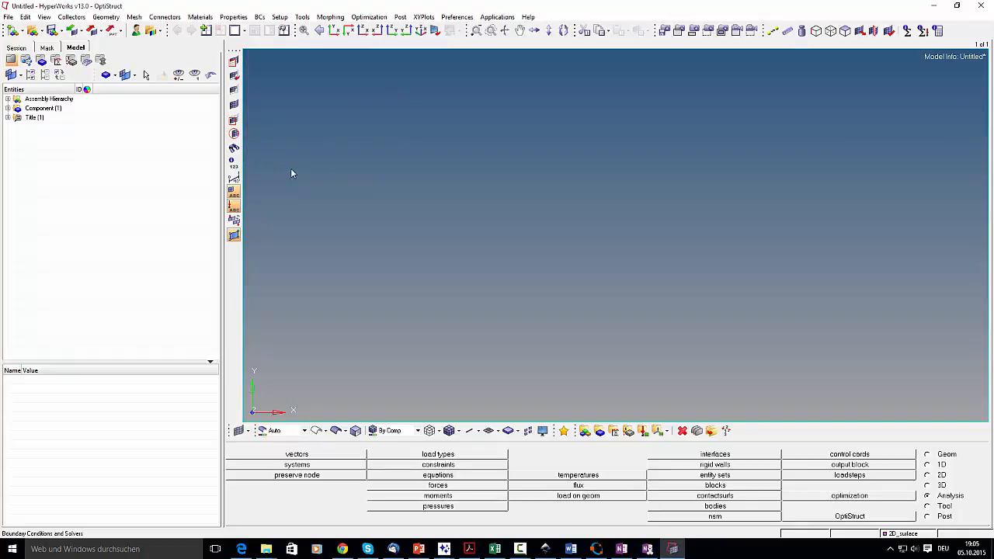
# Expand the Component and Title folders in the model tree and examine the commands available for the 2D_surface component
pyautogui.click(7, 108)
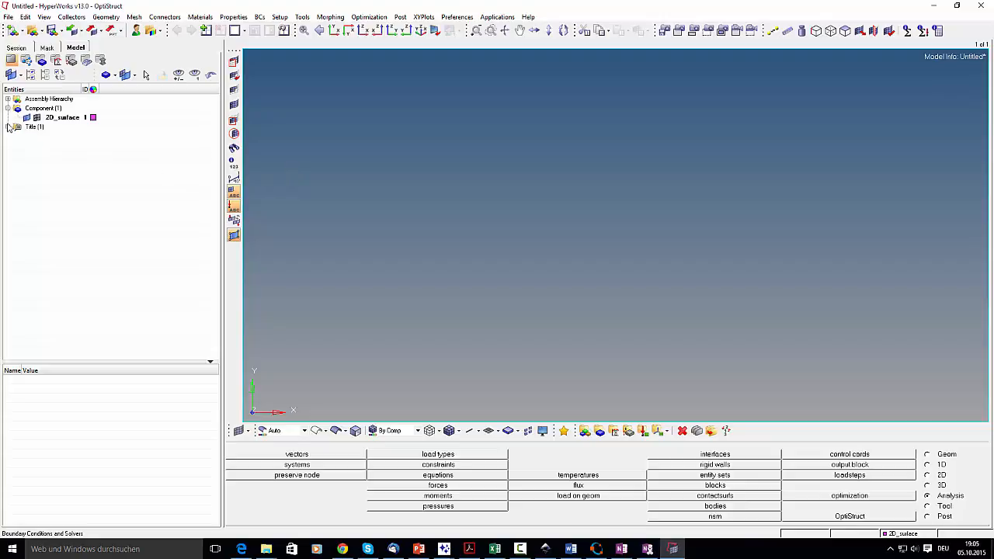
pyautogui.click(7, 127)
pyautogui.rightClick(62, 119)
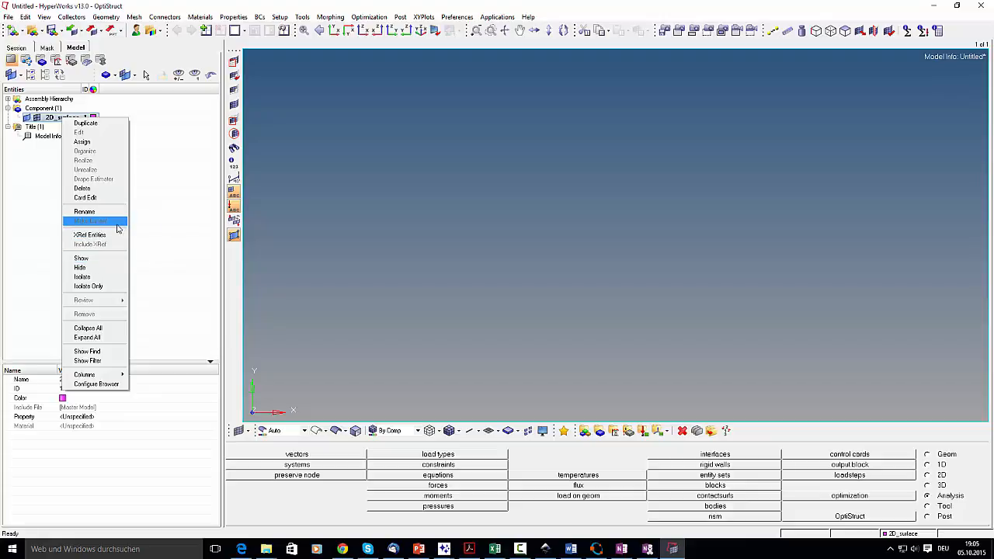
pyautogui.click(305, 152)
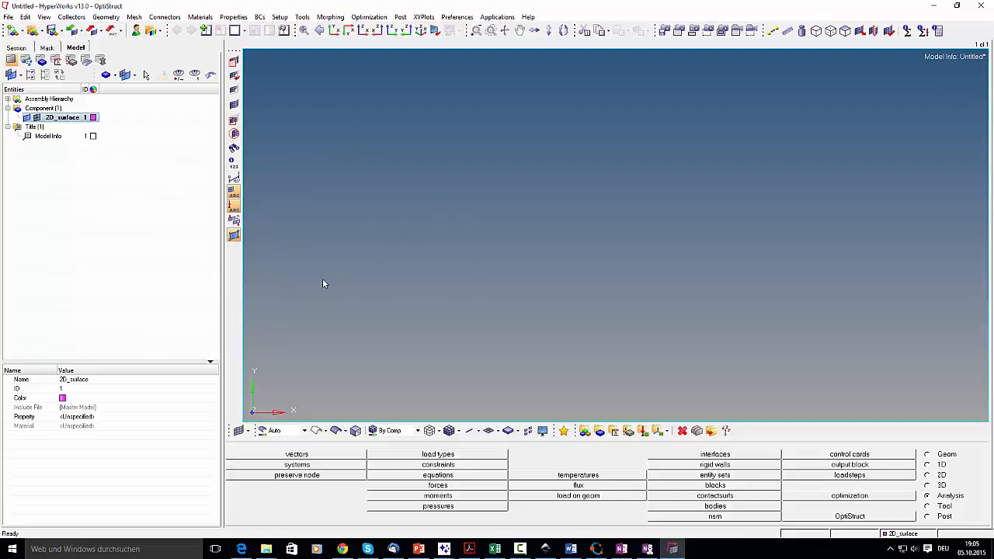
pyautogui.rightClick(62, 123)
pyautogui.click(27, 208)
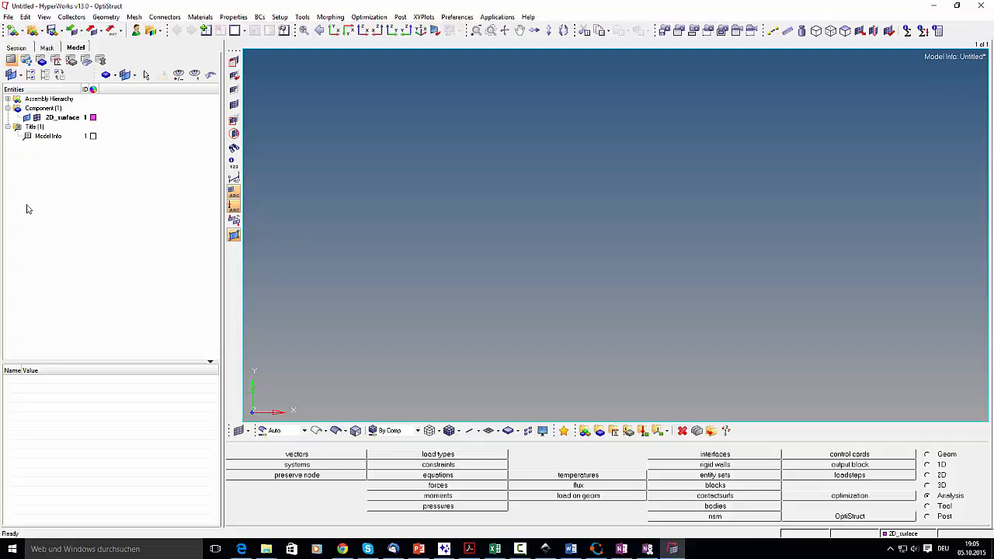
pyautogui.rightClick(61, 119)
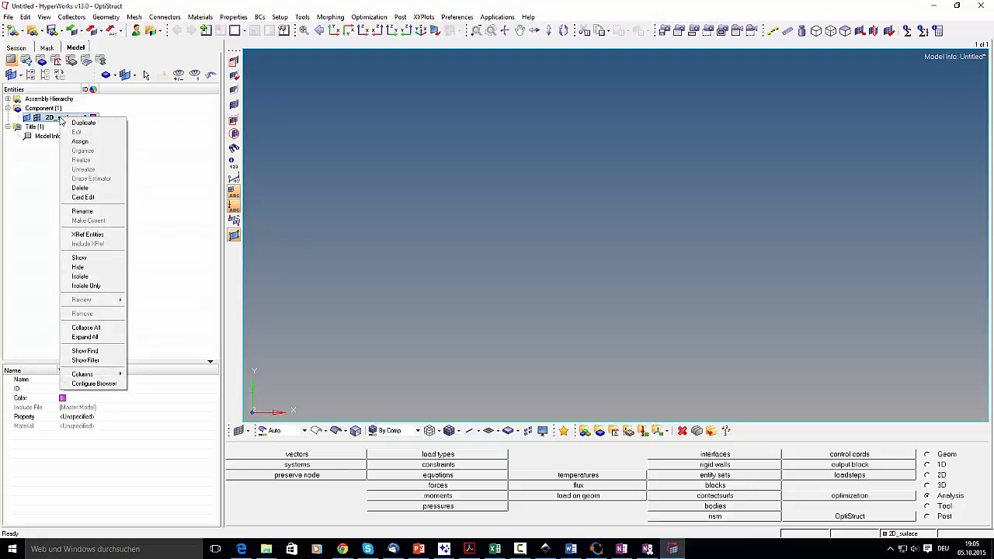
pyautogui.click(368, 254)
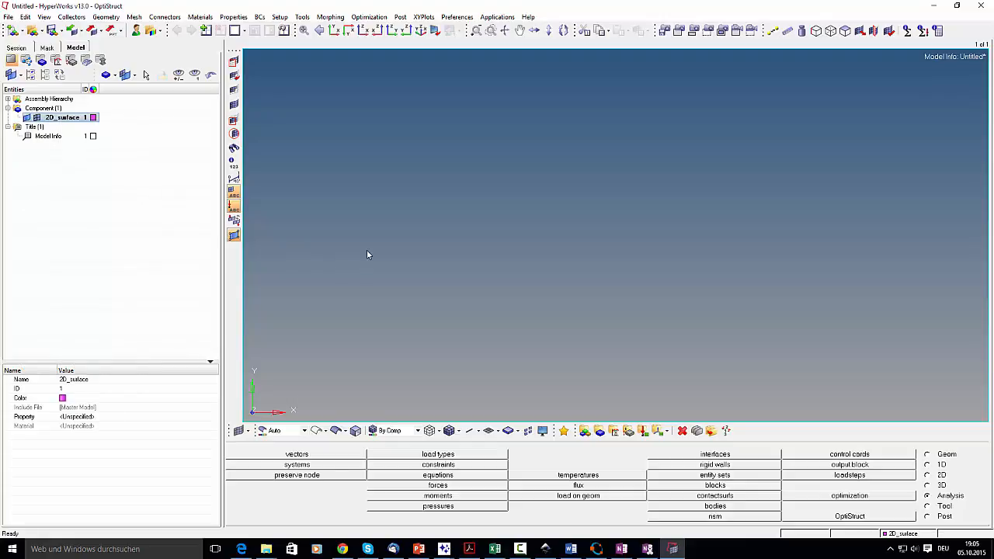
pyautogui.hotkey('alt', 'Tab')
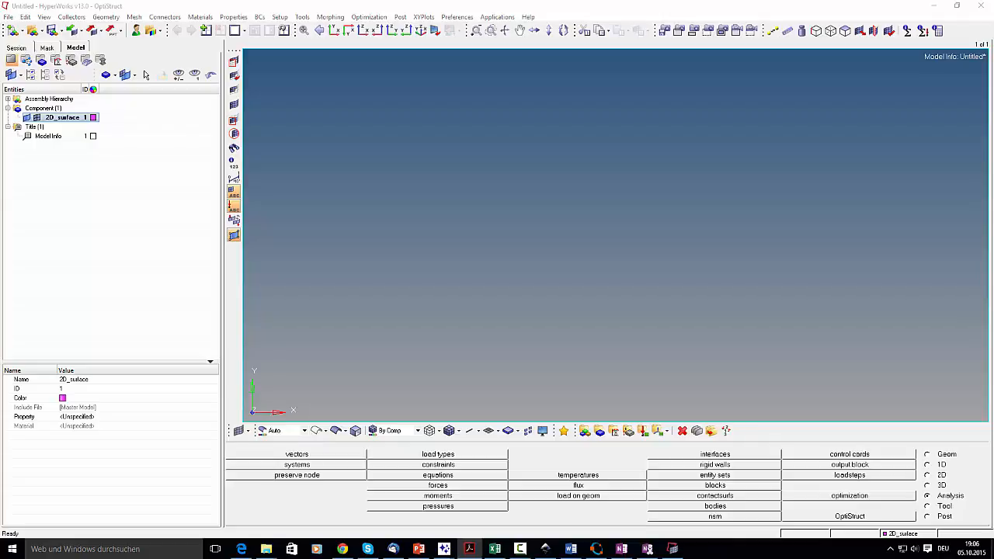
# Create a geometry node by XYZ coordinates at the origin (0, 0, 0) and fit it in the view
pyautogui.click(106, 16)
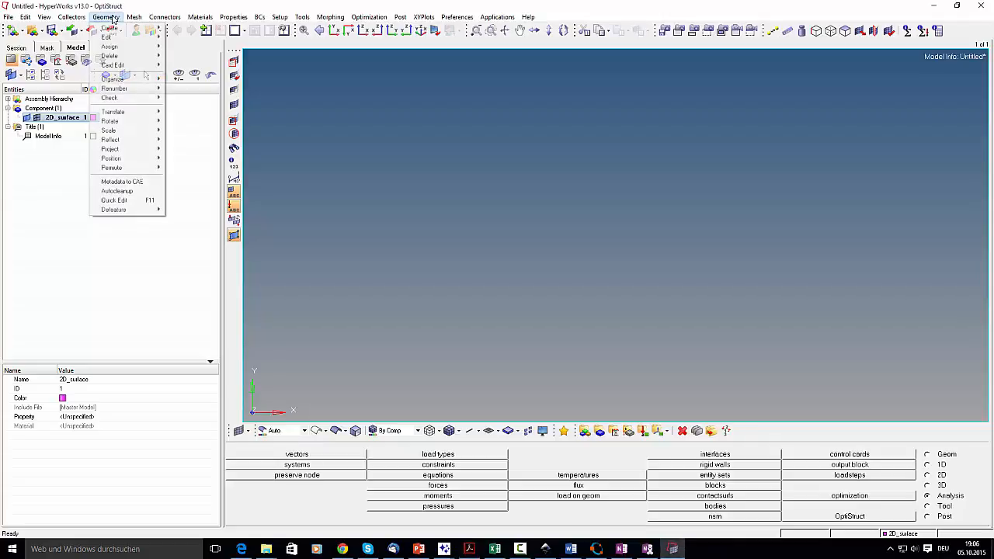
pyautogui.moveTo(115, 28)
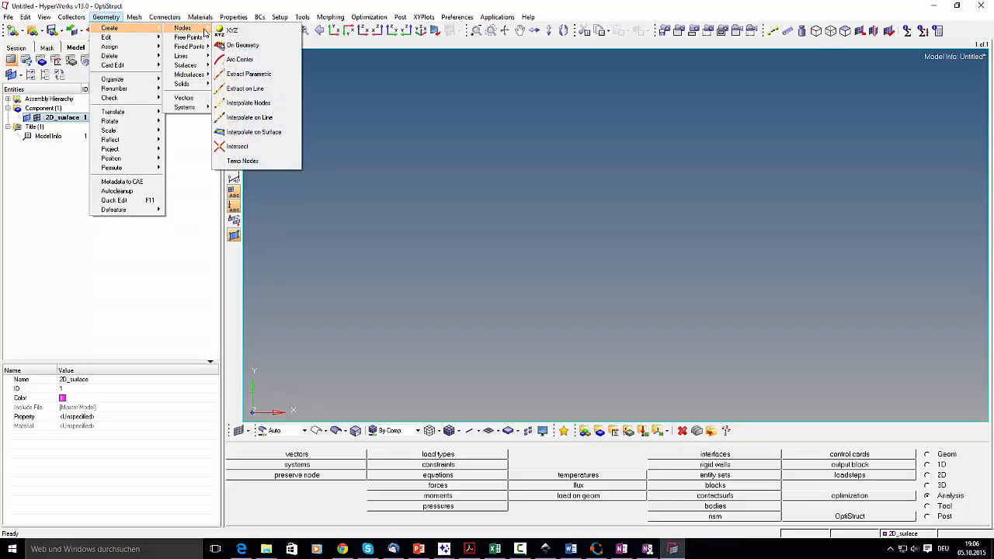
pyautogui.click(232, 30)
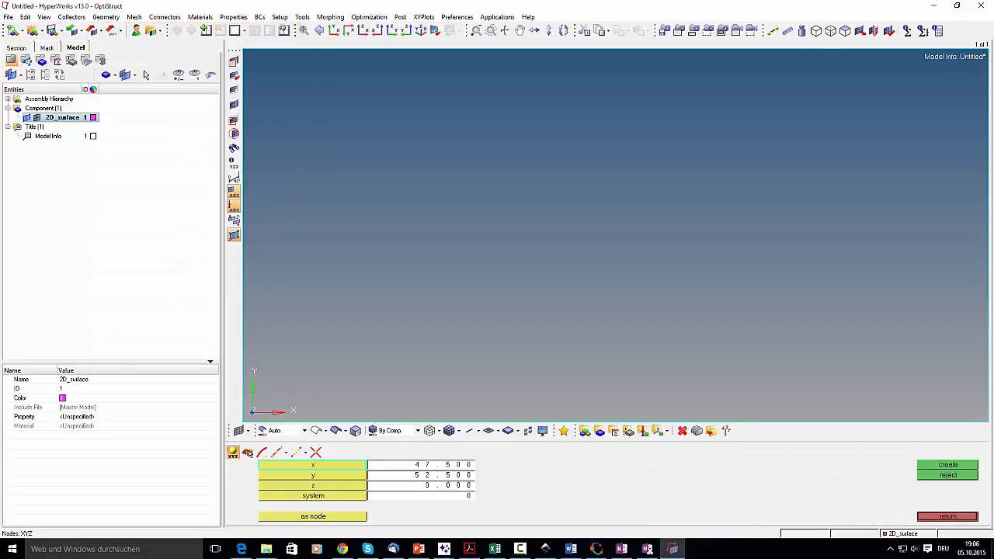
pyautogui.click(404, 467)
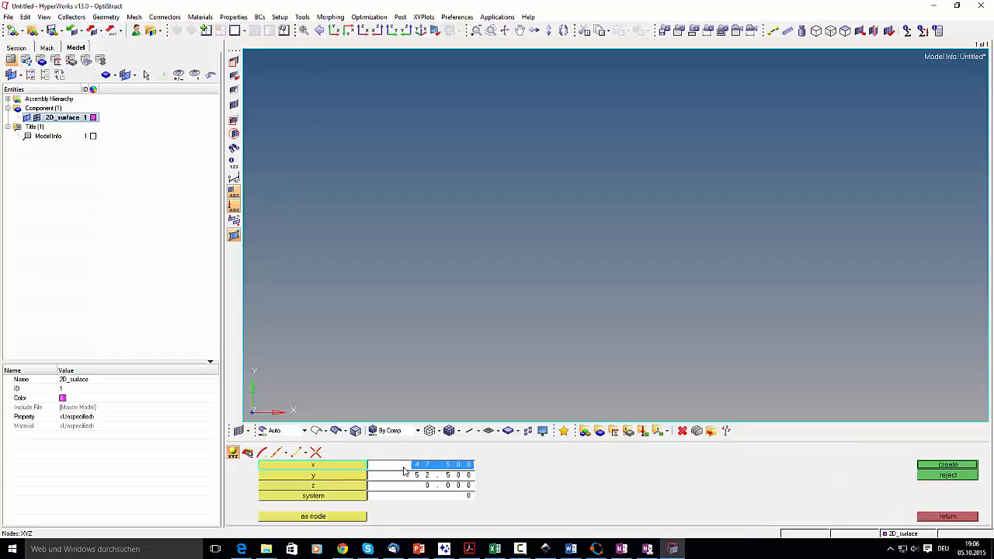
pyautogui.write('0')
pyautogui.click(412, 475)
pyautogui.write('0')
pyautogui.click(422, 485)
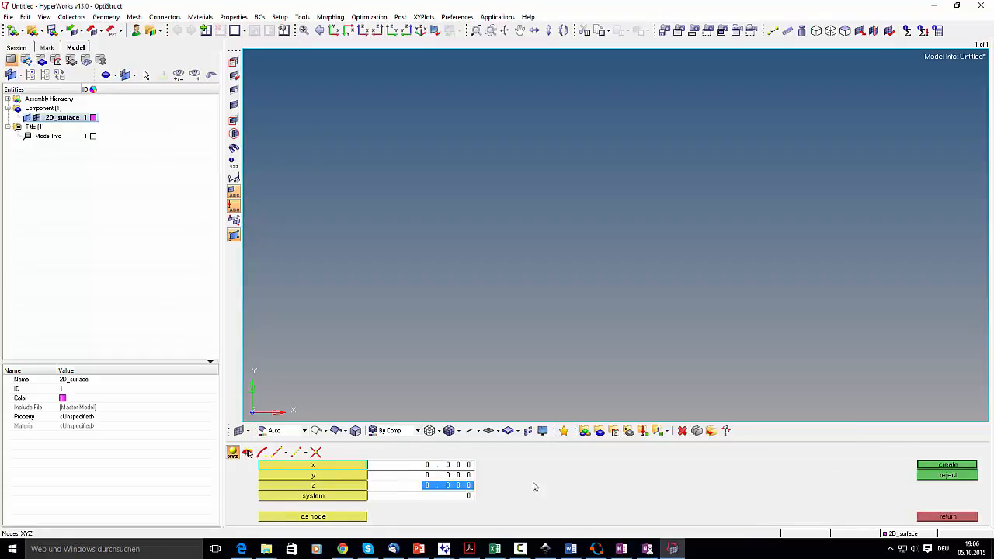
pyautogui.click(962, 467)
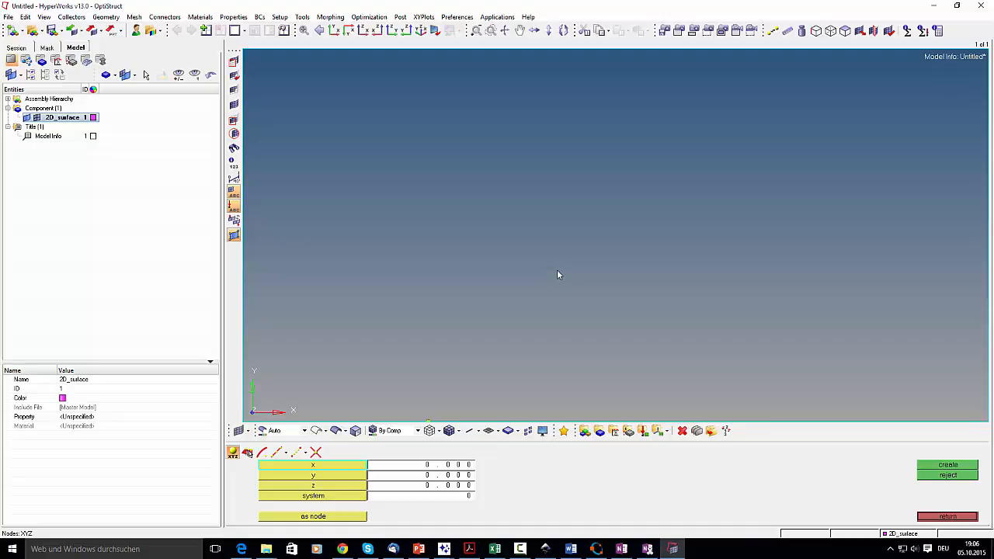
pyautogui.press('f')
# Create a second node at x 100, y 0, z 0
pyautogui.press('Tab')
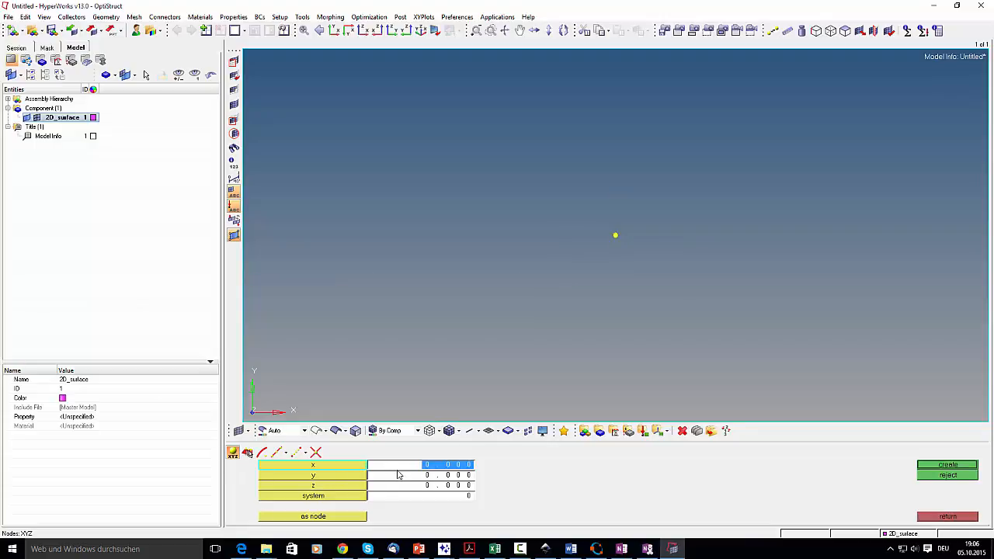
pyautogui.write('100')
pyautogui.press('Return')
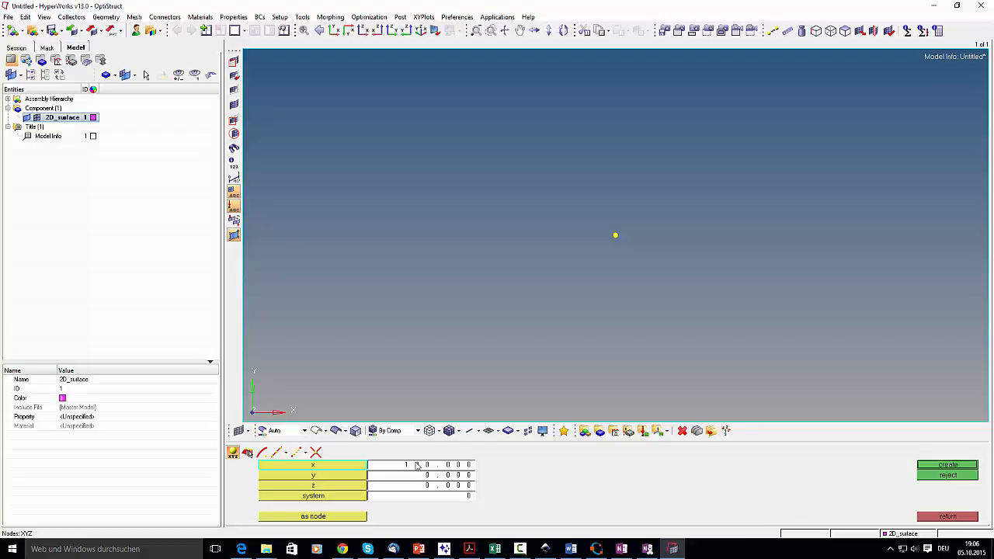
pyautogui.click(968, 466)
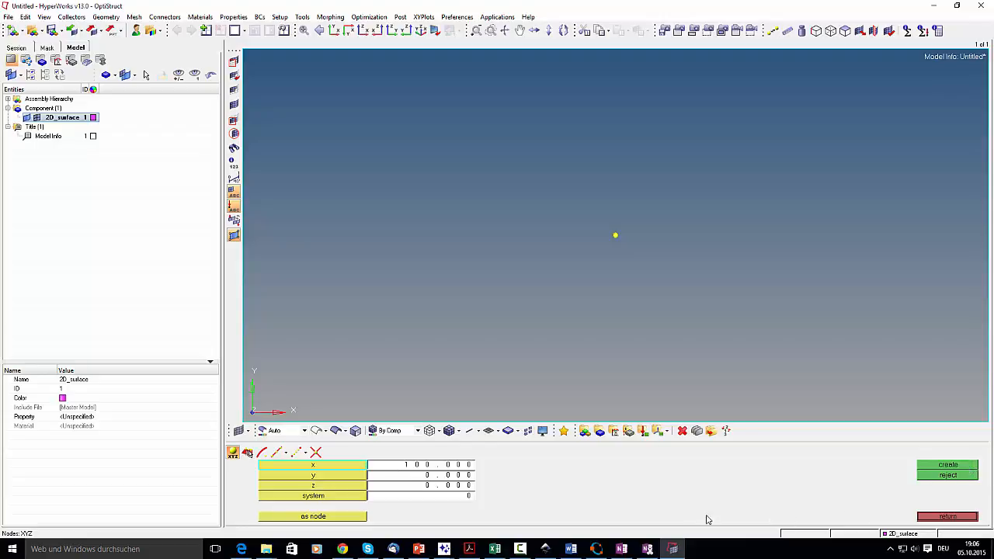
# Create a third node at x 100, y 100, z 0 and fit all nodes in the view
pyautogui.click(441, 475)
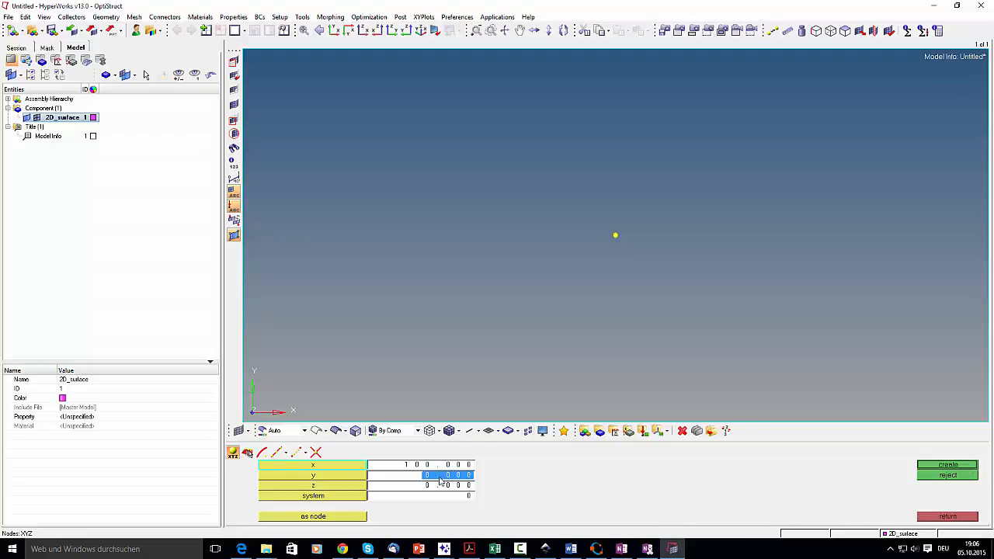
pyautogui.write('100')
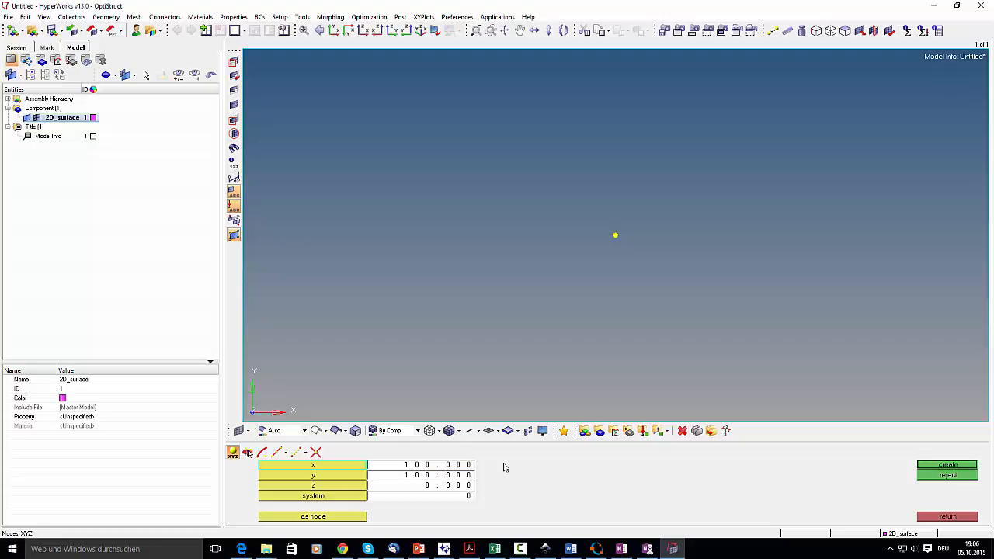
pyautogui.click(947, 464)
pyautogui.press('f')
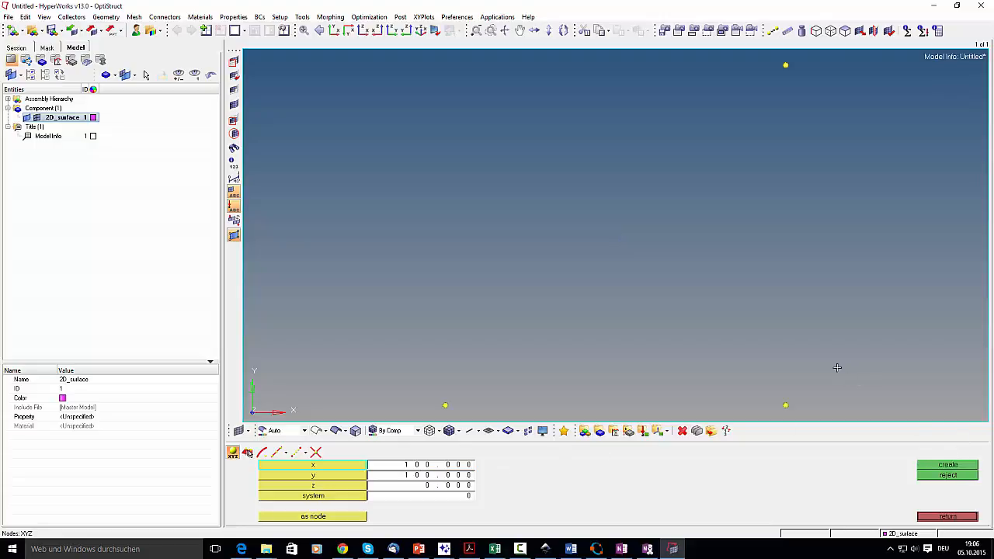
# Create a fourth node at x 50, y 100, z 0
pyautogui.click(417, 467)
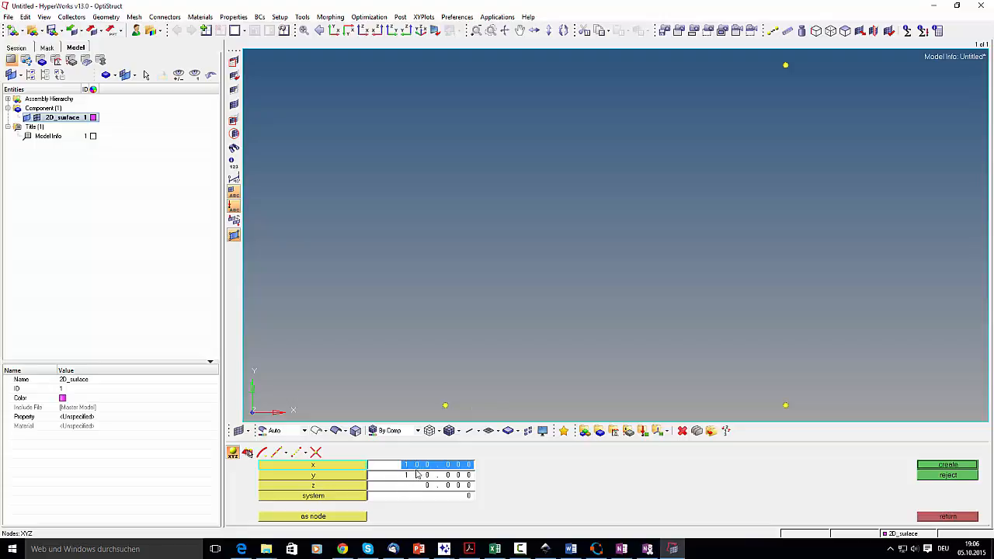
pyautogui.write('50')
pyautogui.press('Return')
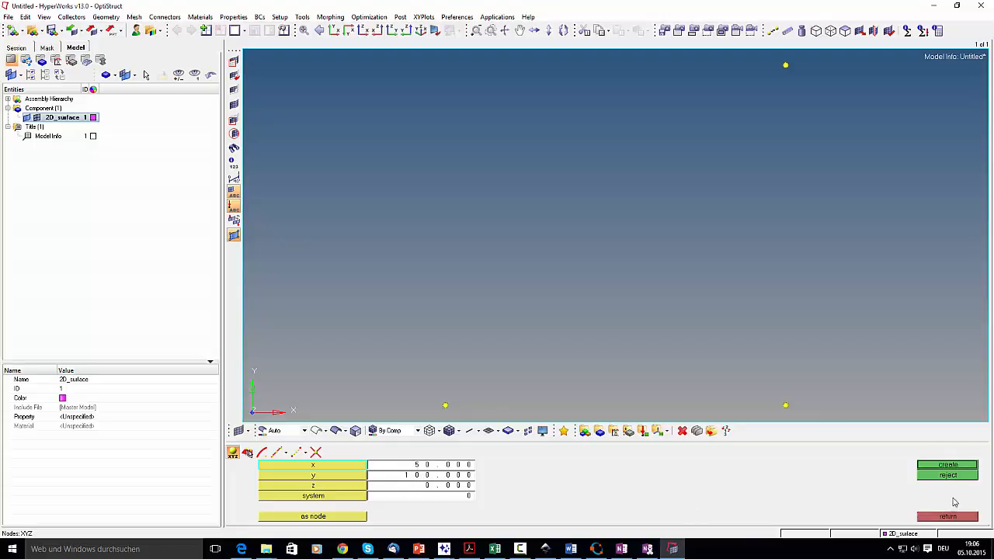
pyautogui.click(948, 464)
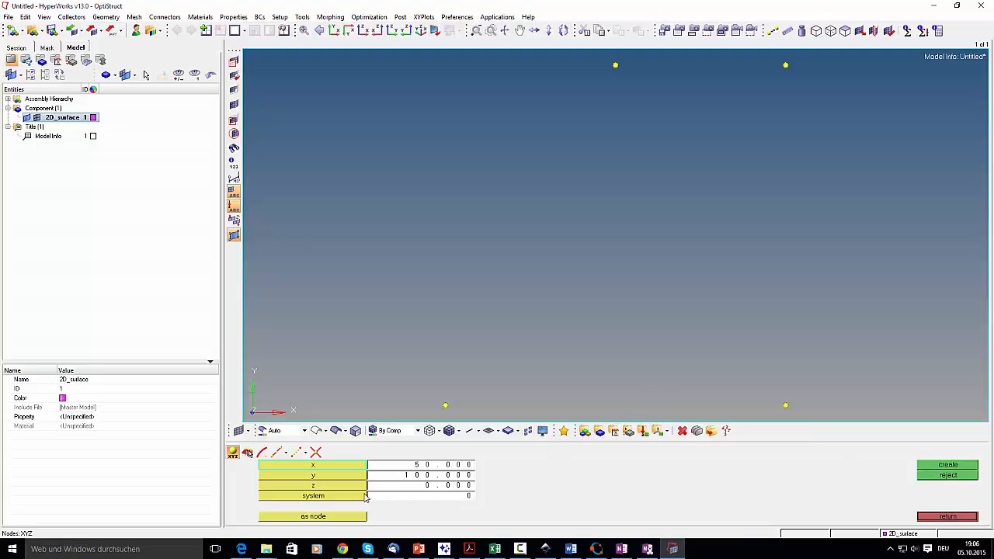
# Create a fifth node at x 0, y 50, z 0
pyautogui.click(412, 467)
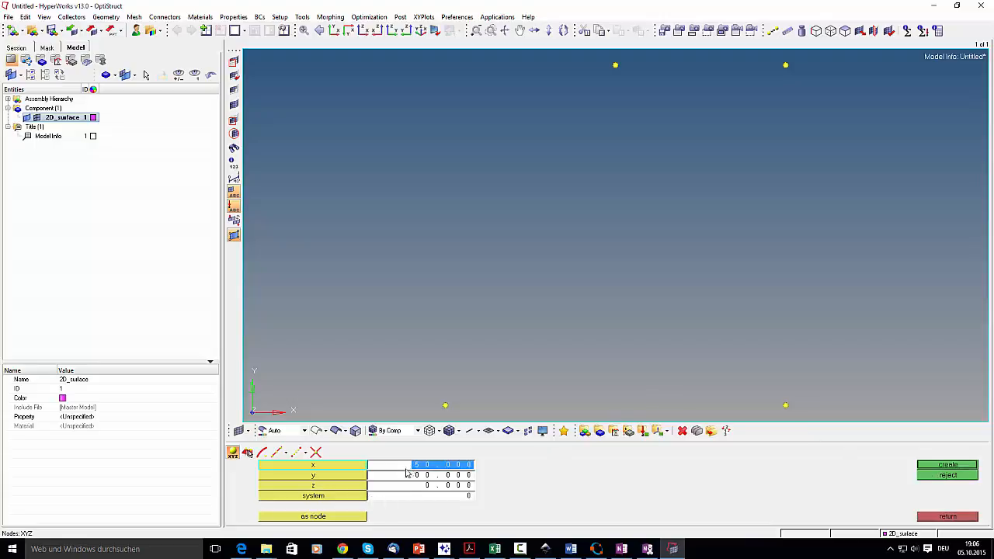
pyautogui.write('0')
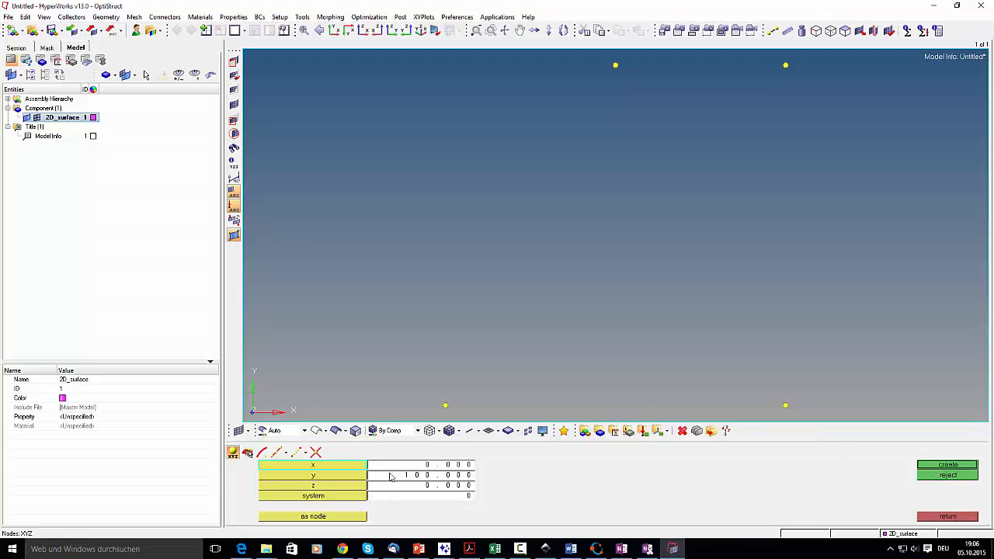
pyautogui.click(410, 477)
pyautogui.write('50')
pyautogui.click(969, 466)
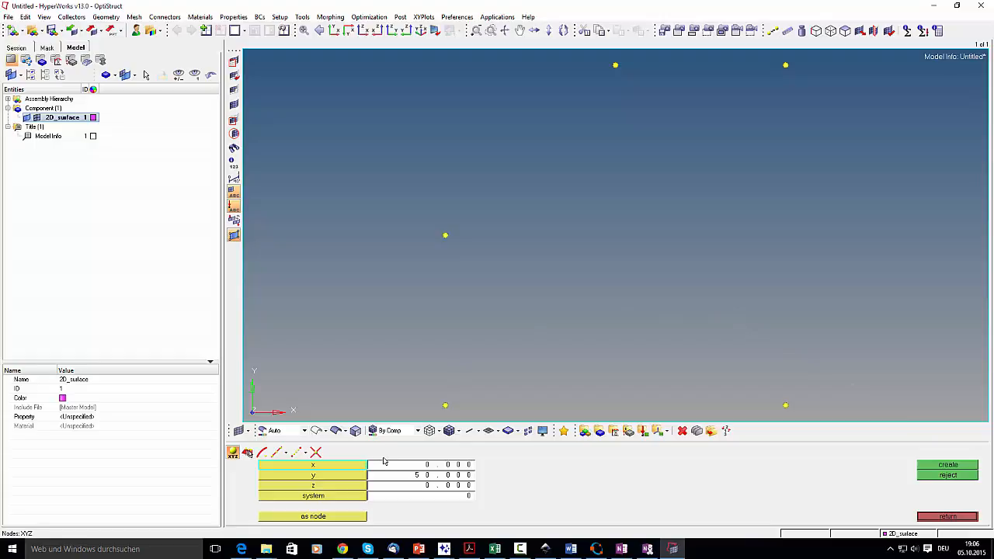
# Create a sixth node at x 75, y 125, z 0 and fit all nodes in the view
pyautogui.click(404, 467)
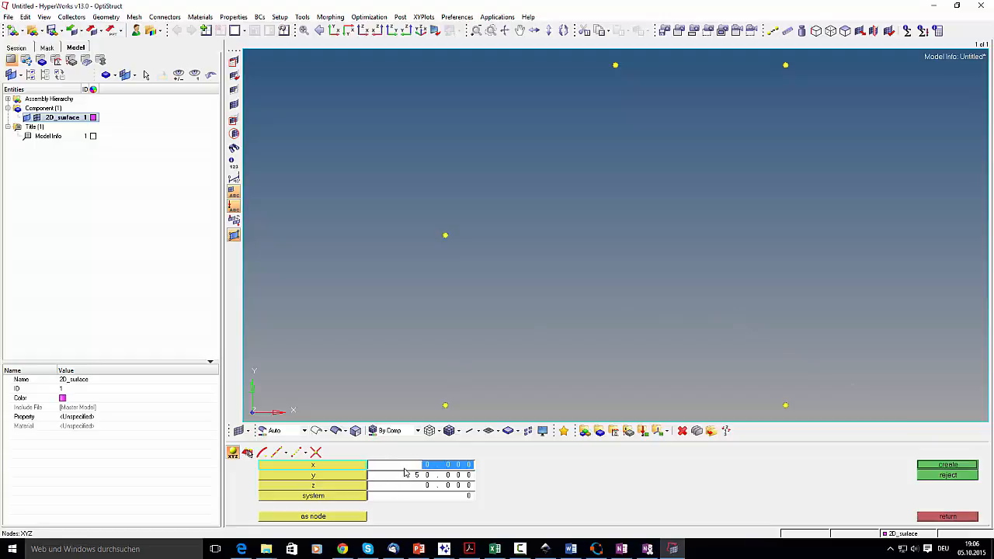
pyautogui.write('75')
pyautogui.click(406, 475)
pyautogui.write('12')
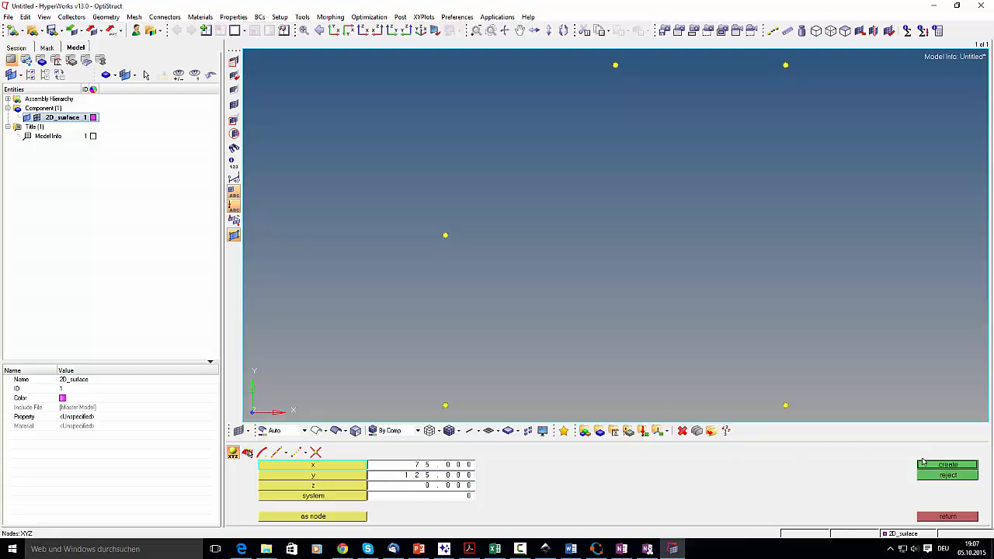
pyautogui.write('f')
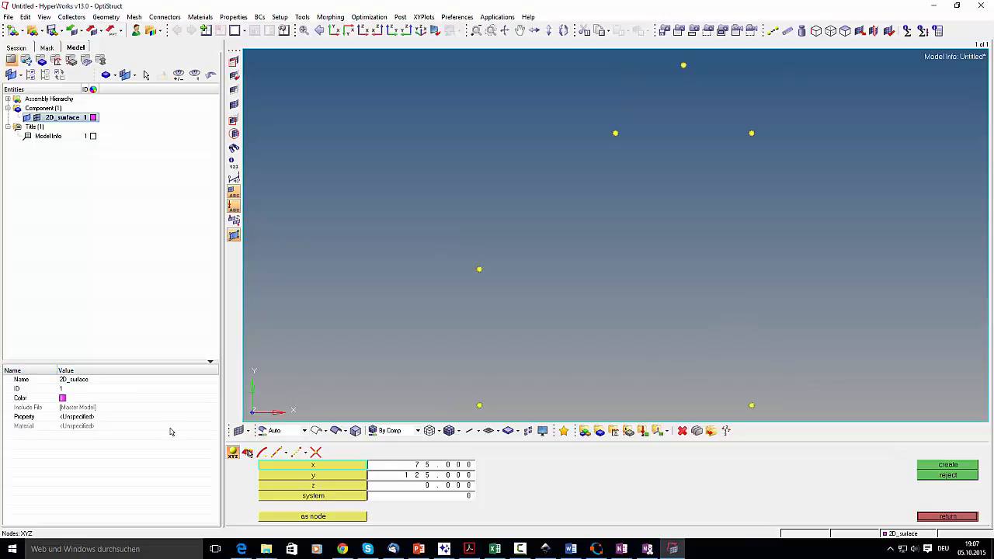
# Create a seventh node at x 75, y 100, z 0
pyautogui.click(417, 476)
pyautogui.write('100')
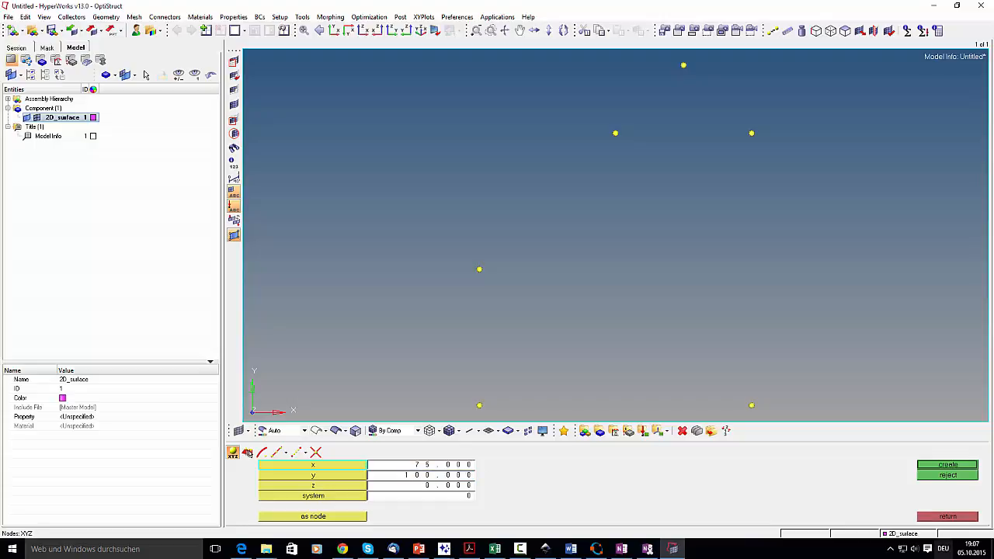
pyautogui.press('Return')
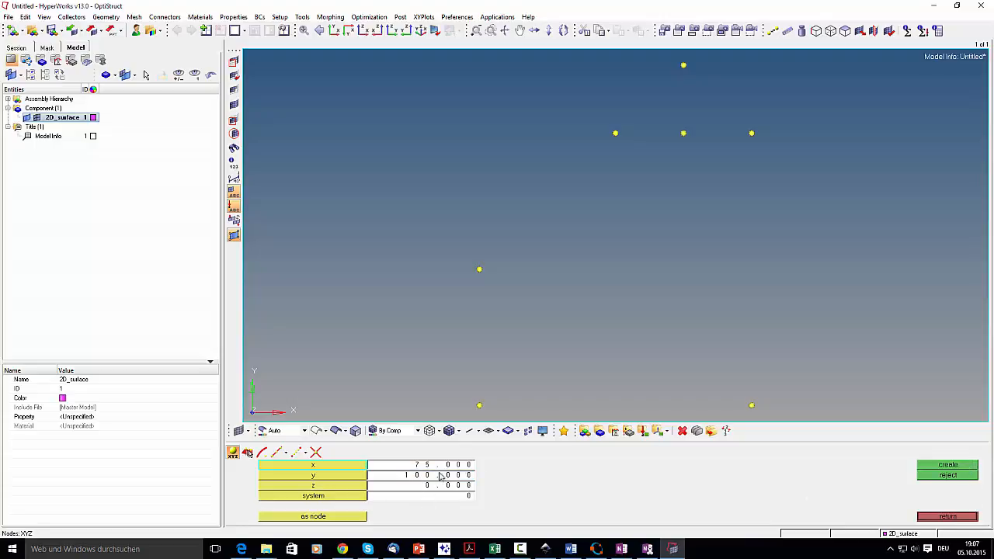
# Create an eighth node at x 0, y 25, z 0
pyautogui.click(444, 465)
pyautogui.write('0')
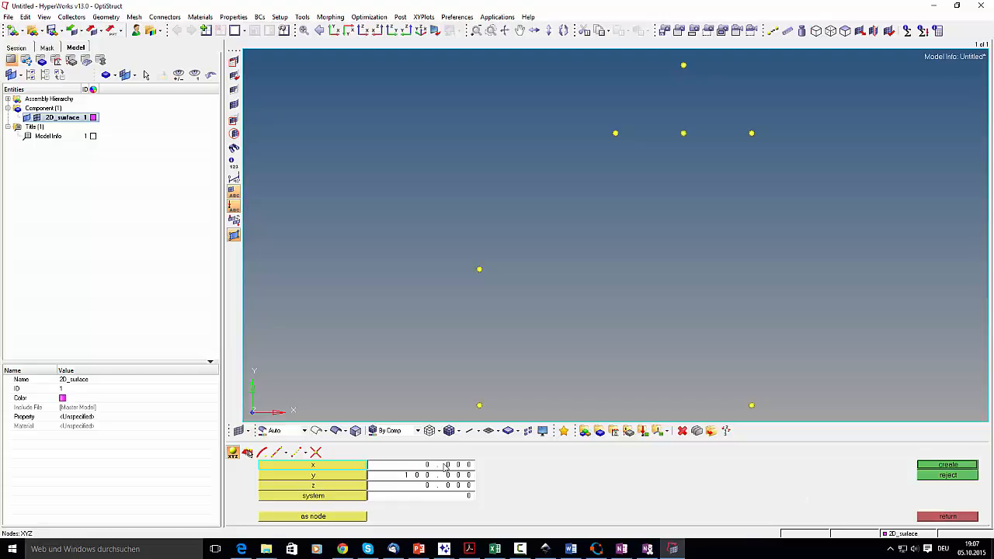
pyautogui.click(445, 474)
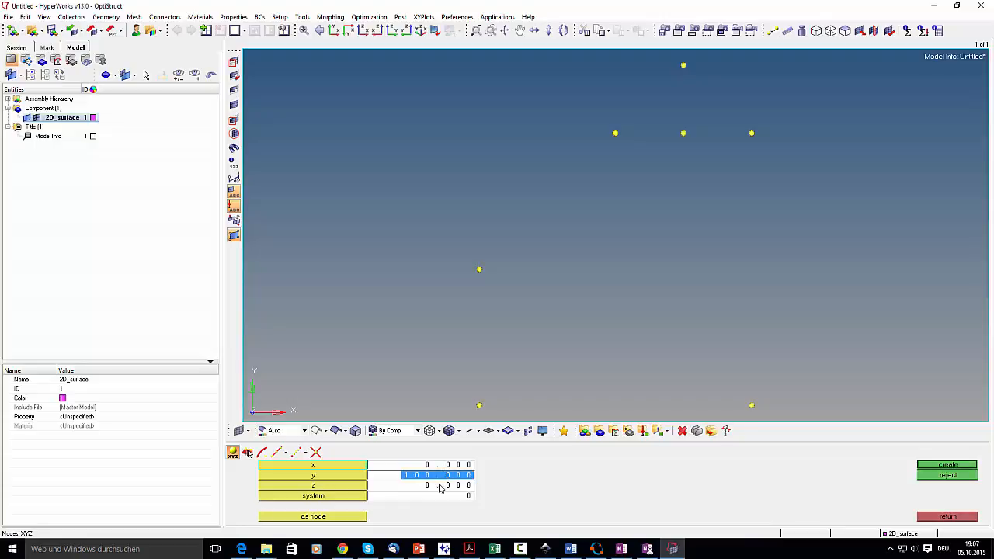
pyautogui.write('25')
pyautogui.press('Return')
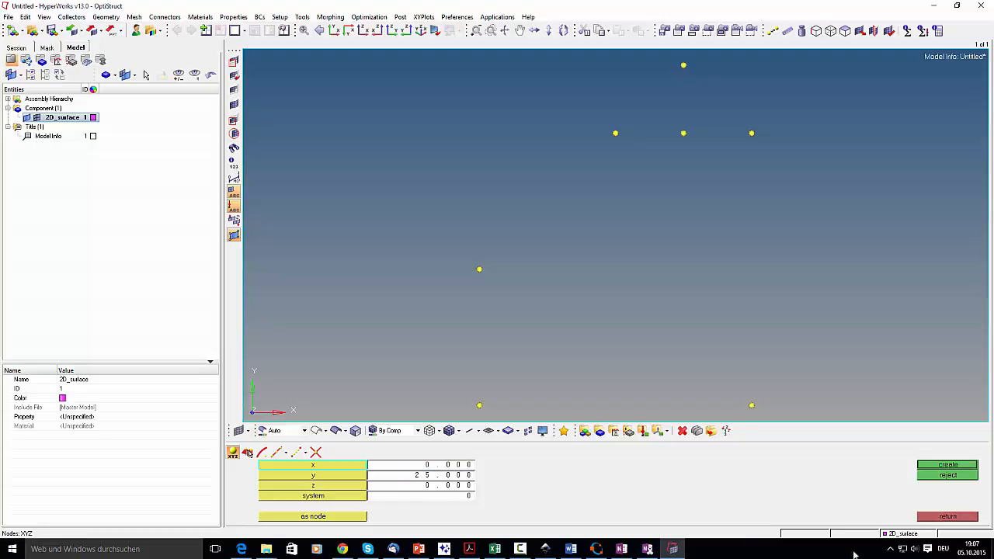
pyautogui.click(971, 467)
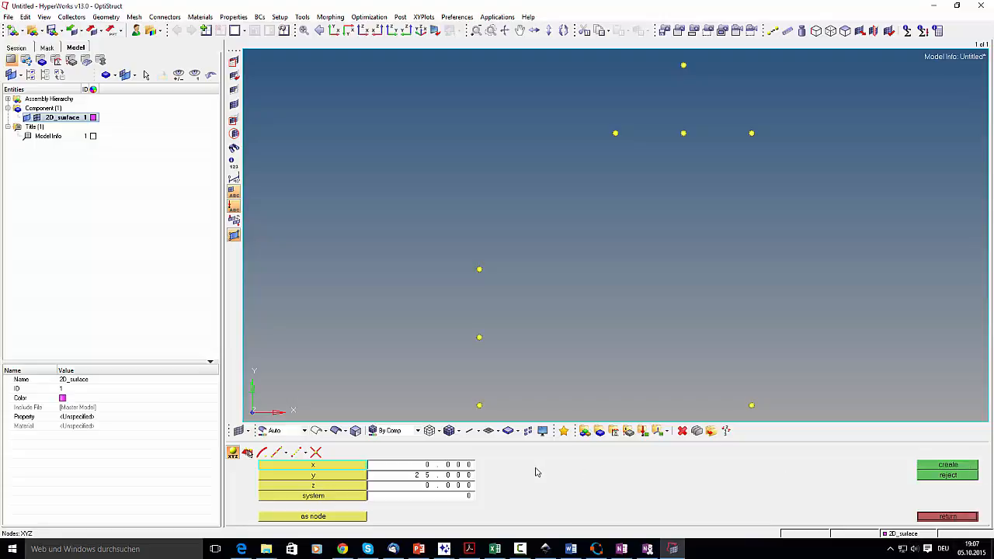
# Create a ninth node at x -25, y 25, z 0
pyautogui.click(447, 465)
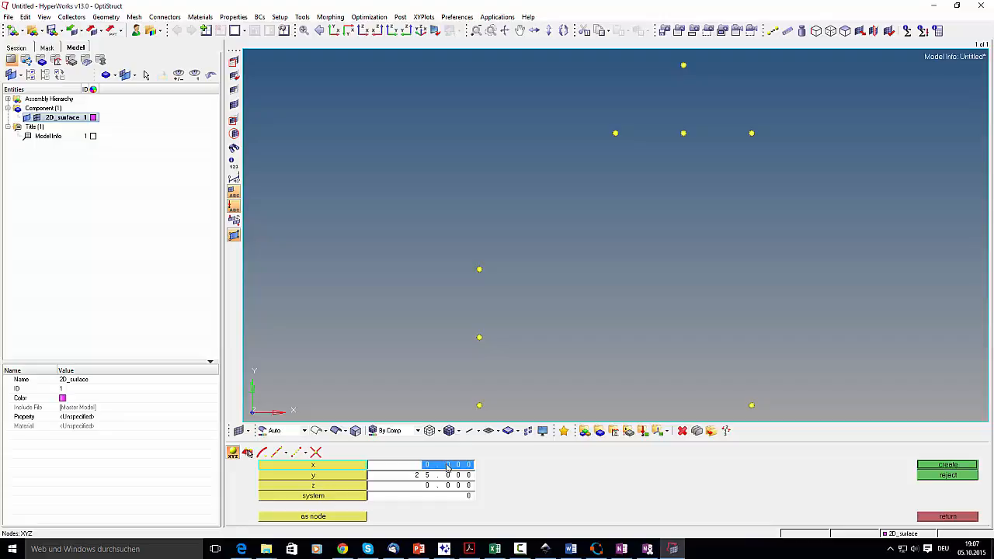
pyautogui.write('25')
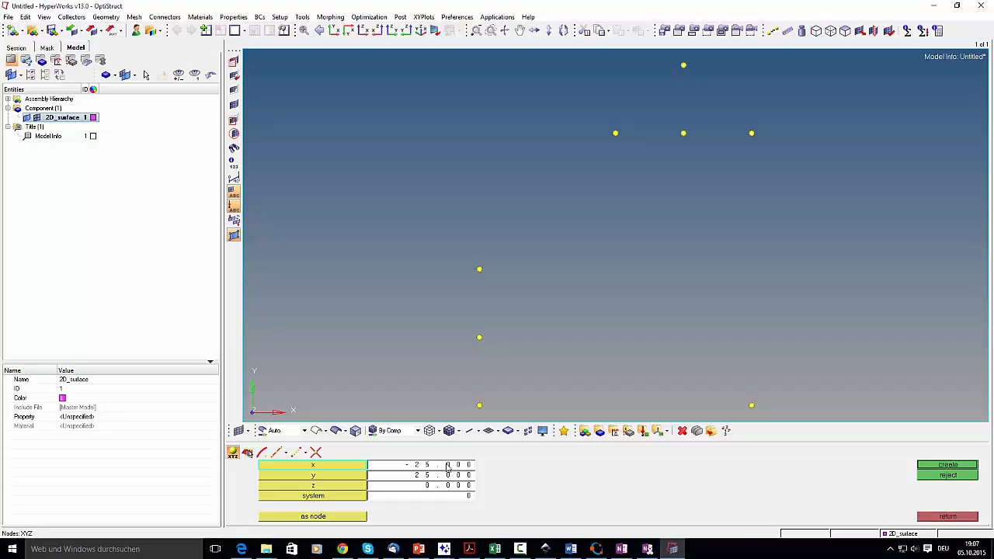
pyautogui.click(947, 466)
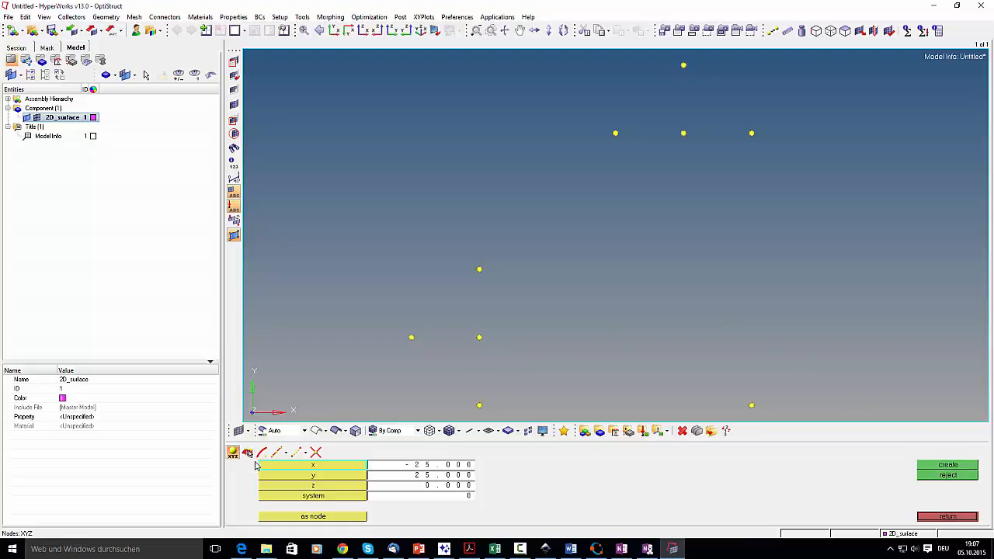
# Create a tenth node at x 47.5, y 50, z 0
pyautogui.click(396, 466)
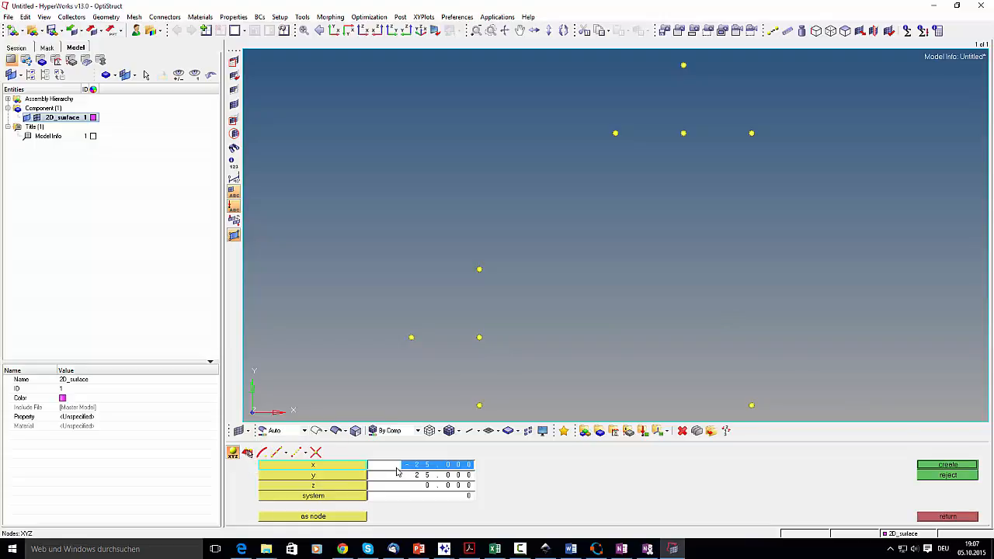
pyautogui.write('47.500')
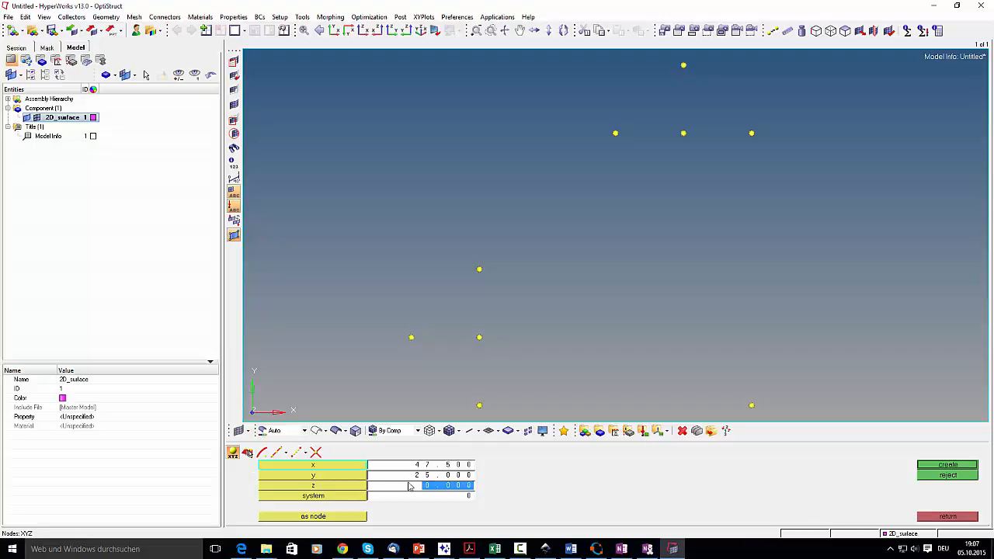
pyautogui.click(417, 477)
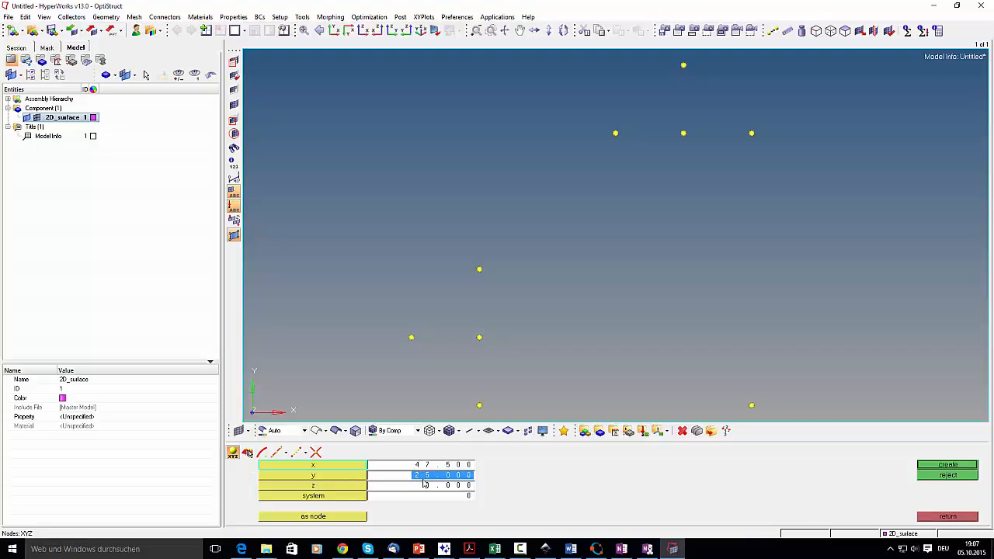
pyautogui.write('5')
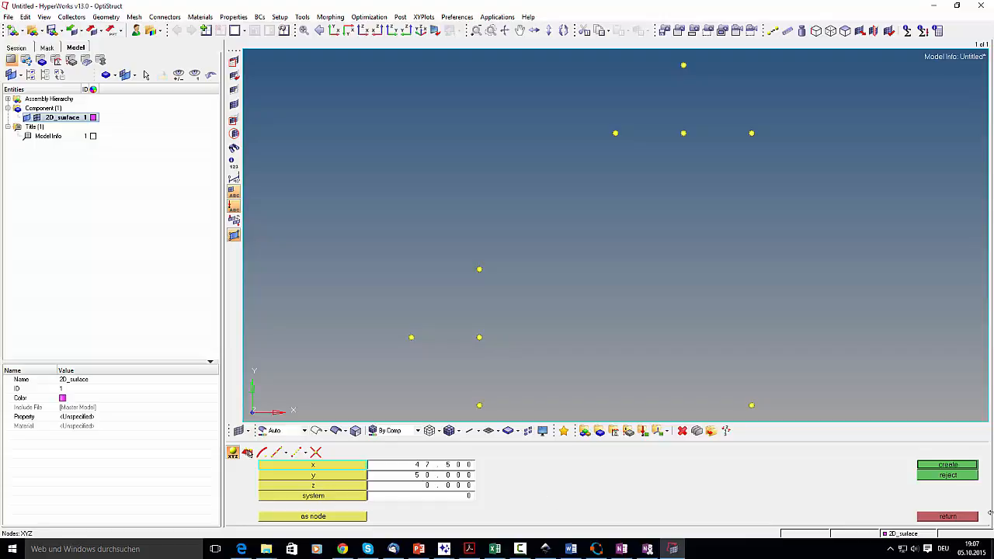
pyautogui.click(947, 464)
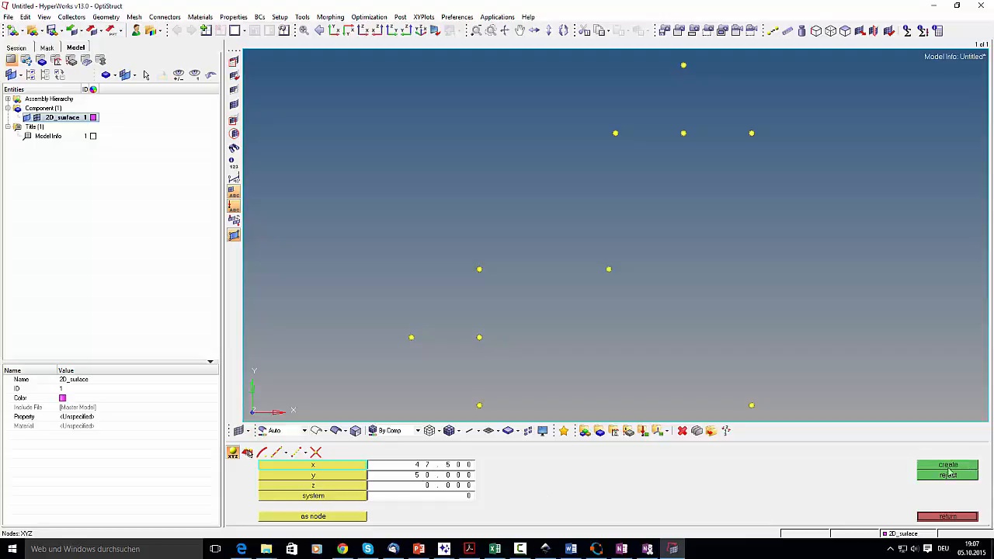
# Create an eleventh node at x 50, y 52.5, z 0
pyautogui.click(415, 465)
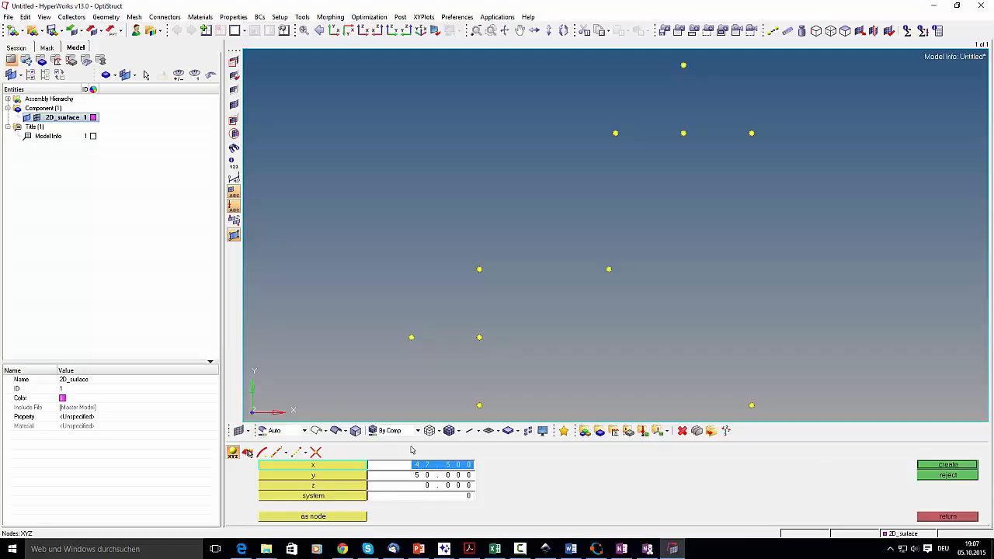
pyautogui.write('50')
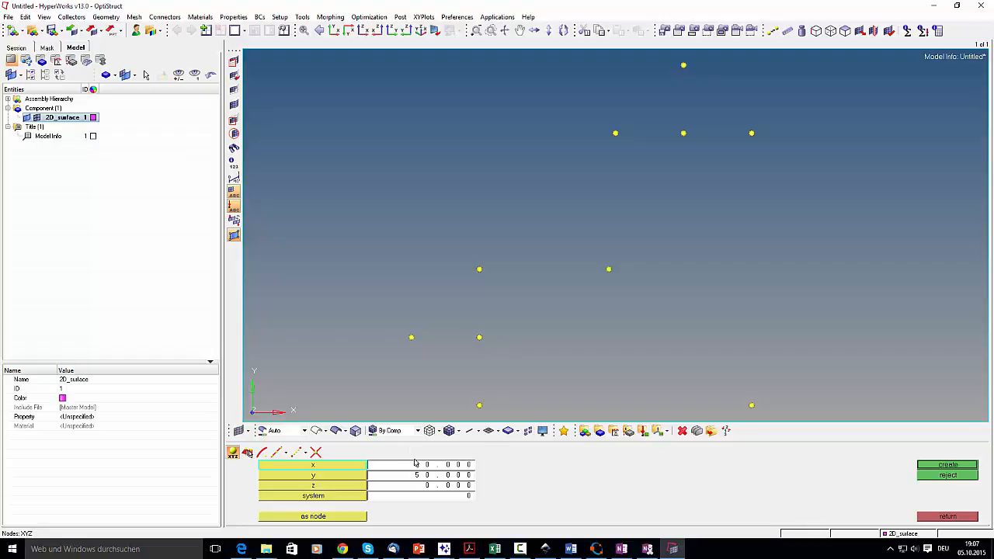
pyautogui.click(421, 477)
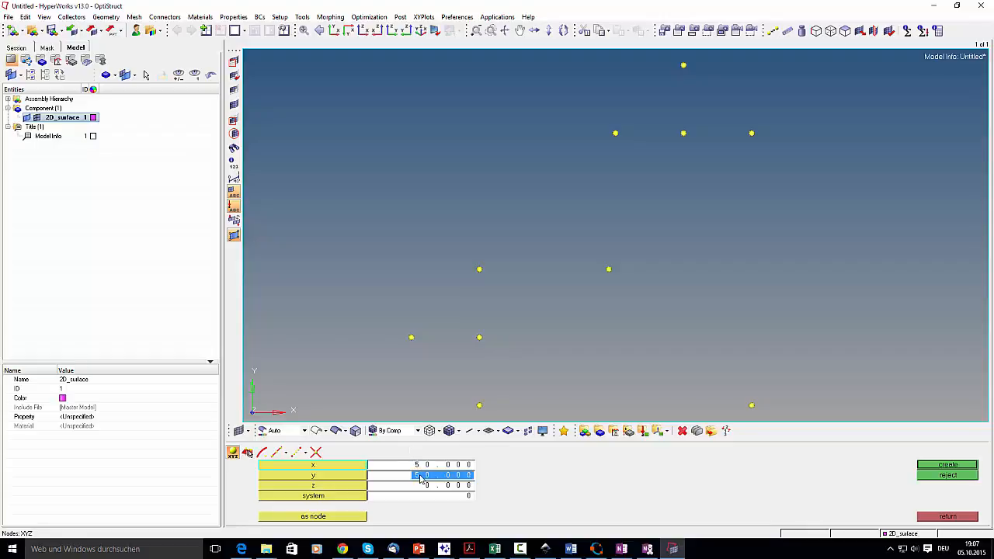
pyautogui.write('52.')
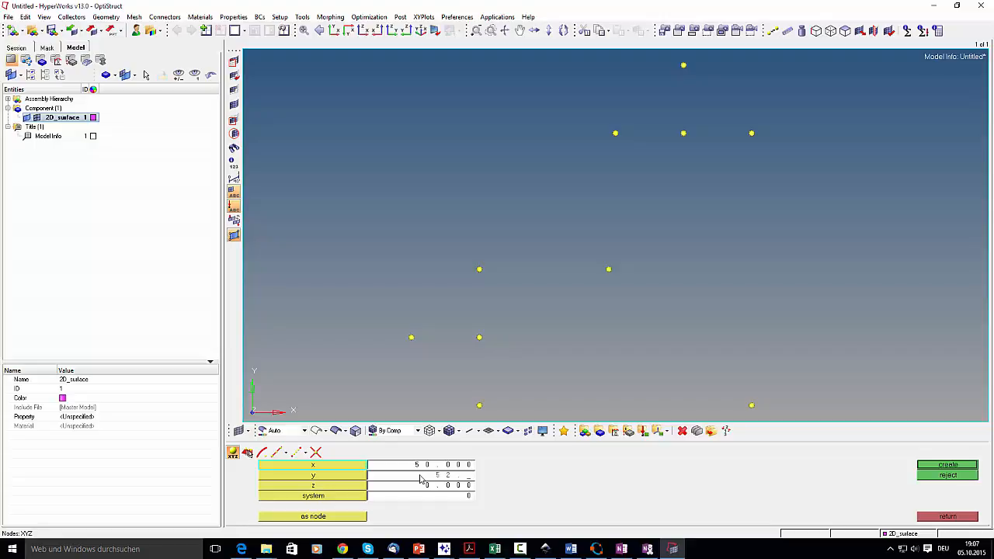
pyautogui.click(949, 465)
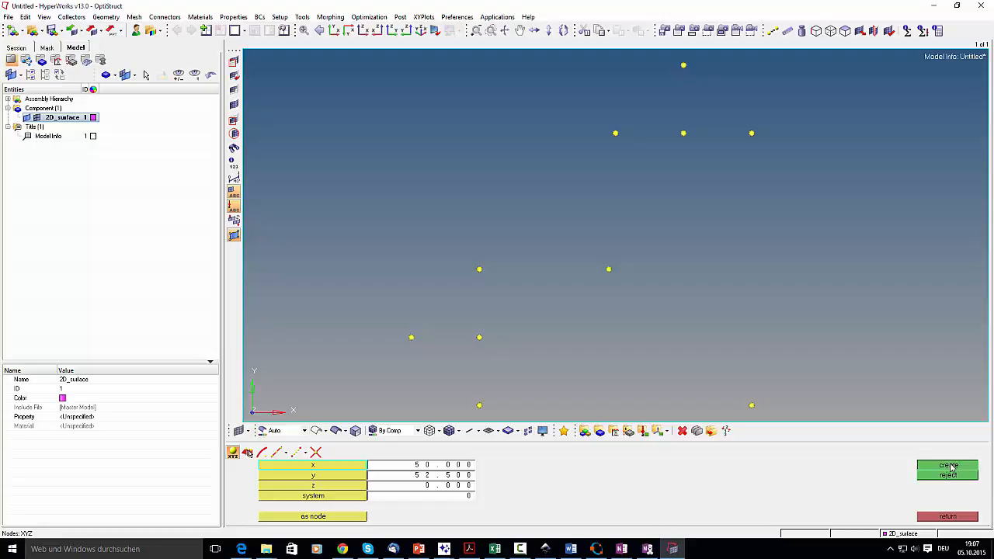
# Create a twelfth node at x 47.5, y 52.5, z 0 and finish creating nodes
pyautogui.click(459, 466)
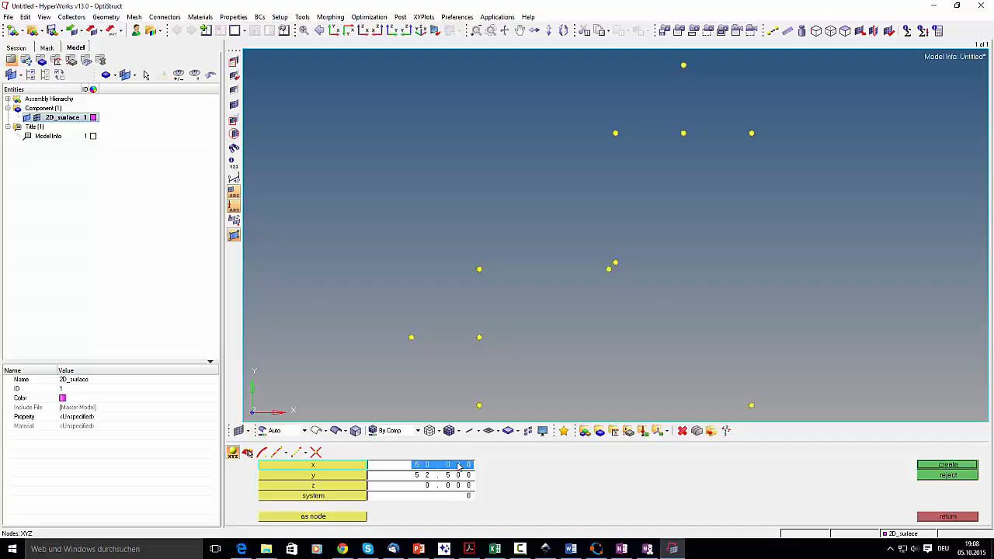
pyautogui.write('47.')
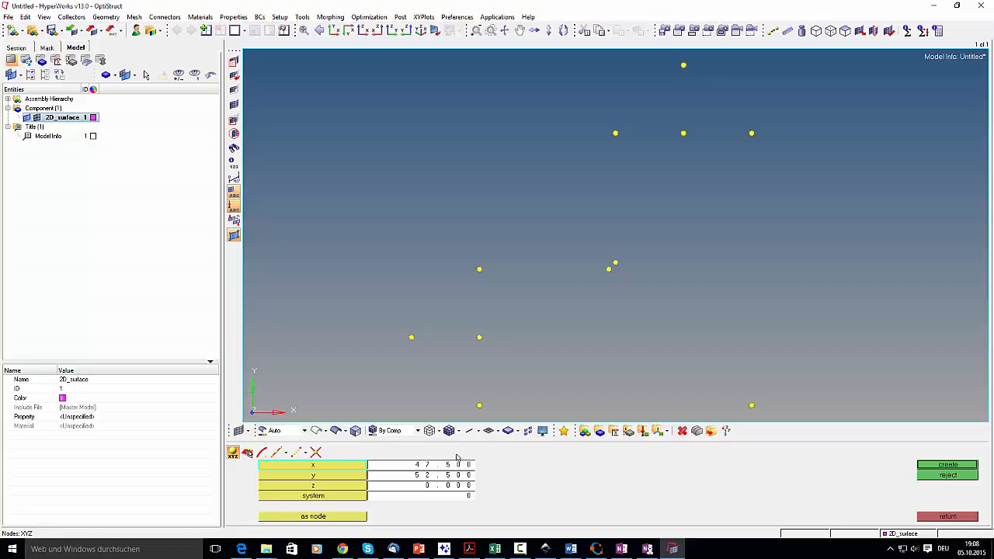
pyautogui.click(962, 464)
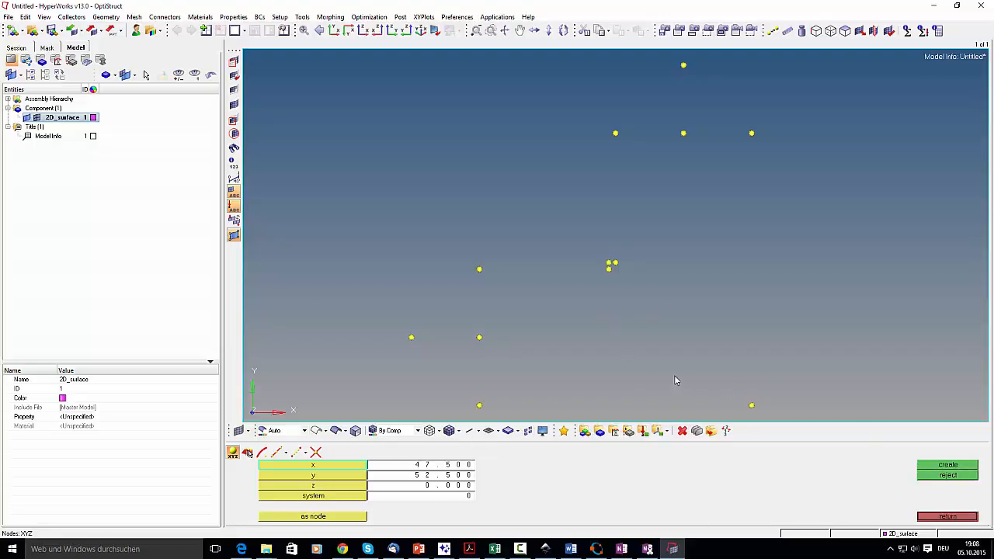
pyautogui.click(970, 518)
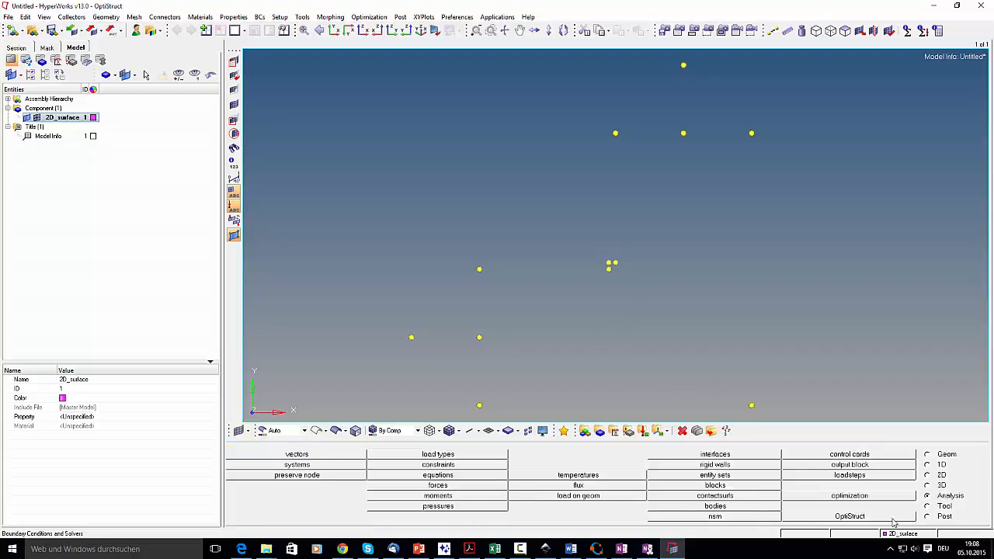
# Turn on the ID number display for all nodes in the model
pyautogui.hotkey('alt', 'Tab')
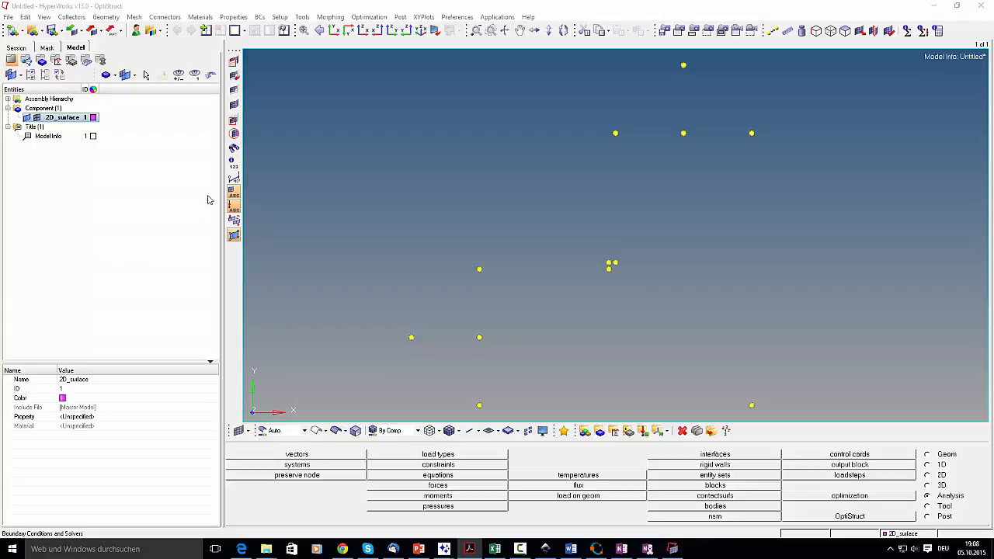
pyautogui.click(234, 164)
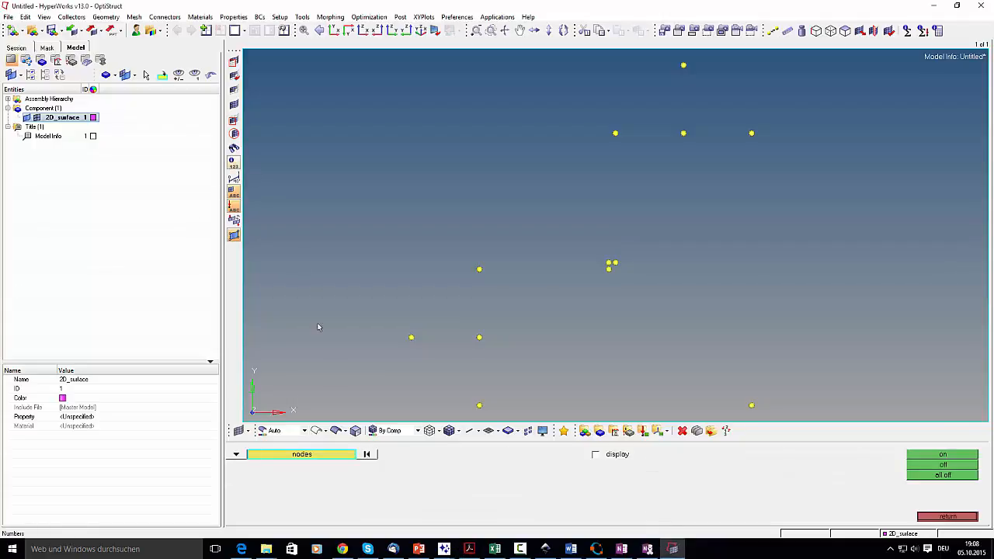
pyautogui.click(341, 456)
pyautogui.click(350, 484)
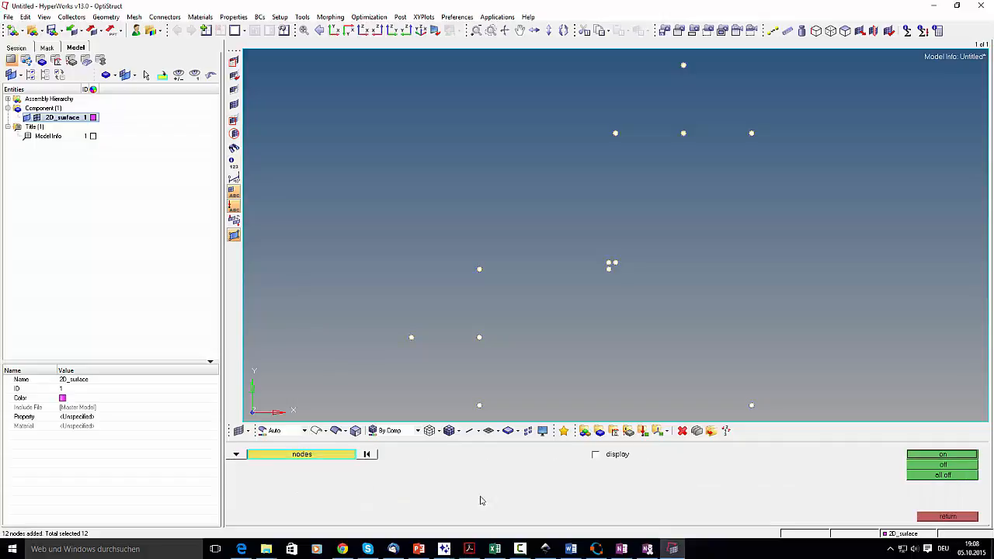
pyautogui.click(942, 454)
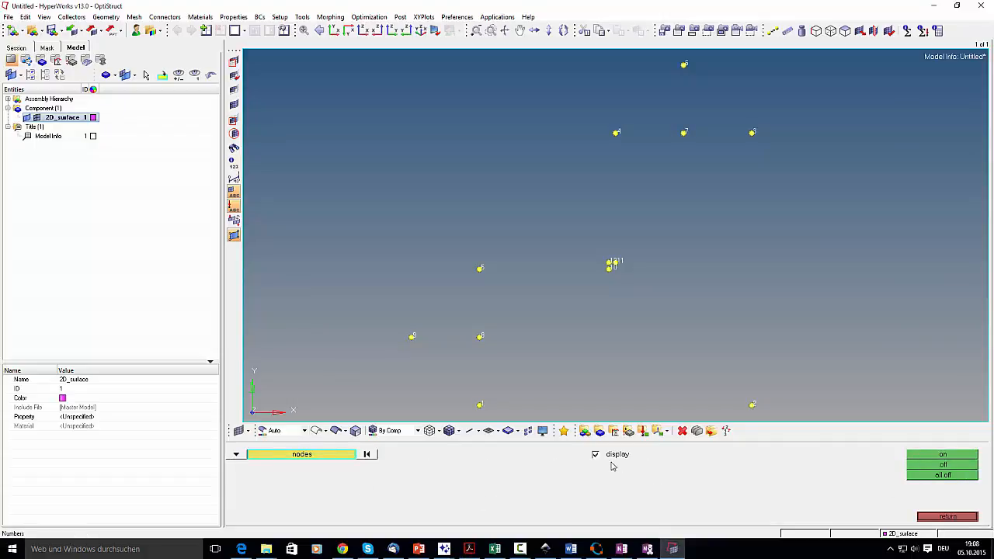
pyautogui.click(948, 516)
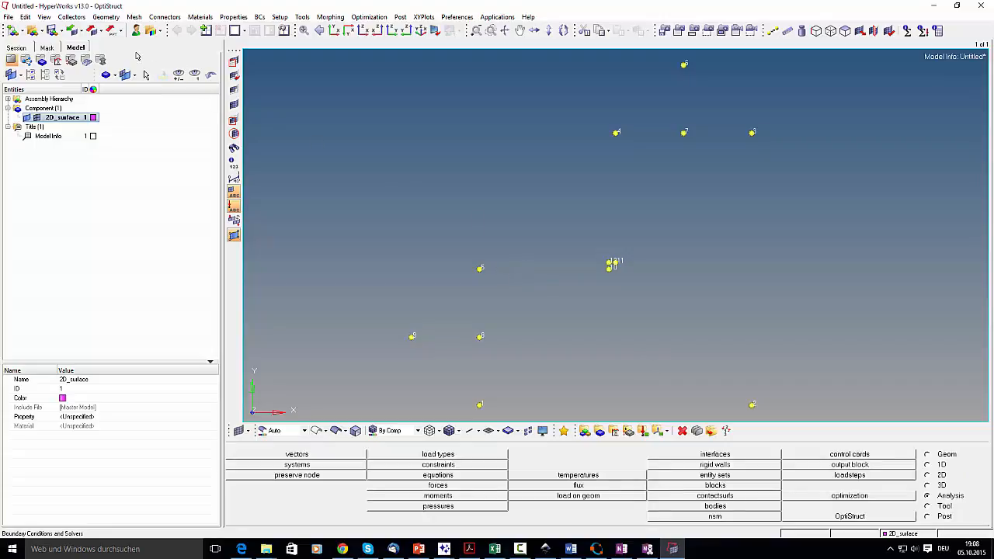
# Reopen the Numbers check for nodes through the geometry checking commands
pyautogui.click(102, 17)
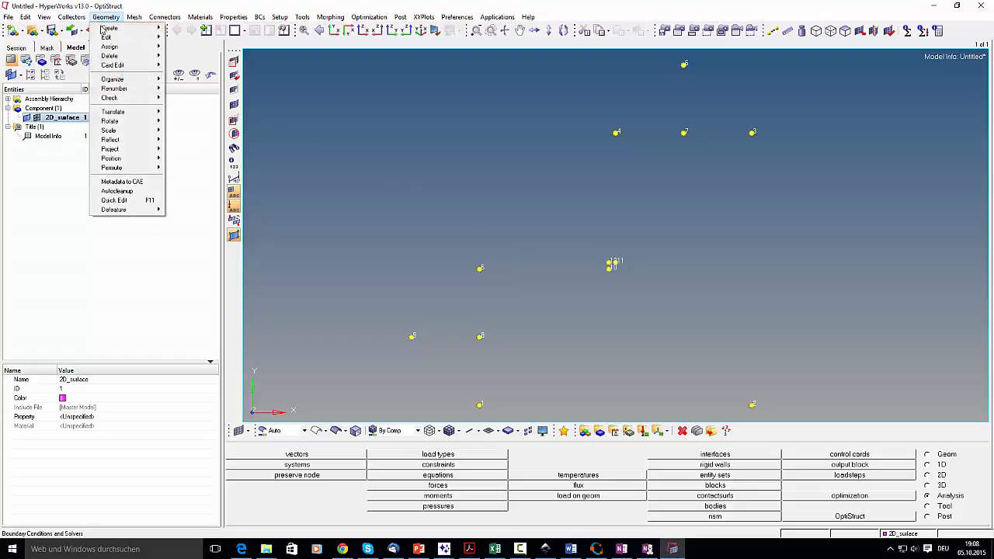
pyautogui.moveTo(113, 98)
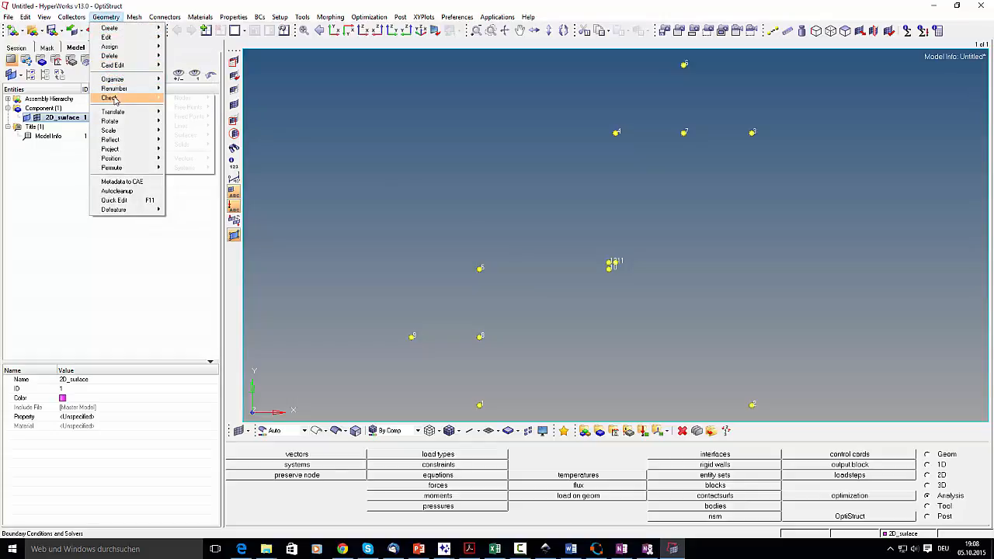
pyautogui.moveTo(184, 100)
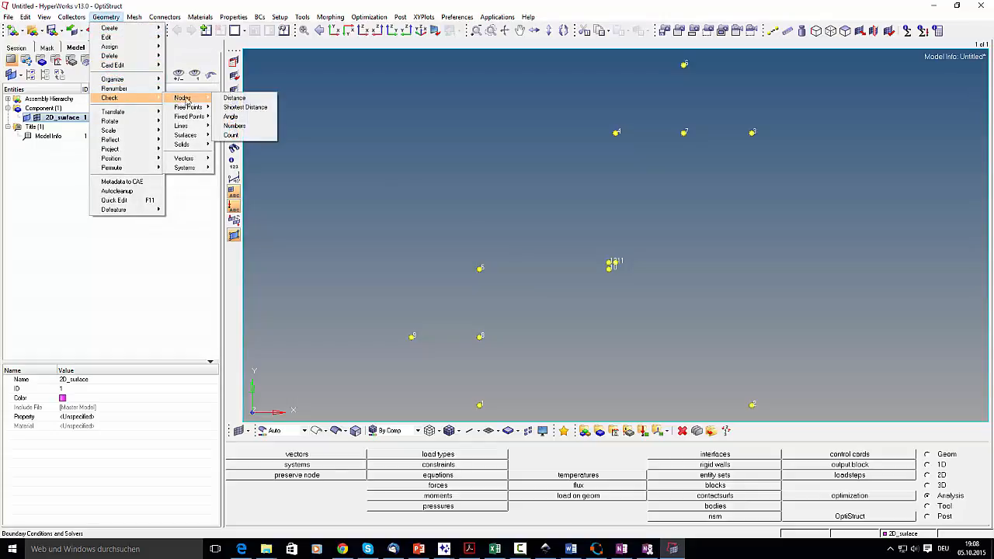
pyautogui.click(235, 126)
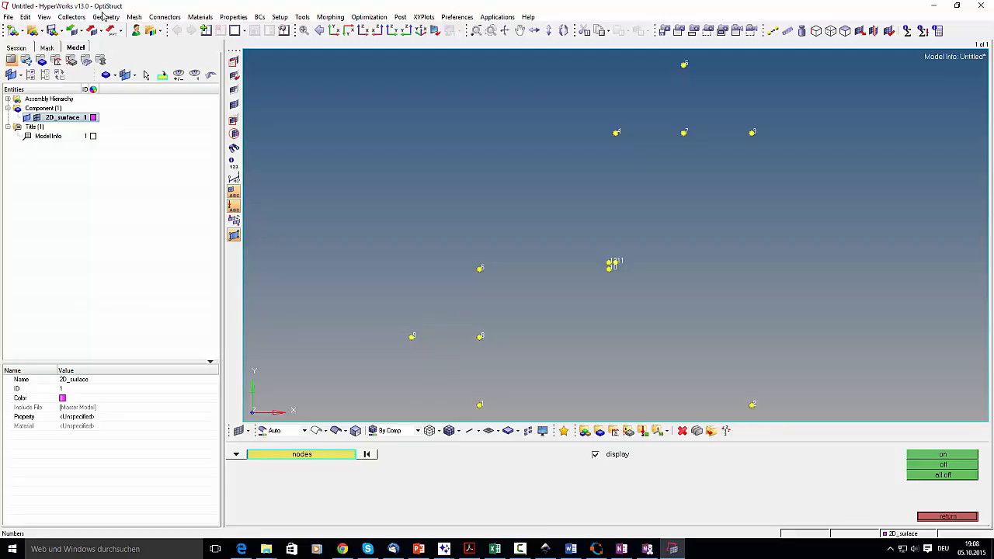
# Create a straight Linear Nodes line from node 1 to node 2 along the base of the outline
pyautogui.click(105, 17)
pyautogui.moveTo(109, 29)
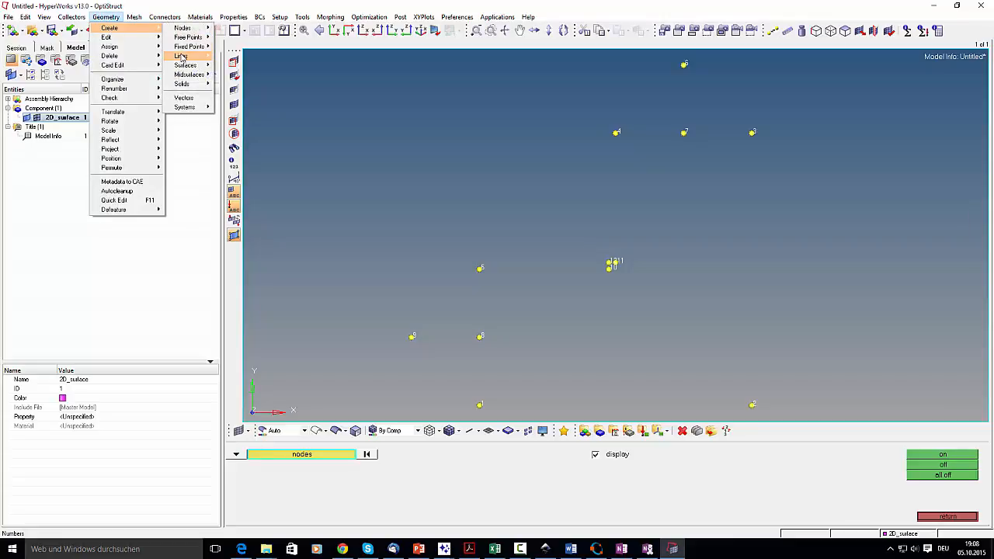
pyautogui.moveTo(180, 57)
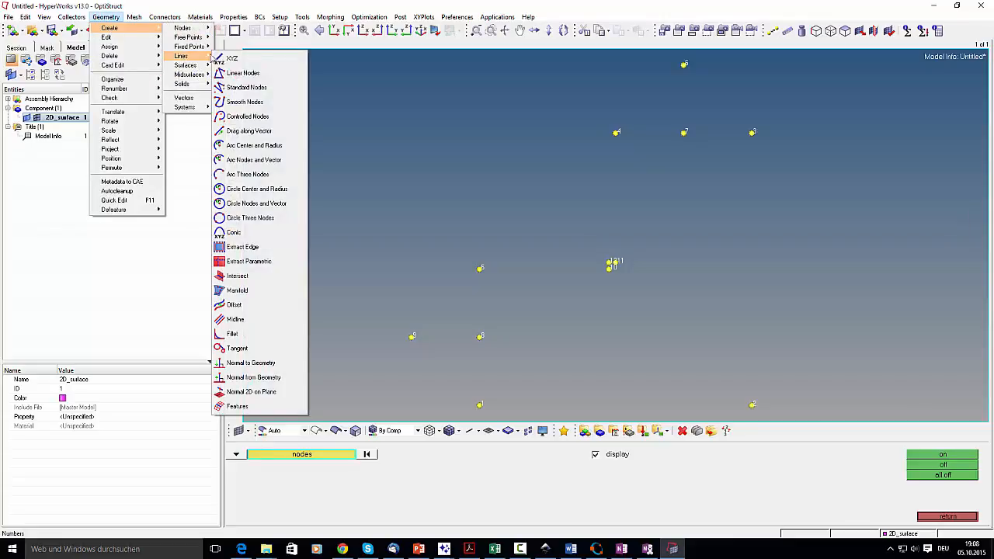
pyautogui.click(239, 72)
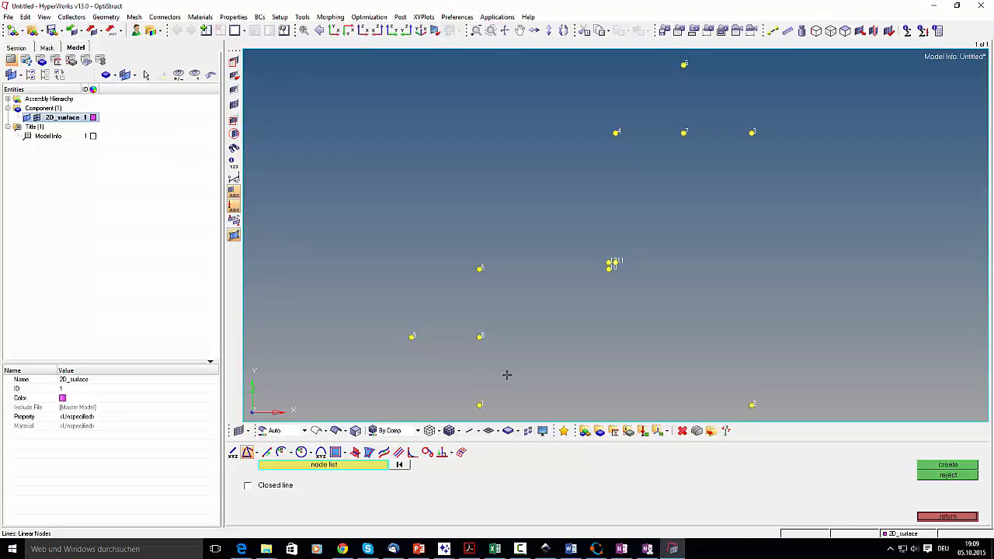
pyautogui.click(480, 405)
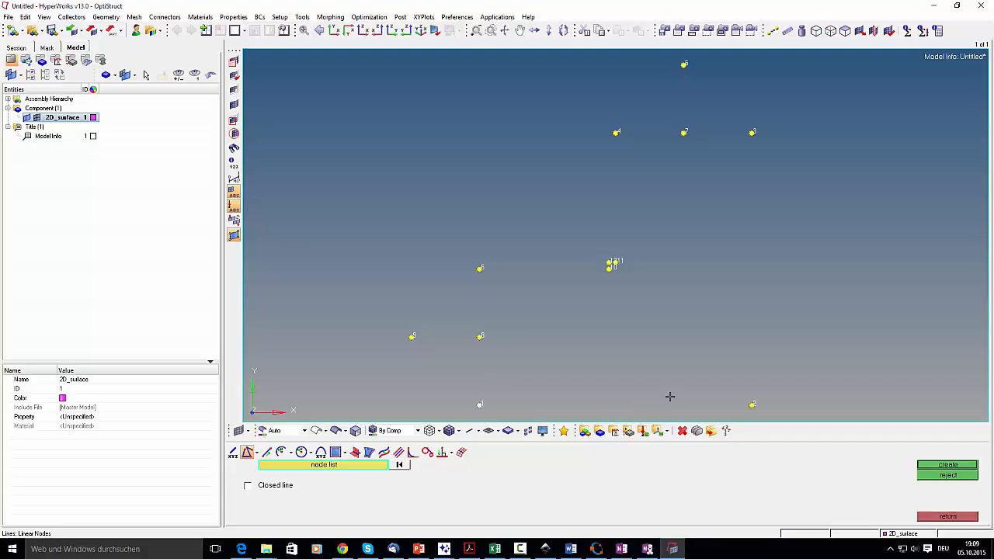
pyautogui.click(750, 404)
pyautogui.middleClick(752, 363)
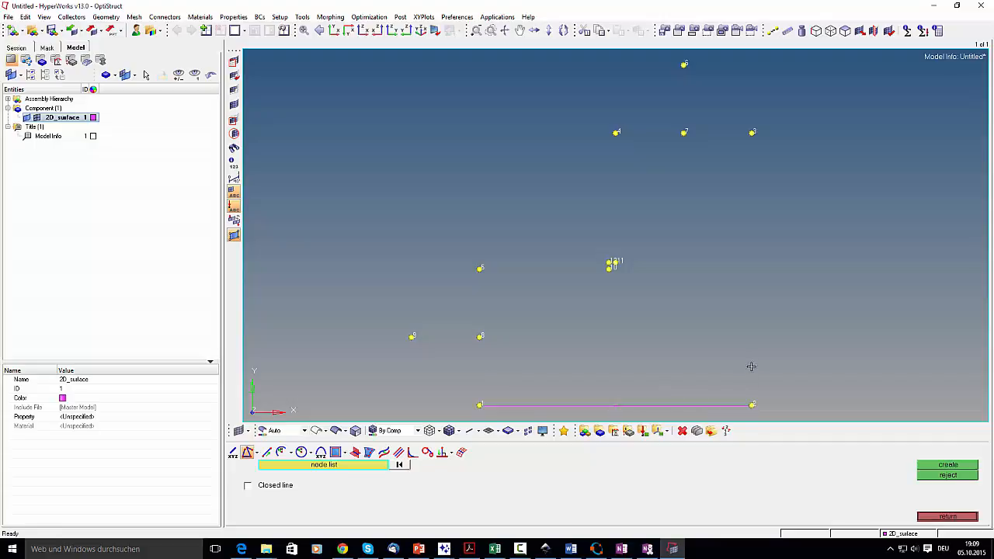
# Create a vertical straight line from node 2 to node 3
pyautogui.click(752, 405)
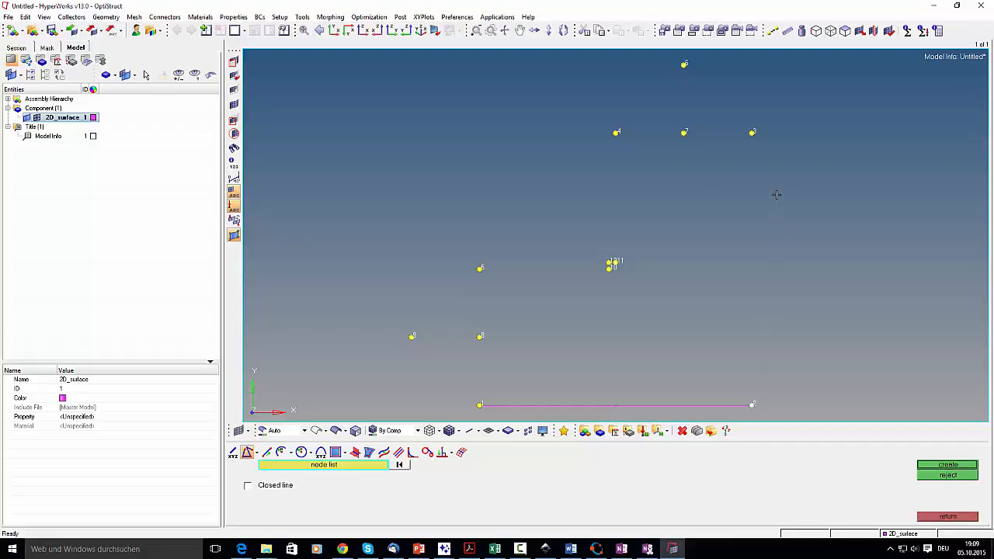
pyautogui.click(752, 133)
pyautogui.middleClick(753, 132)
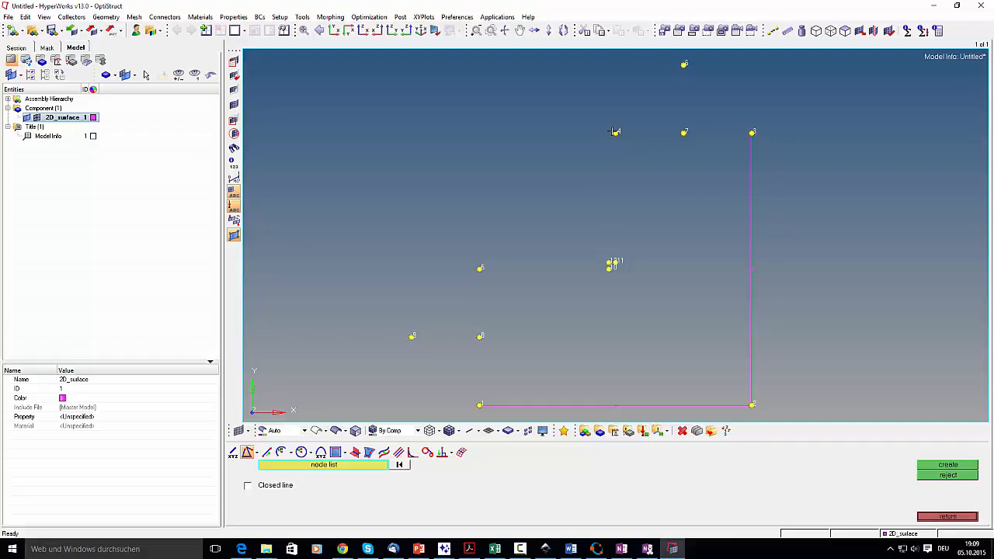
# Create the inner straight lines from node 4 to node 11 and from node 10 to the outline node level with it
pyautogui.click(616, 133)
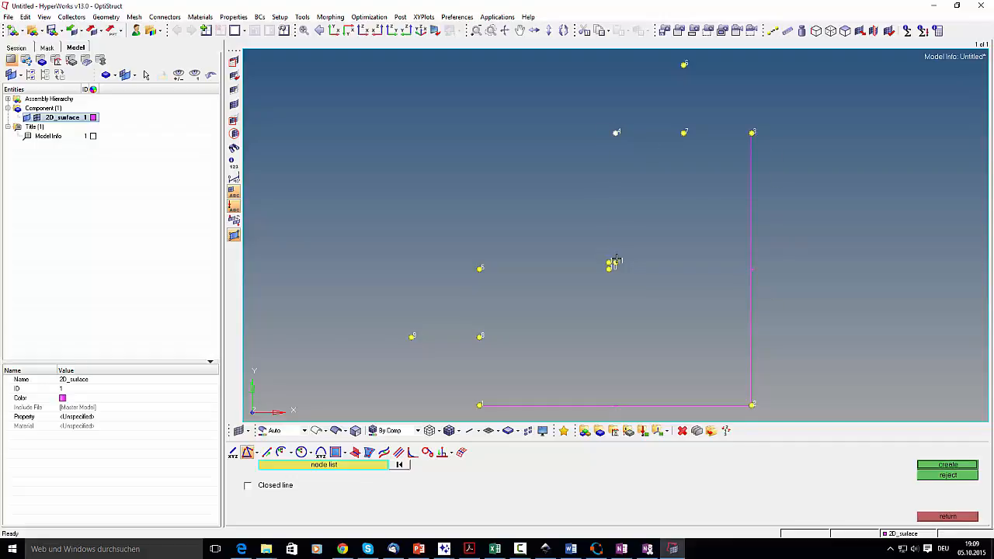
pyautogui.click(616, 262)
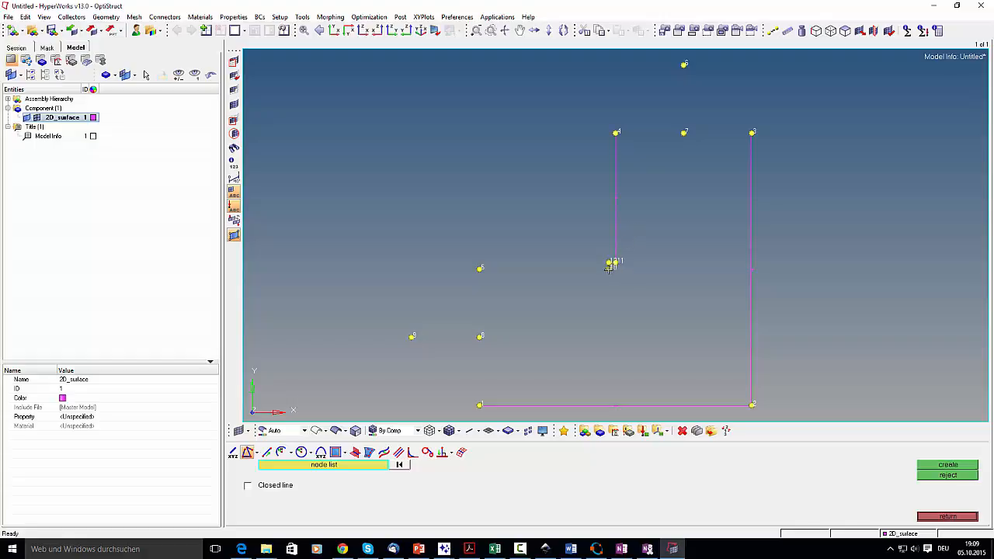
pyautogui.middleClick(614, 263)
pyautogui.click(480, 268)
pyautogui.middleClick(490, 239)
pyautogui.click(946, 516)
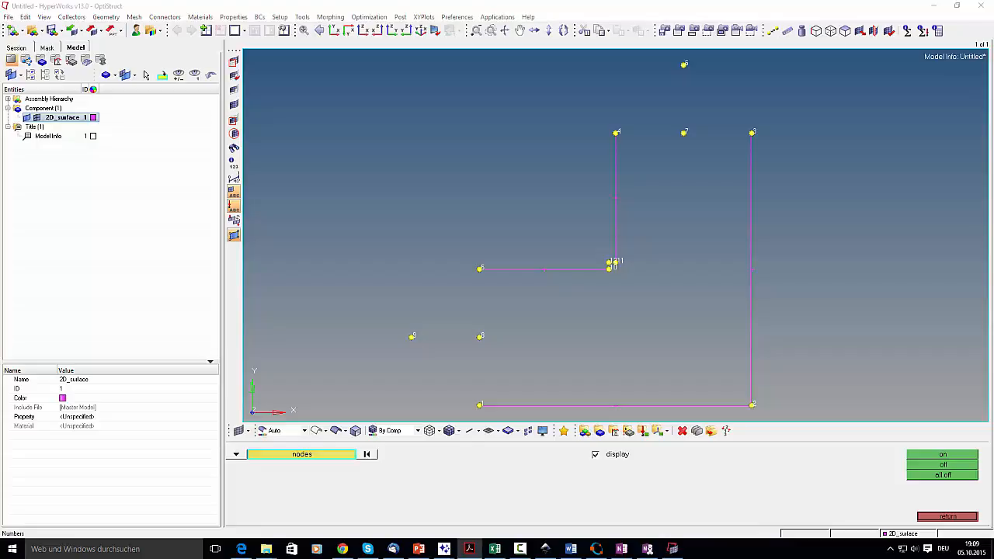
# Start an Arc Center and Radius line and use the z-axis as its orientation
pyautogui.click(105, 16)
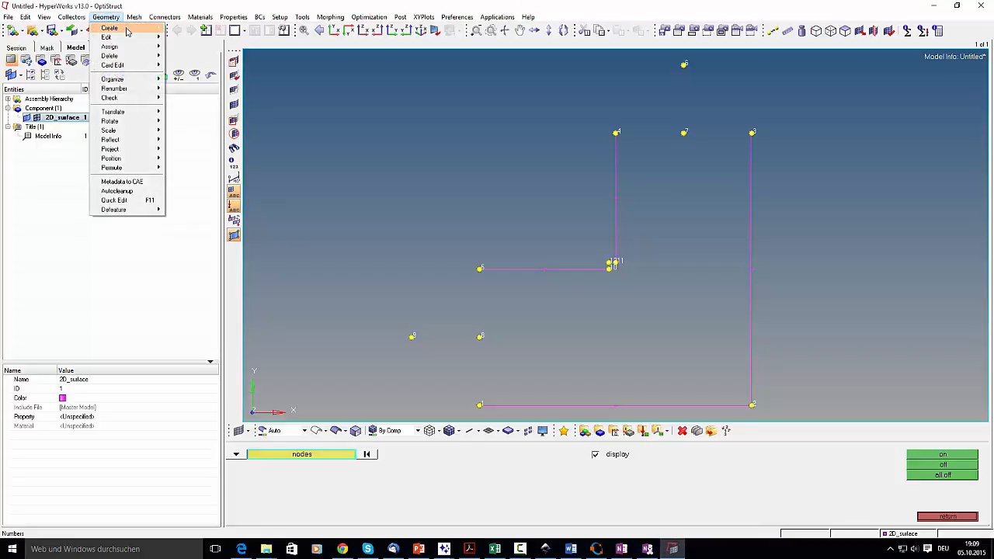
pyautogui.moveTo(125, 32)
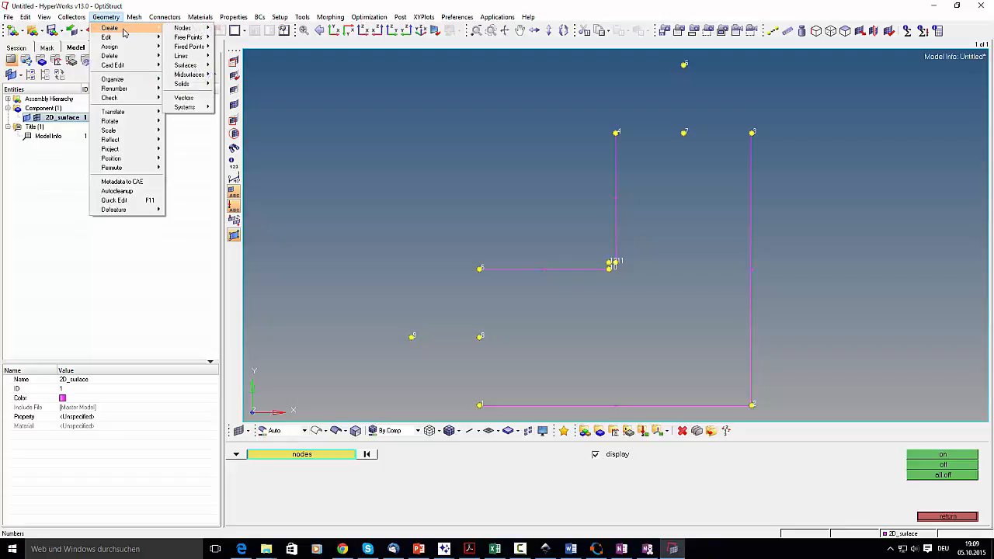
pyautogui.moveTo(184, 55)
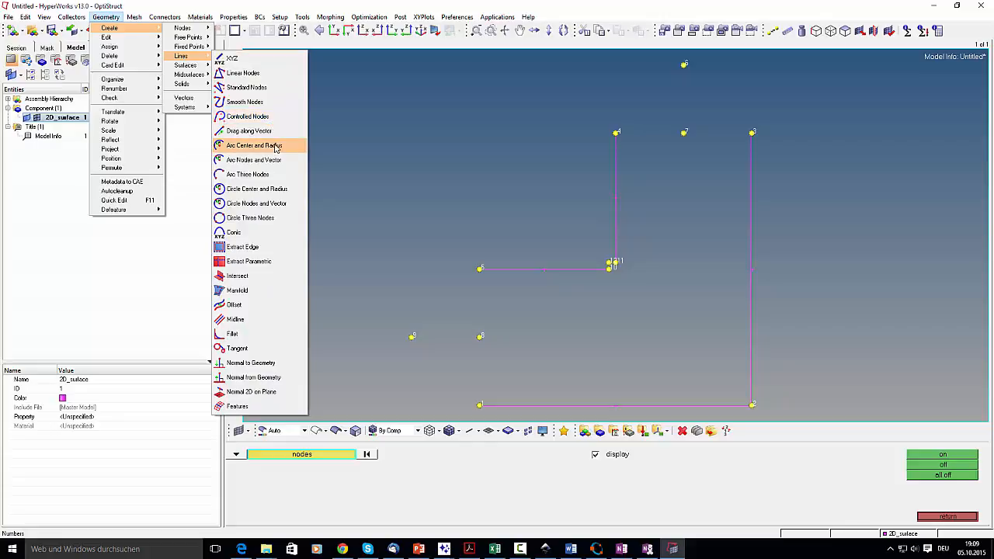
pyautogui.click(275, 148)
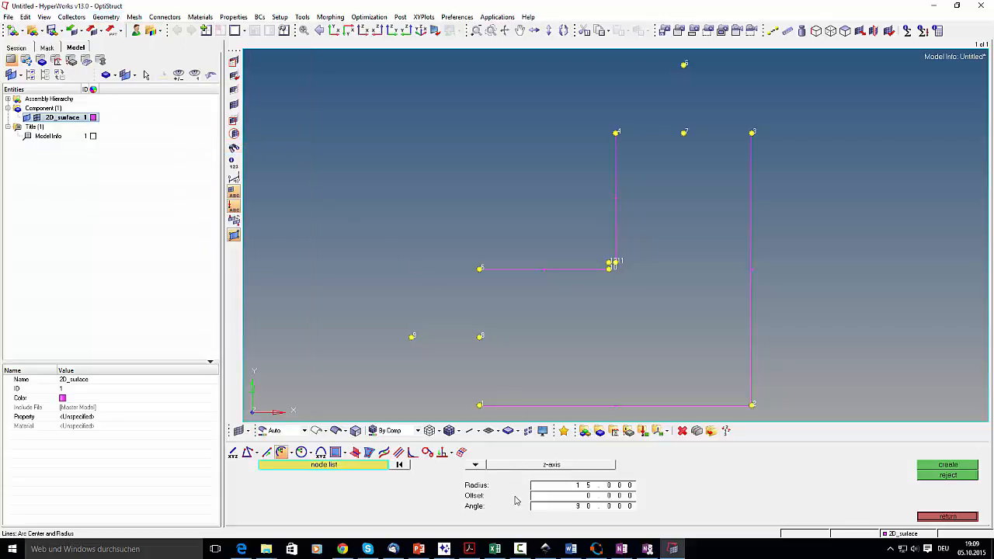
pyautogui.click(469, 466)
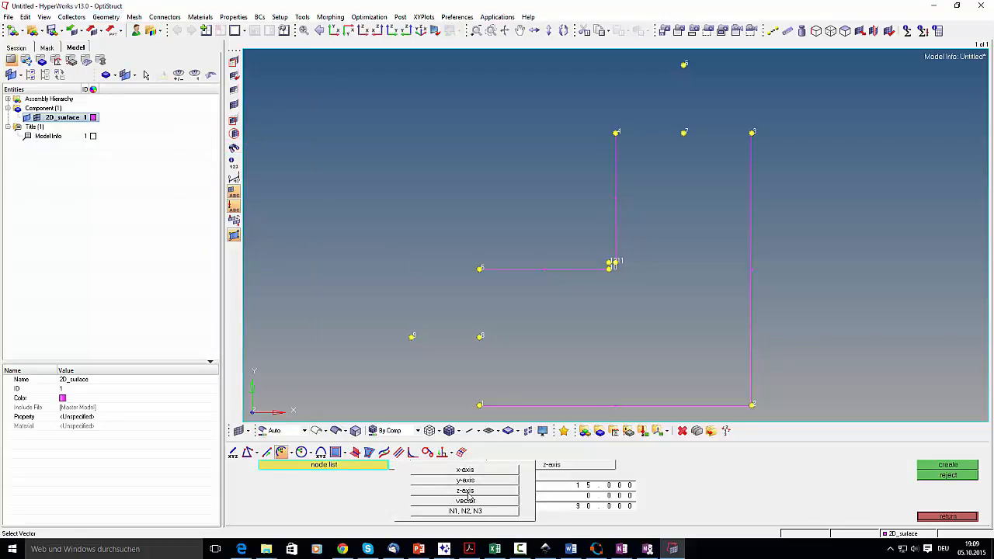
pyautogui.click(473, 490)
pyautogui.click(473, 466)
pyautogui.click(445, 509)
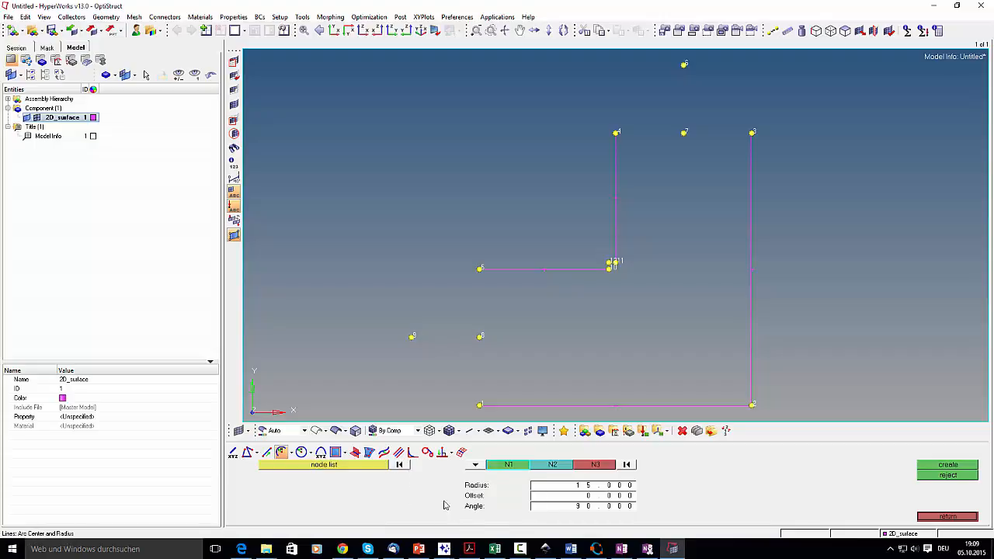
pyautogui.click(474, 464)
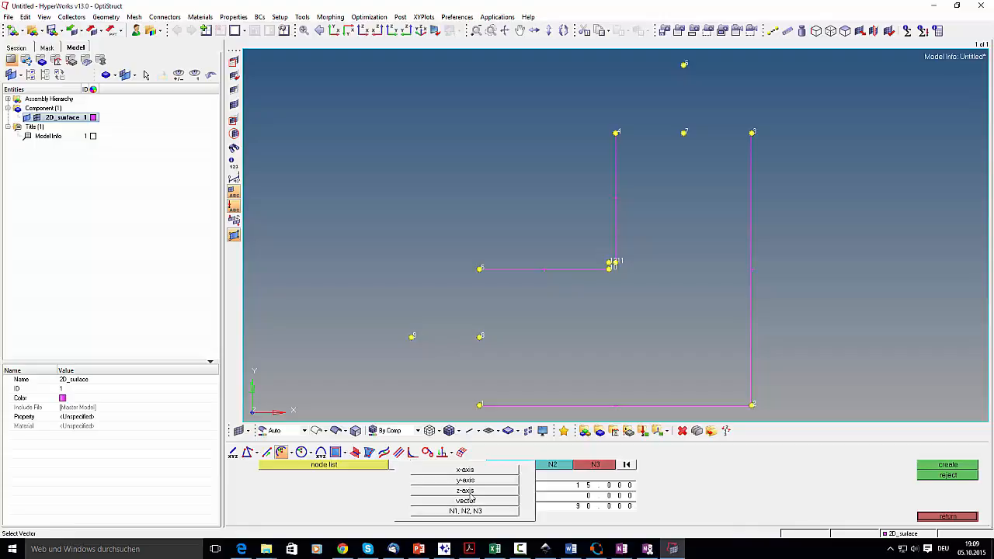
pyautogui.click(465, 491)
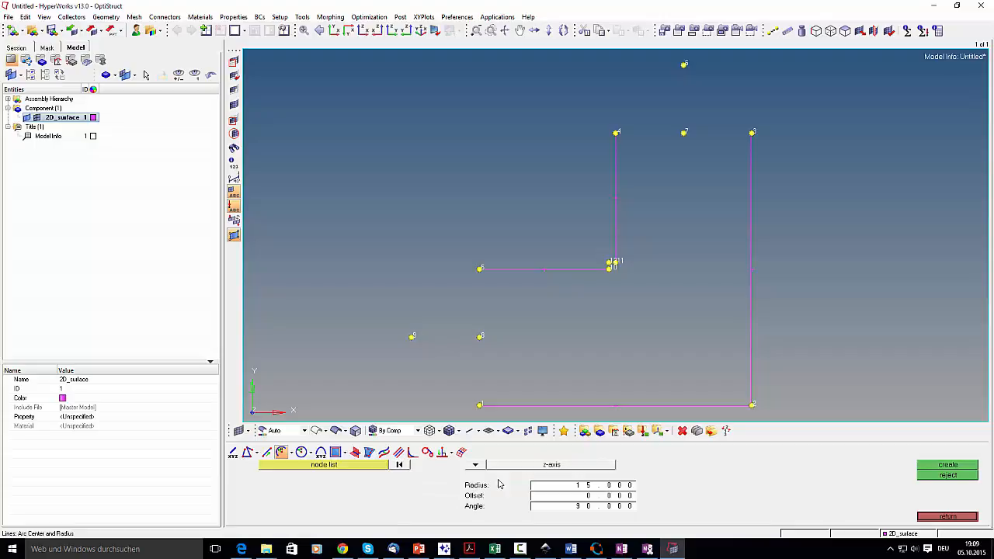
# Create an arc centered on node 7 with radius 25, offset 0 and angle 90
pyautogui.doubleClick(572, 488)
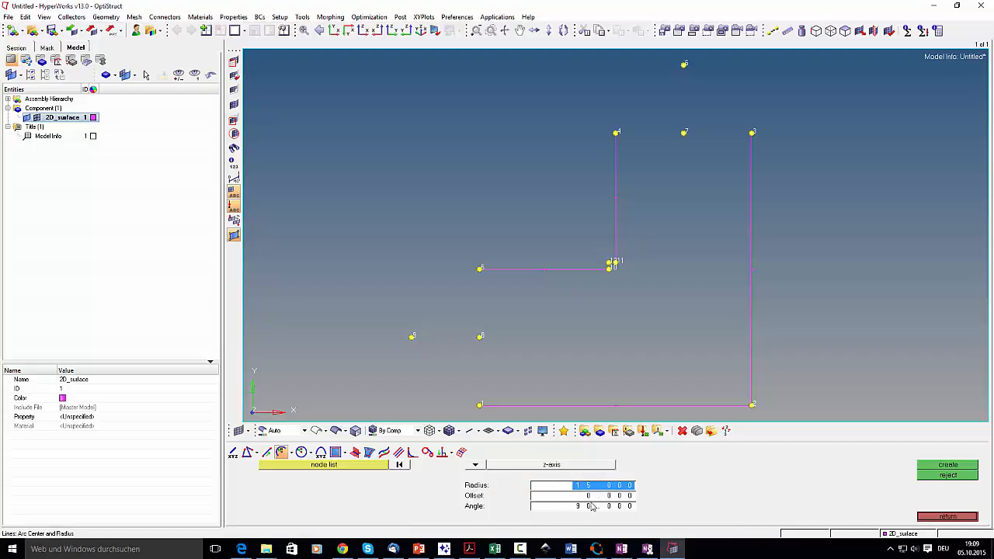
pyautogui.write('25')
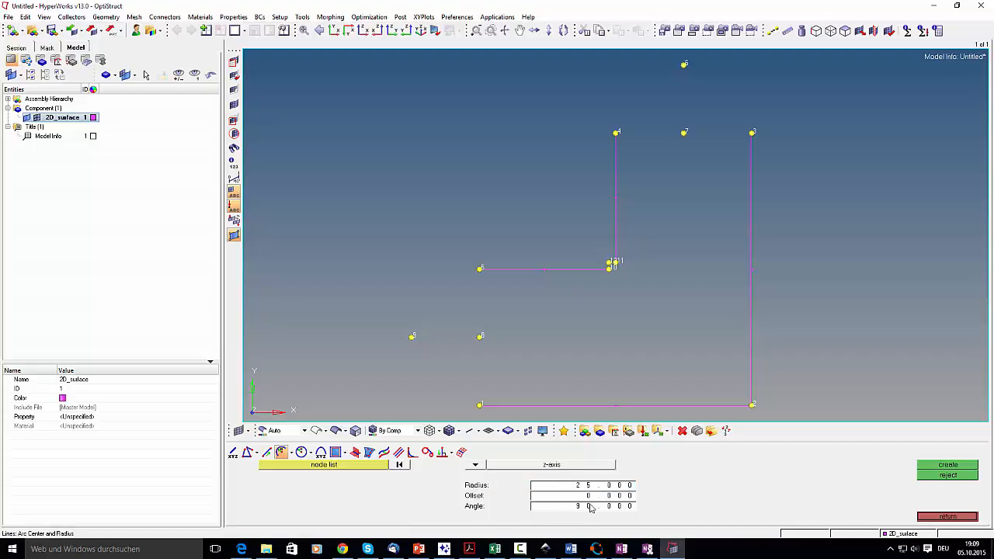
pyautogui.doubleClick(618, 508)
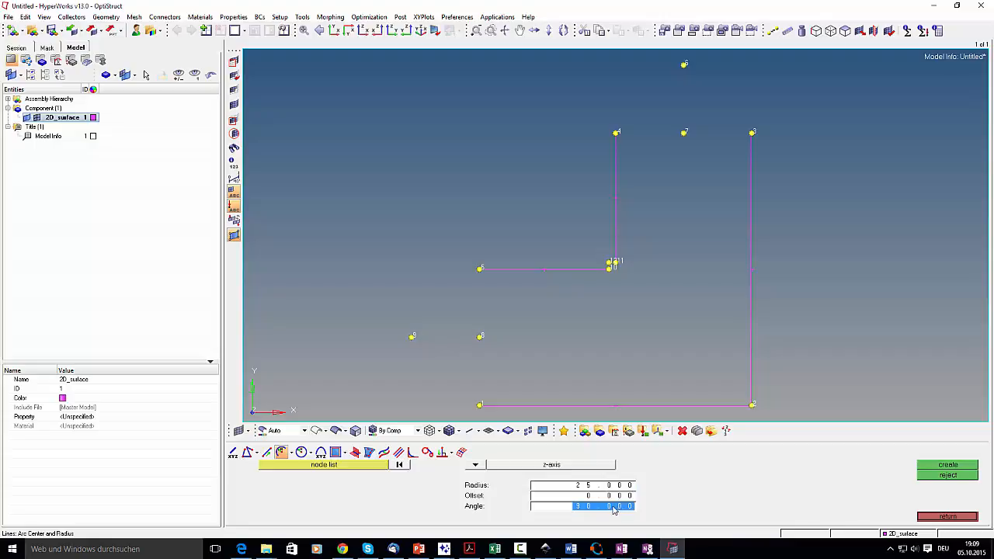
pyautogui.doubleClick(556, 498)
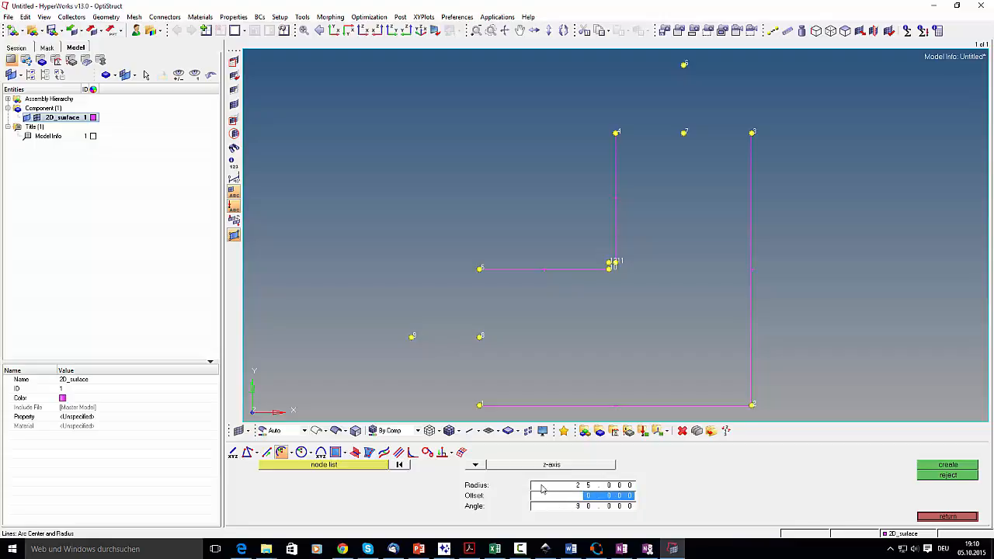
pyautogui.hotkey('alt', 'Tab')
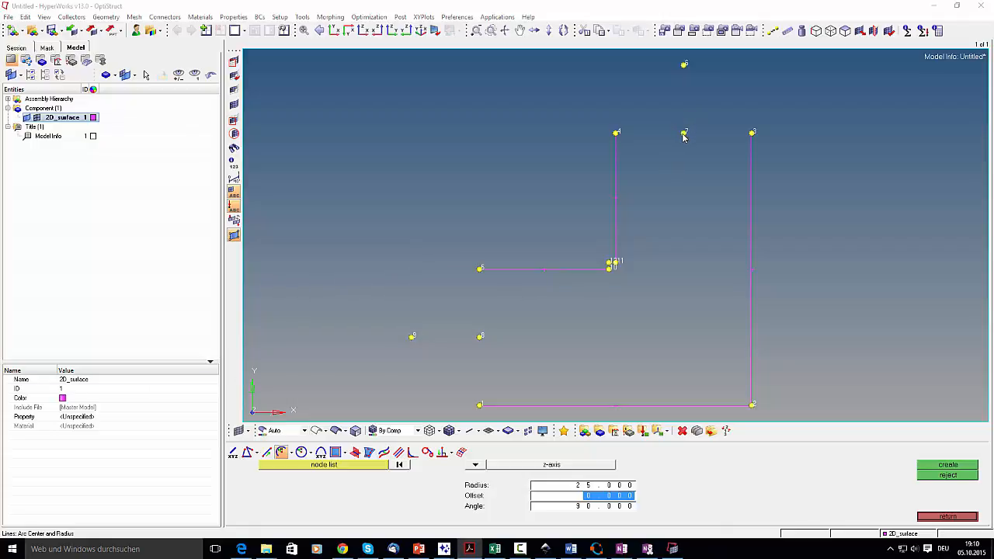
pyautogui.click(874, 346)
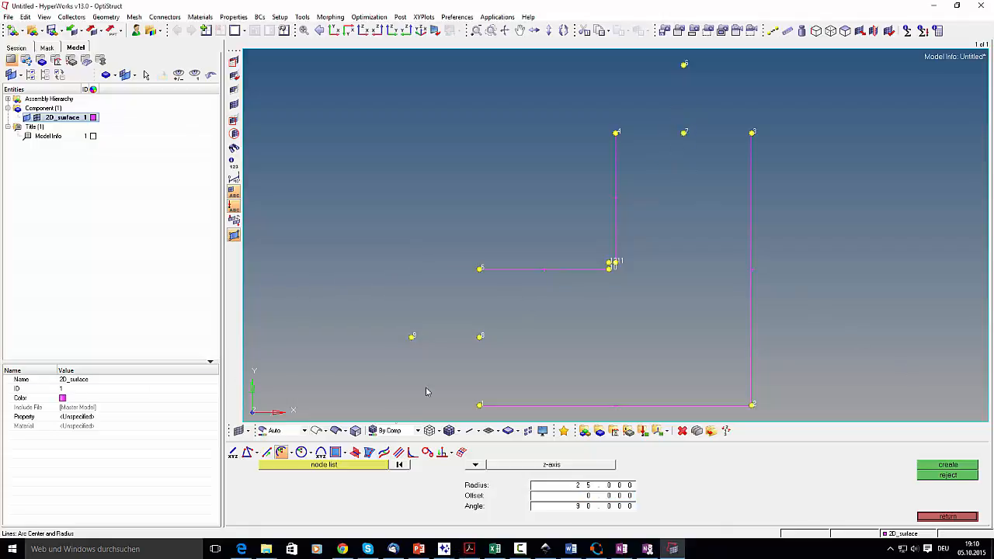
pyautogui.click(683, 133)
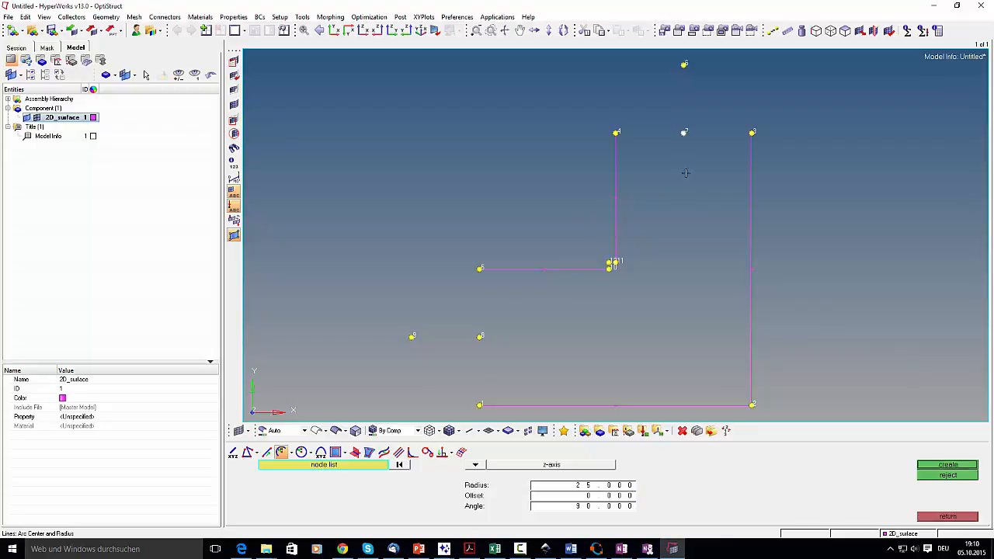
pyautogui.click(924, 466)
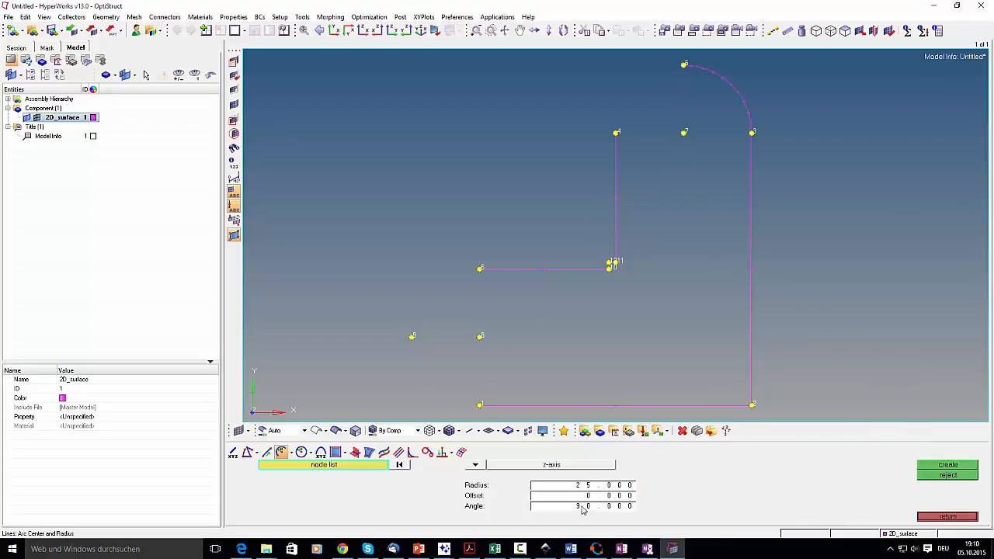
# Set the offset to 90 and create a second radius 25 arc around node 7, reaching node 4
pyautogui.click(469, 549)
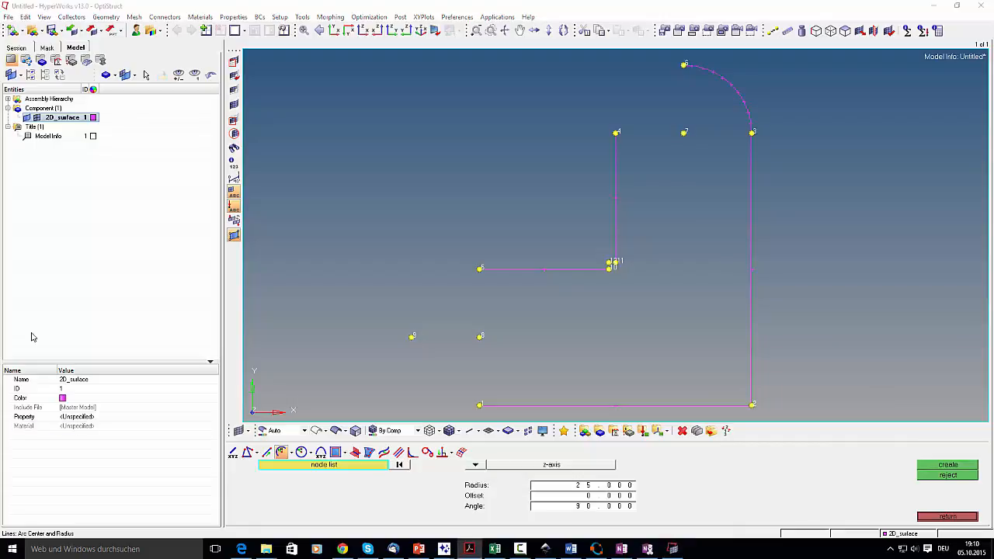
pyautogui.click(598, 498)
pyautogui.write('9')
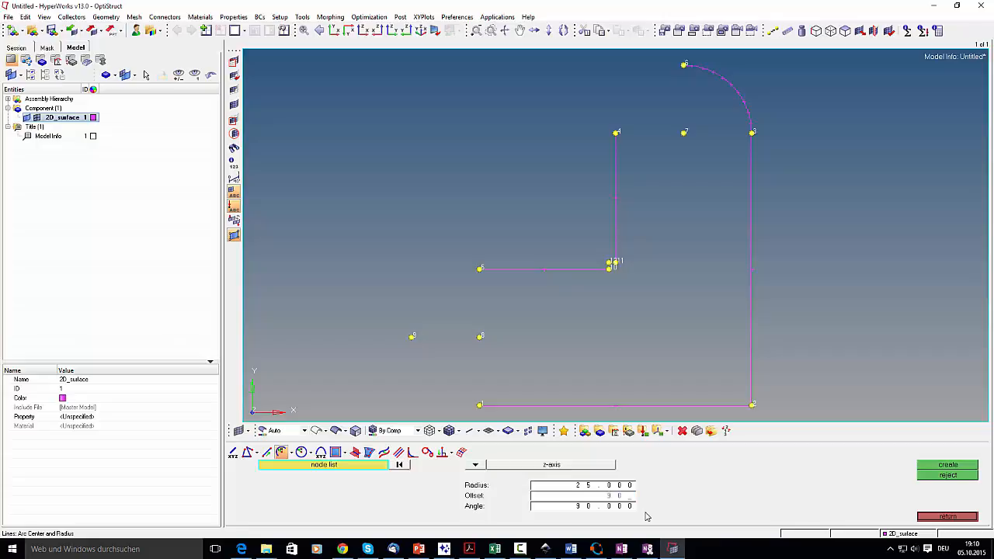
pyautogui.click(683, 132)
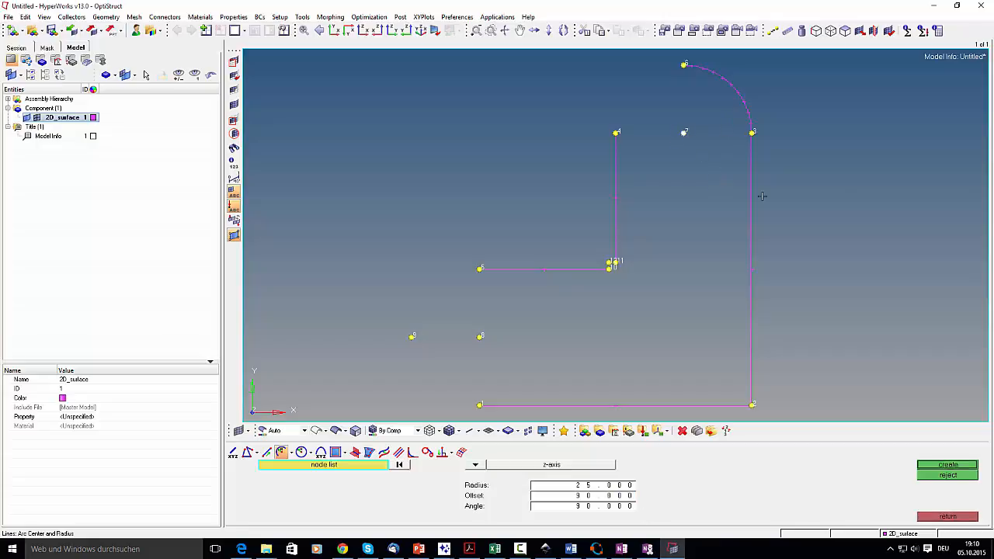
pyautogui.middleClick(833, 196)
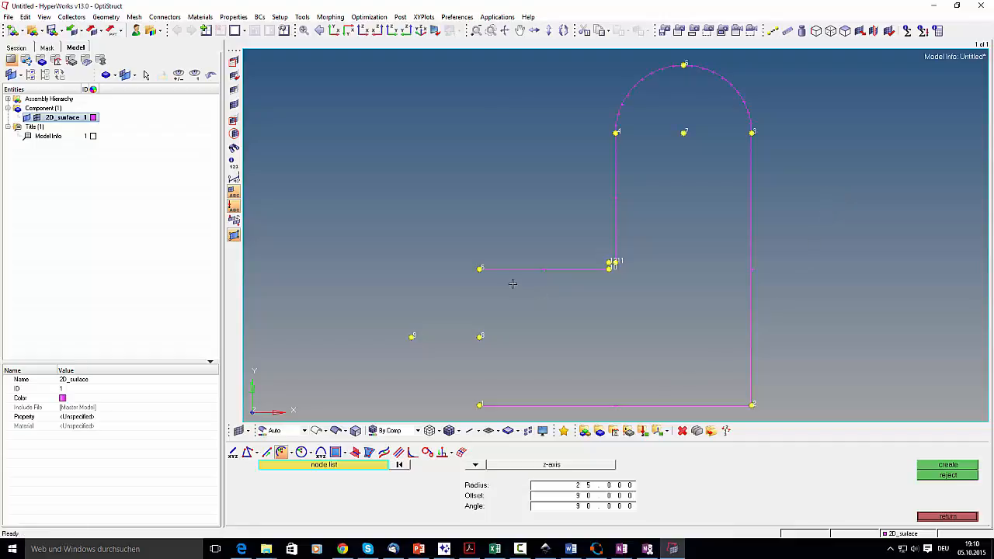
# Create two radius 25, 90-degree arcs centered on the node directly above node 1, with offsets of 90 and 180
pyautogui.click(479, 337)
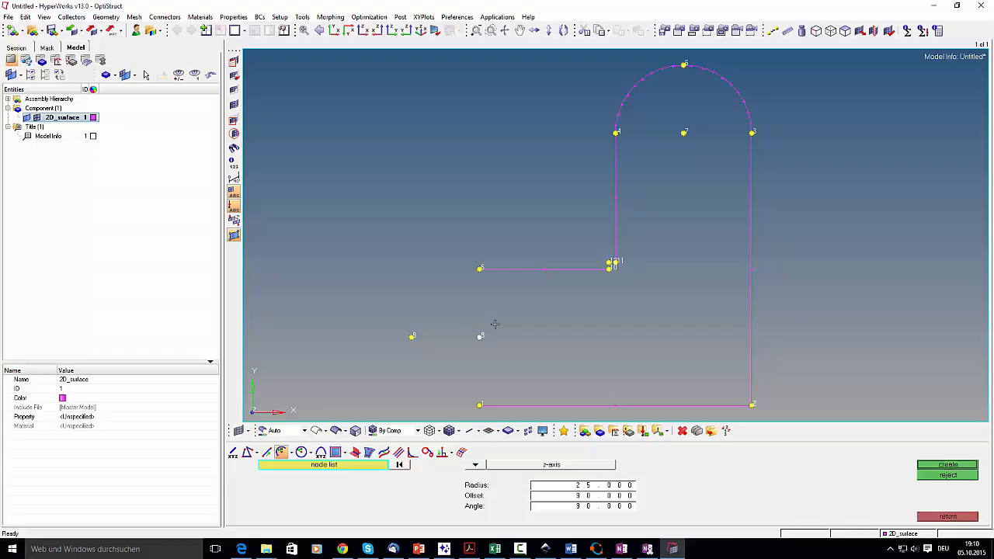
pyautogui.middleClick(547, 308)
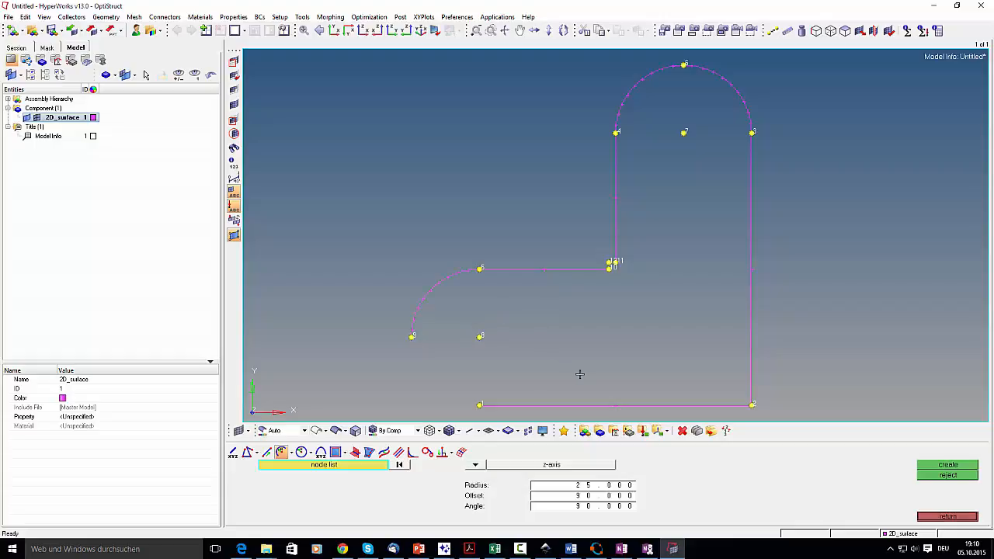
pyautogui.doubleClick(594, 497)
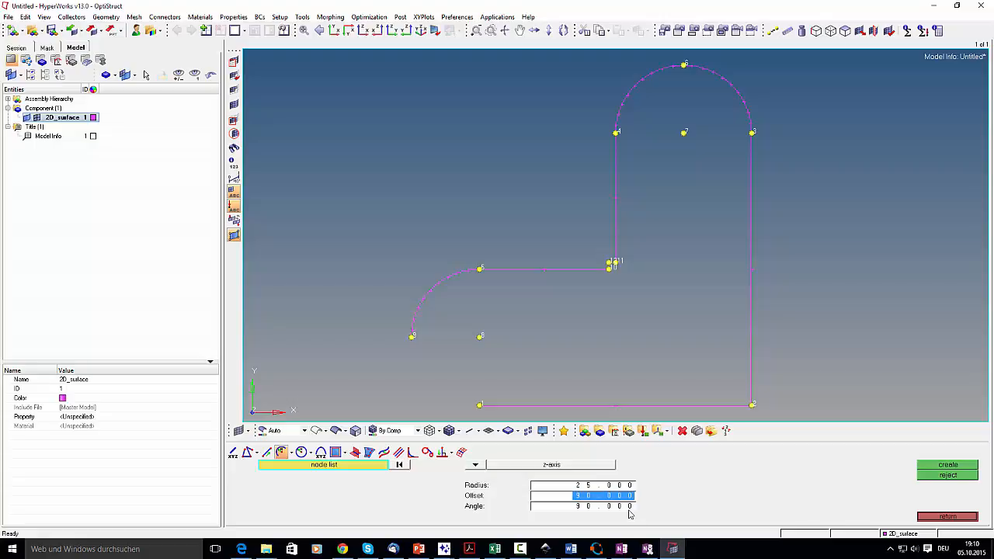
pyautogui.write('180')
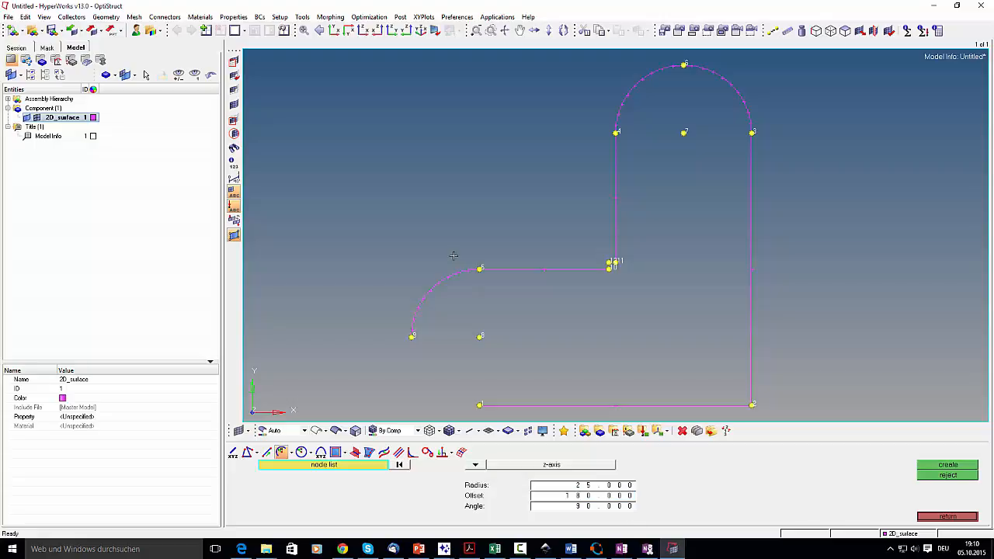
pyautogui.click(478, 337)
pyautogui.middleClick(544, 330)
# Create the inner corner arc centered on node 12 with radius 2.5, offset 270 and angle 90, joining nodes 10 and 11
pyautogui.scroll(-3, 622, 264)
pyautogui.scroll(10, 598, 264)
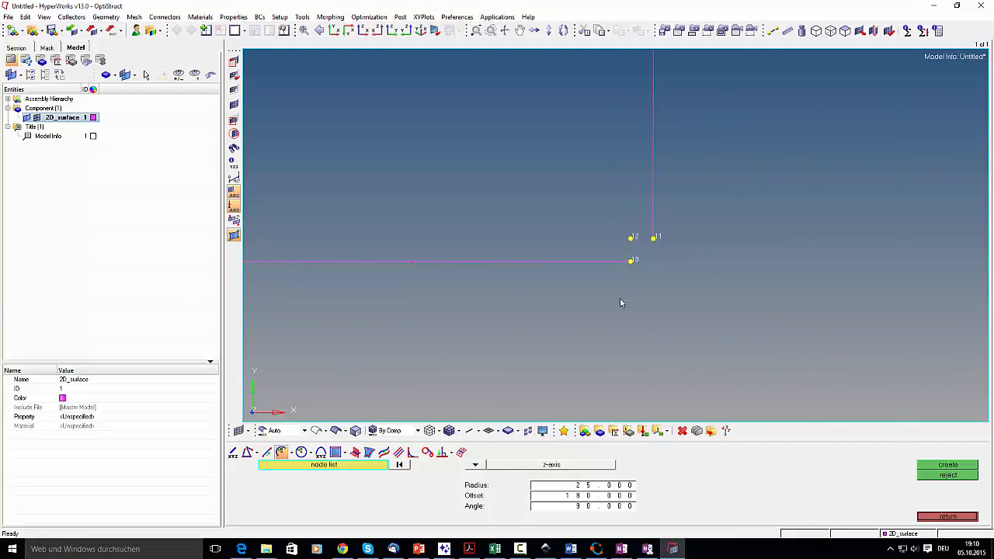
pyautogui.doubleClick(597, 486)
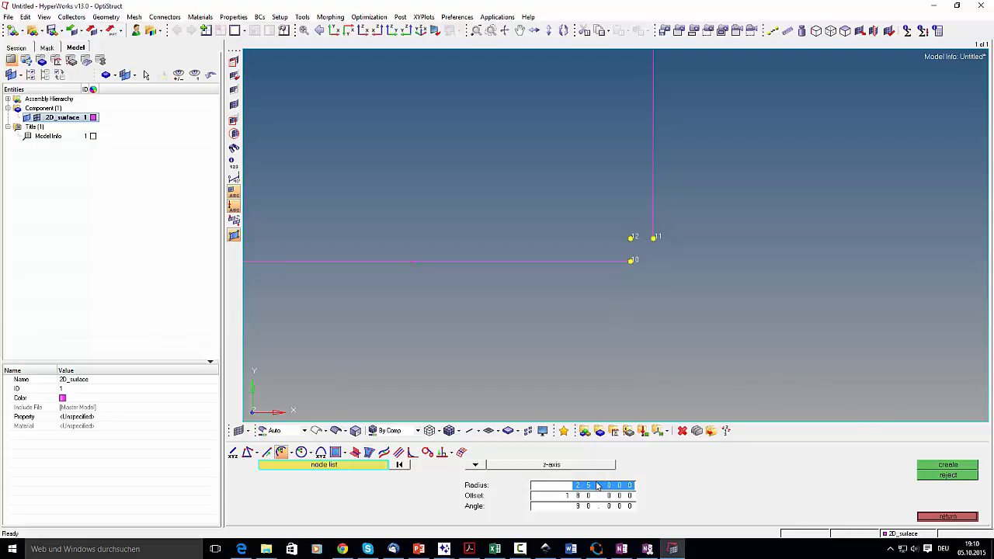
pyautogui.write('3.')
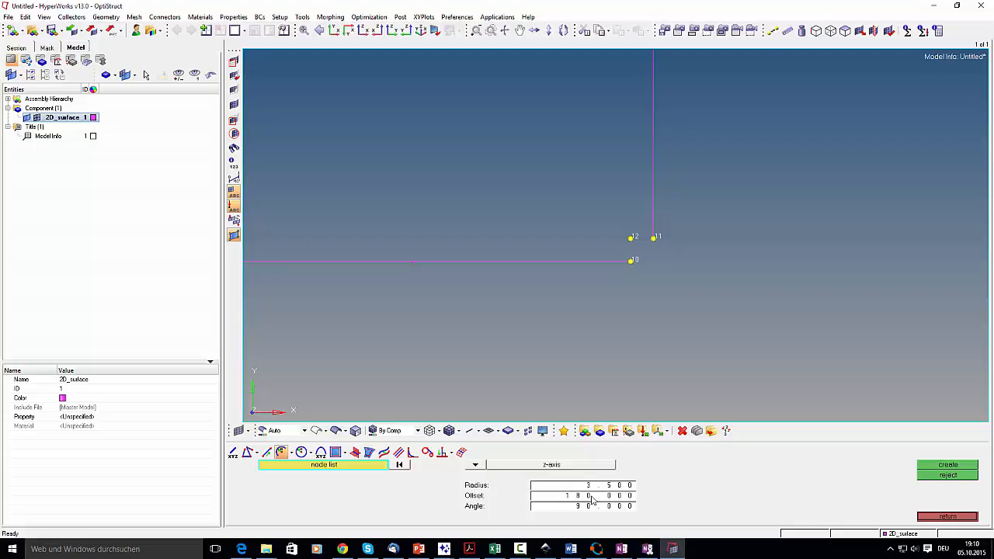
pyautogui.doubleClick(591, 497)
pyautogui.write('27')
pyautogui.doubleClick(616, 486)
pyautogui.write('2')
pyautogui.click(630, 238)
pyautogui.middleClick(632, 199)
pyautogui.click(940, 518)
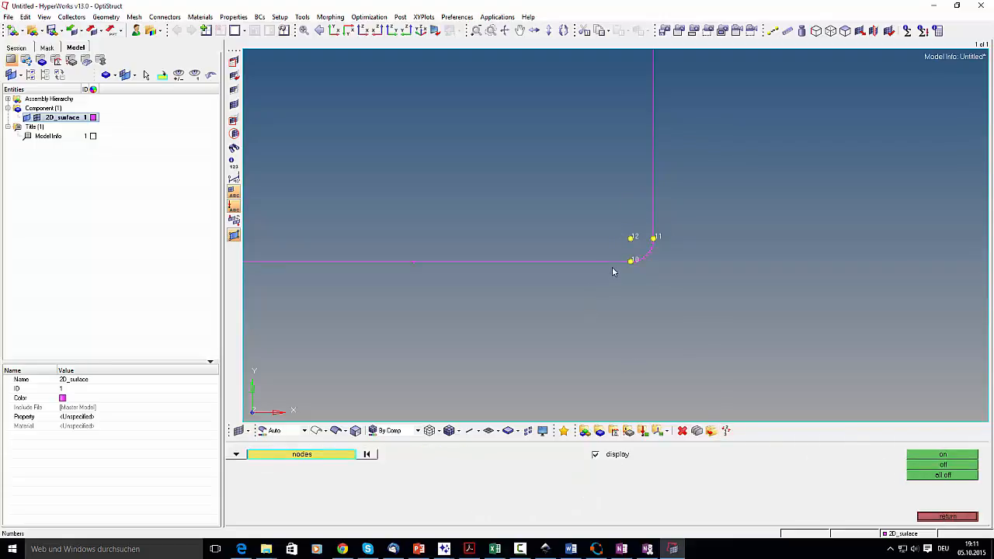
# Turn on the number labels for all lines in the model
pyautogui.scroll(5, 604, 275)
pyautogui.scroll(-6, 602, 275)
pyautogui.keyDown('ctrl'); pyautogui.moveTo(668, 243); pyautogui.dragTo(634, 208, button='right'); pyautogui.keyUp('ctrl')
pyautogui.keyDown('ctrl'); pyautogui.scroll(2, 626, 217); pyautogui.keyUp('ctrl')
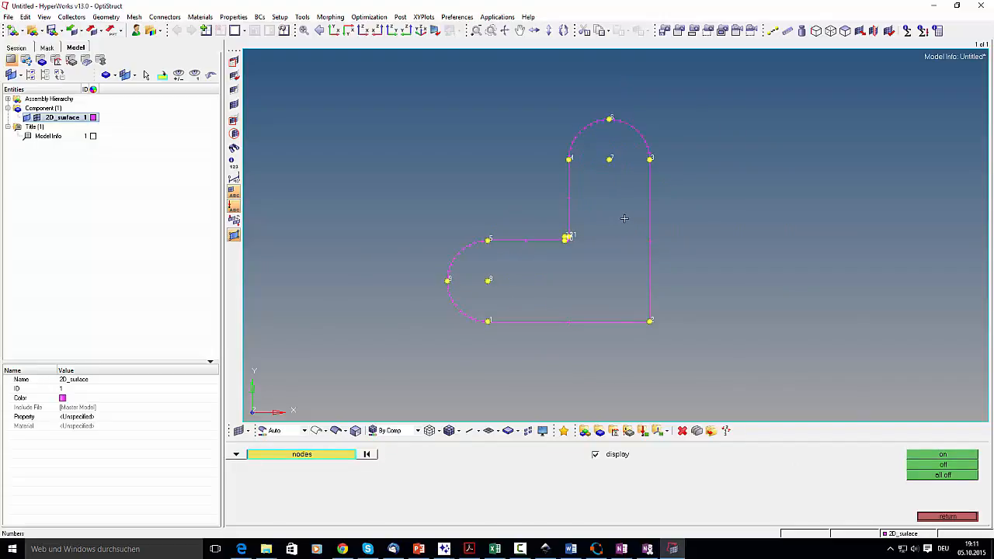
pyautogui.click(469, 549)
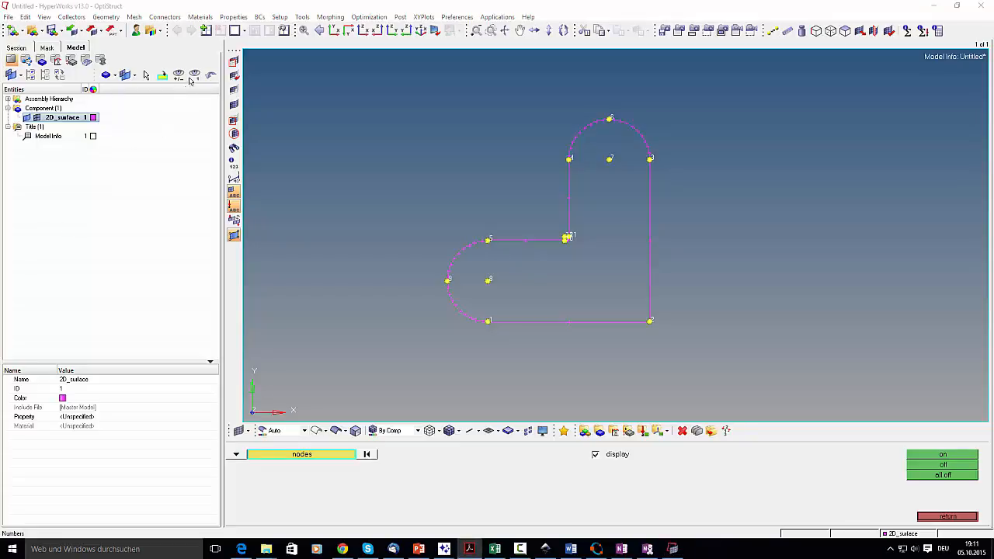
pyautogui.click(94, 20)
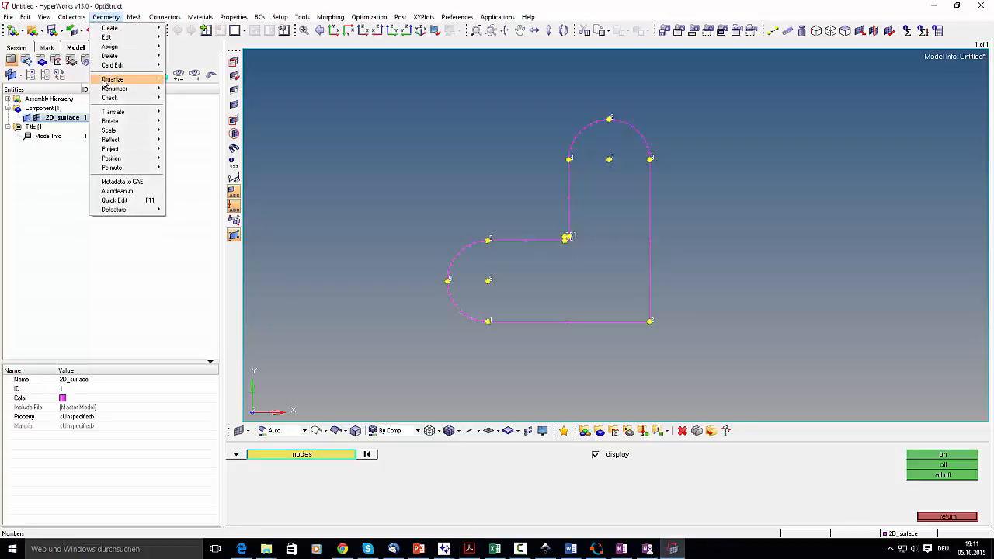
pyautogui.moveTo(121, 99)
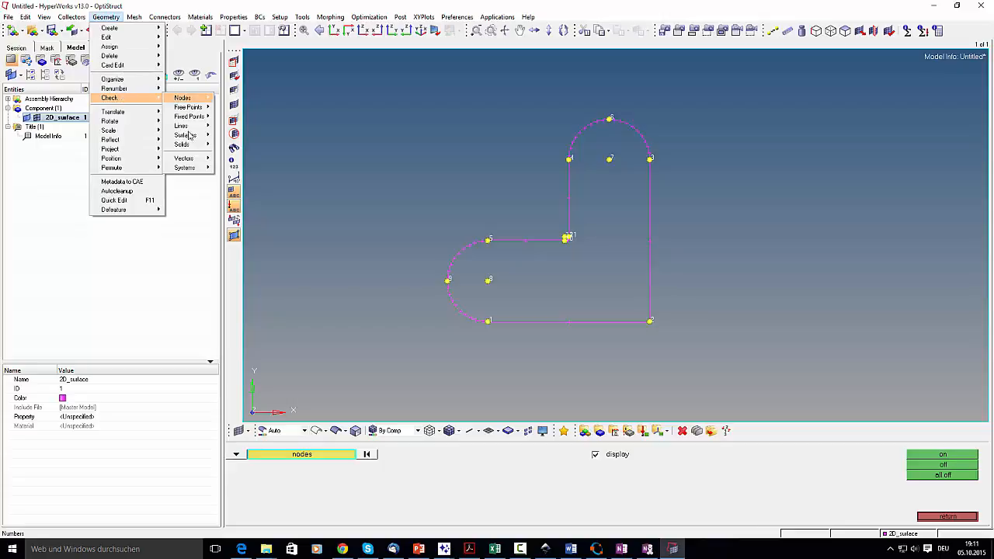
pyautogui.moveTo(193, 126)
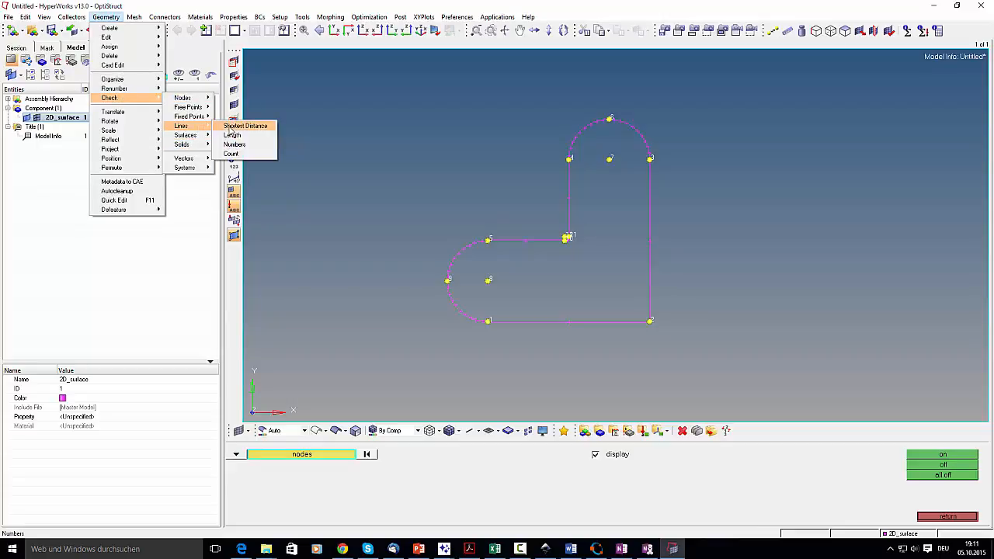
pyautogui.click(231, 136)
pyautogui.click(311, 457)
pyautogui.click(359, 484)
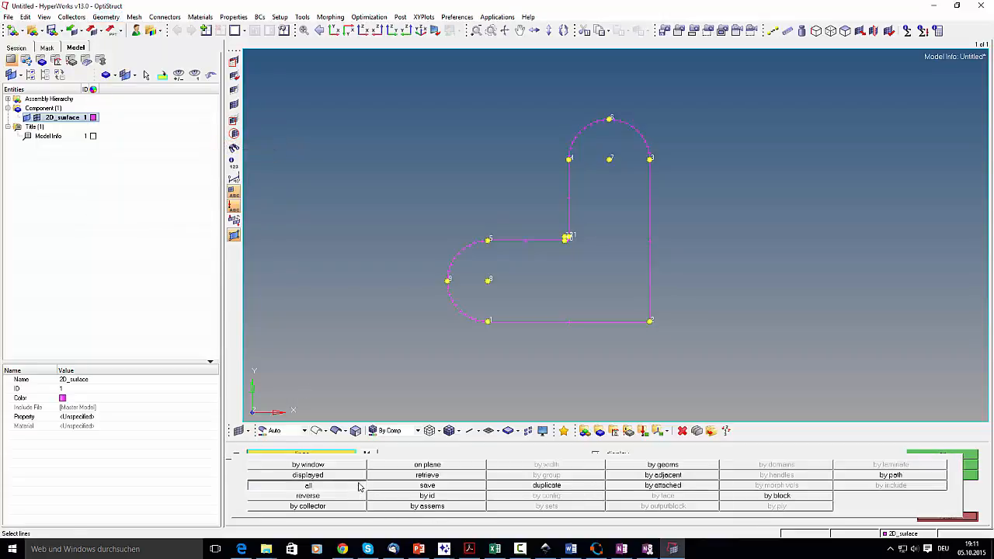
pyautogui.middleClick(580, 369)
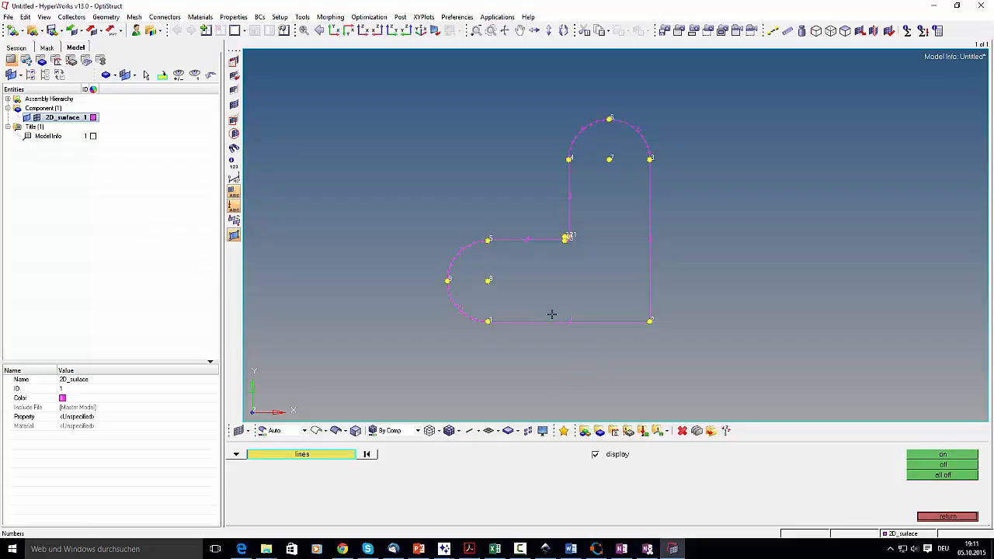
# Create a Spline/Filler surface from all the straight lines and arcs of the closed outline, including the small inner corner arc
pyautogui.hotkey('alt', 'Tab')
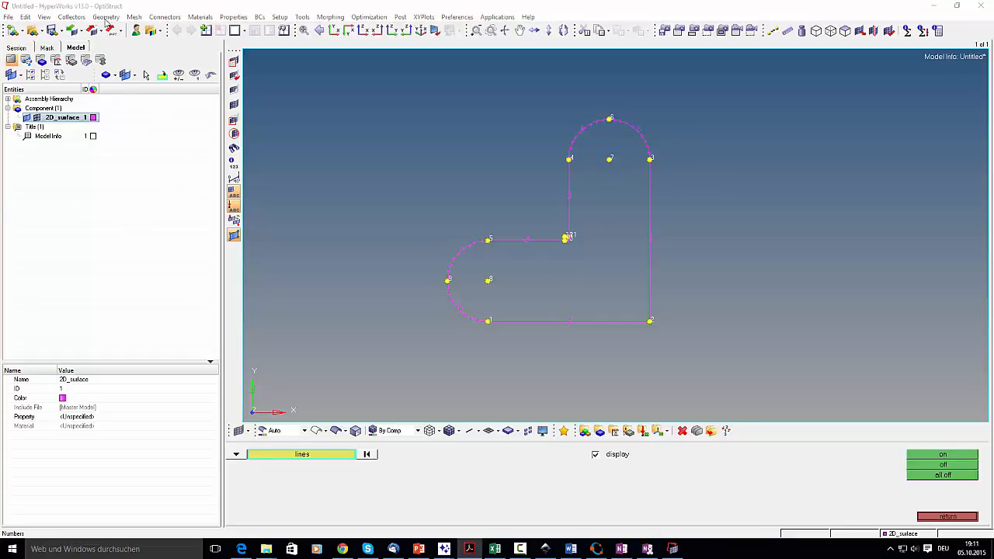
pyautogui.click(104, 18)
pyautogui.moveTo(111, 31)
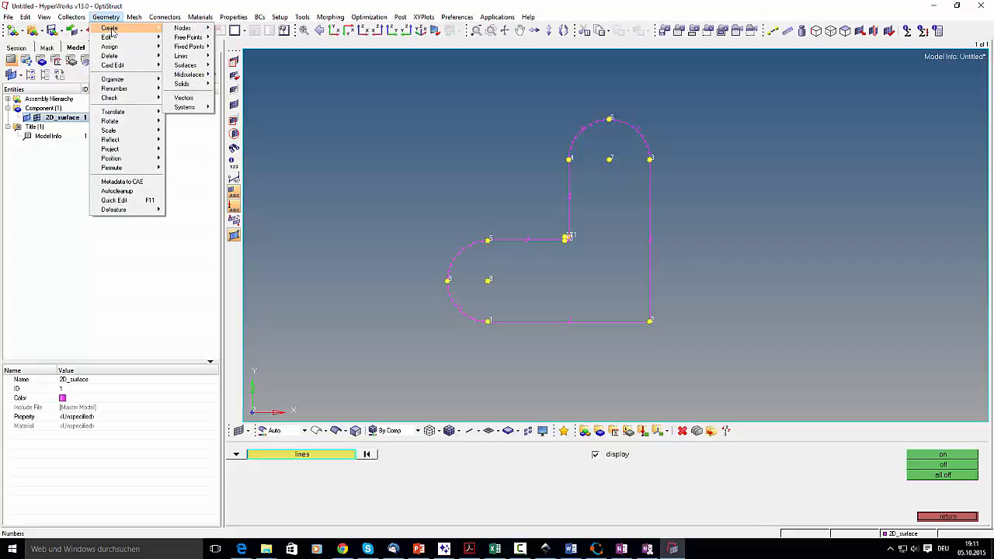
pyautogui.moveTo(200, 68)
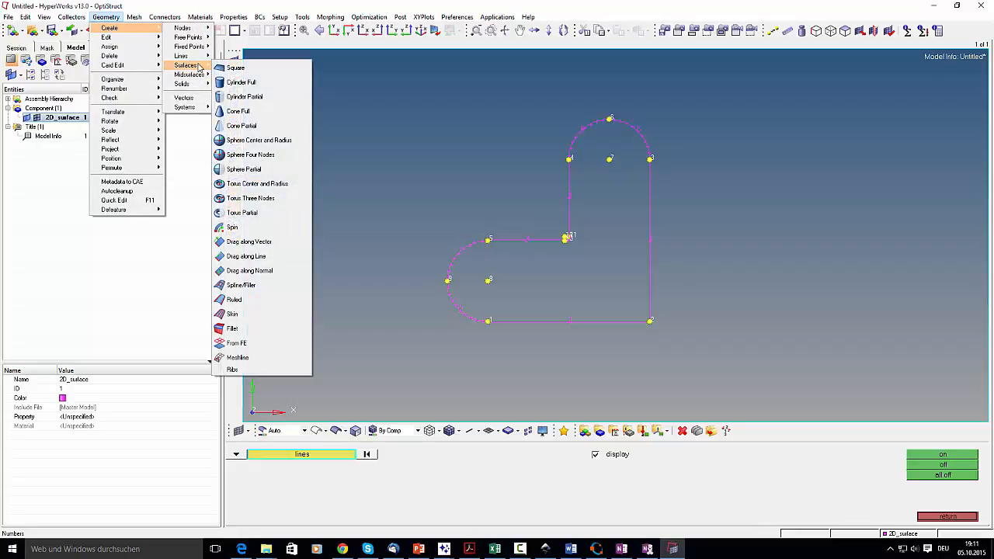
pyautogui.click(251, 292)
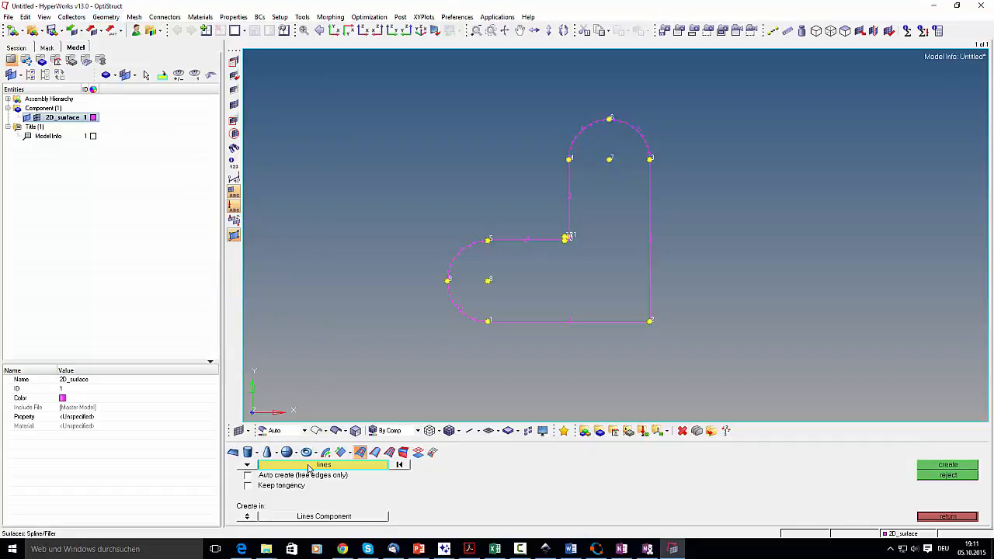
pyautogui.click(514, 240)
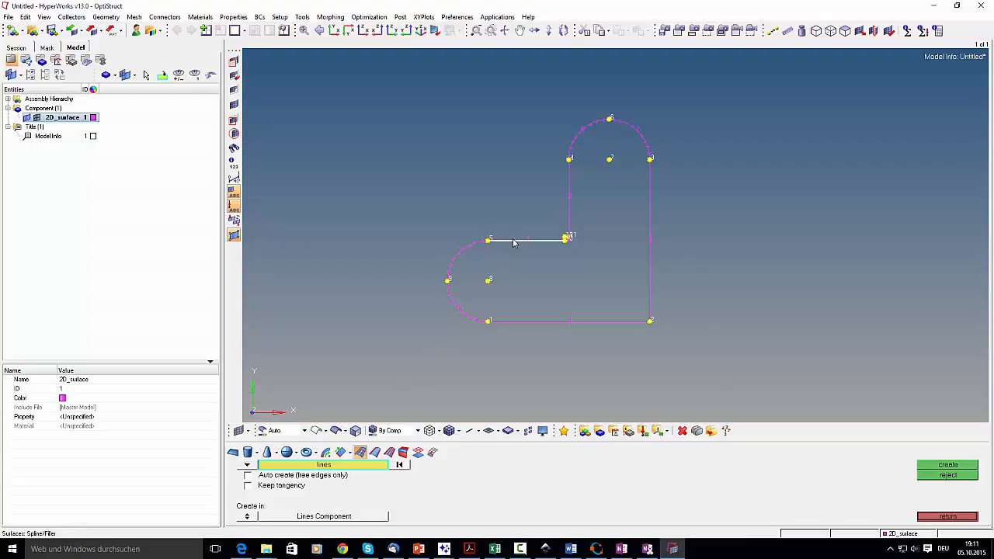
pyautogui.click(570, 199)
pyautogui.click(592, 127)
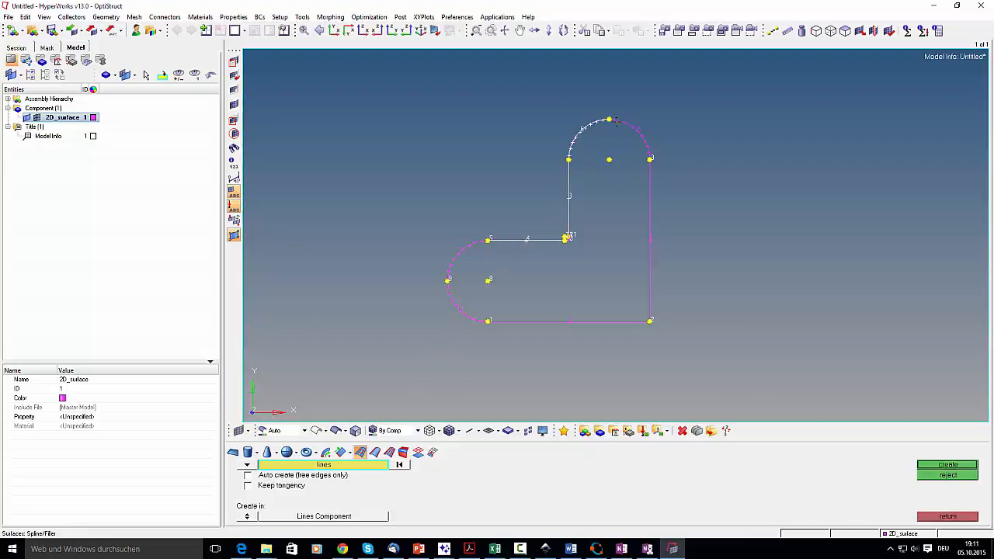
pyautogui.scroll(6, 572, 239)
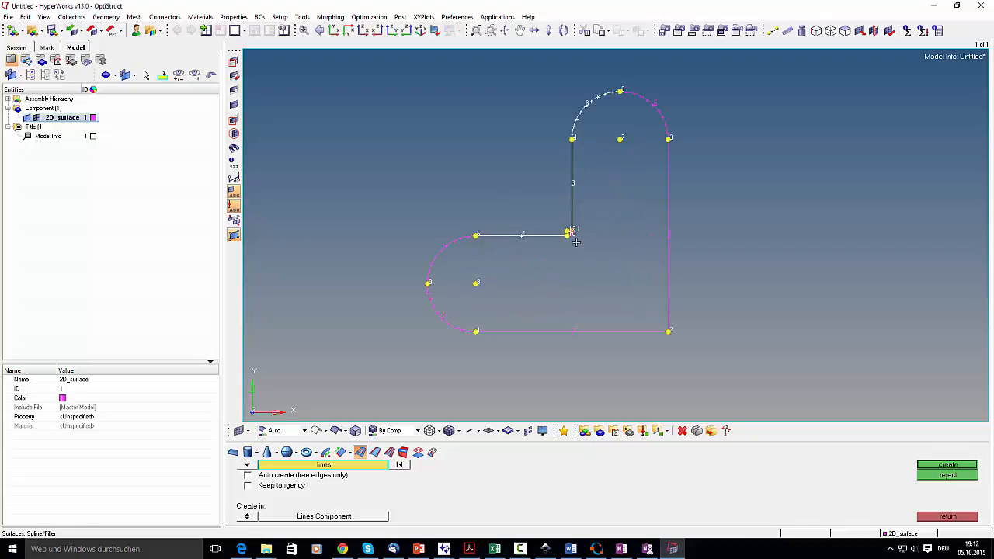
pyautogui.click(570, 194)
pyautogui.scroll(-6, 570, 194)
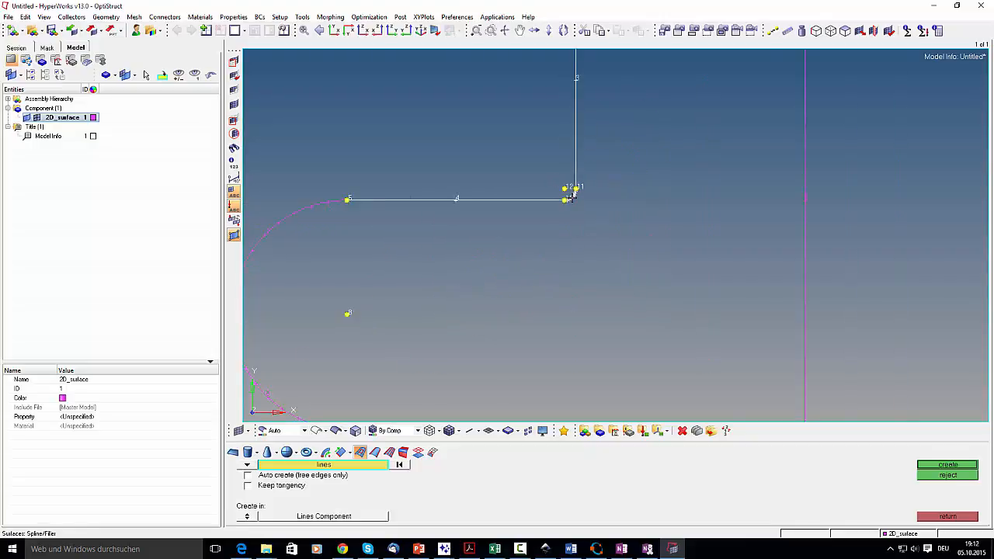
pyautogui.click(658, 104)
pyautogui.click(657, 140)
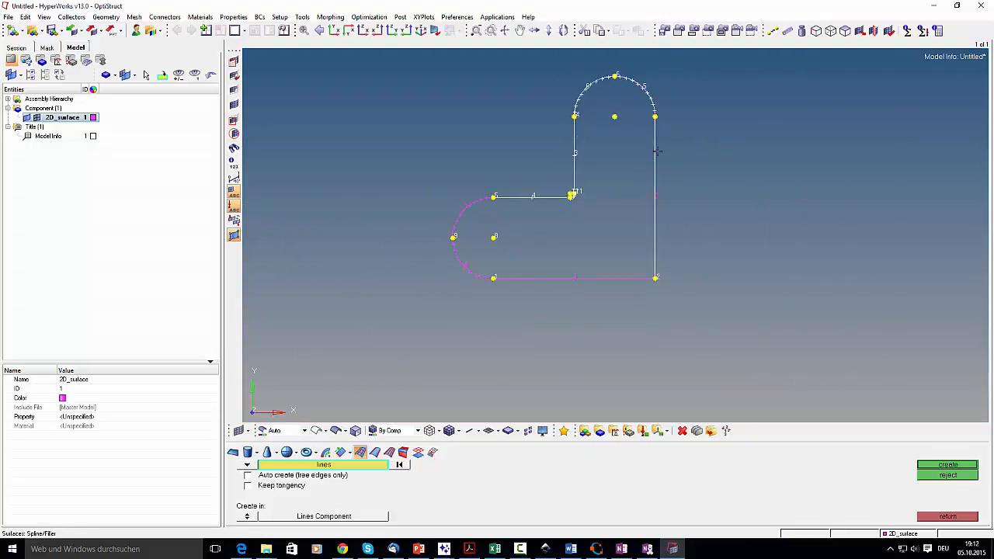
pyautogui.click(591, 277)
pyautogui.click(470, 218)
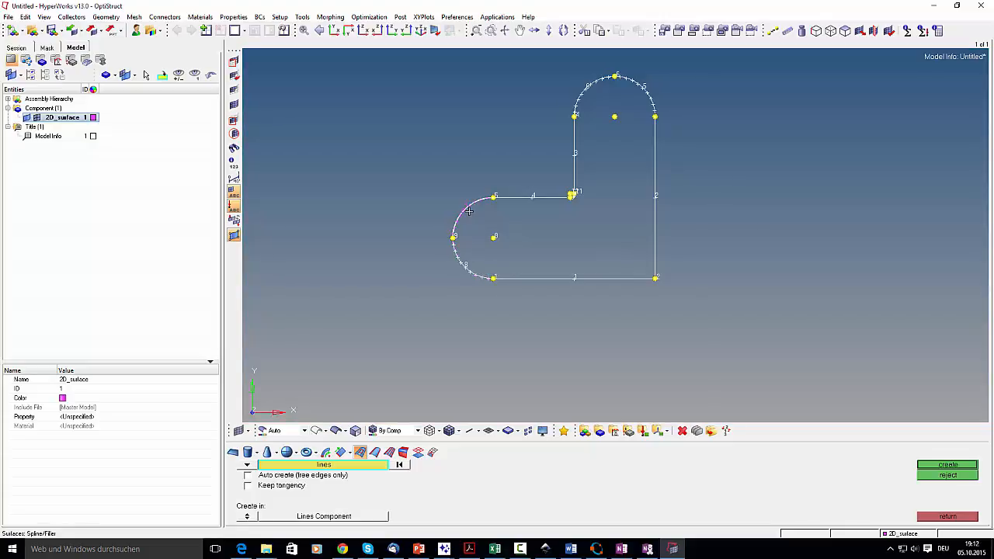
pyautogui.middleClick(806, 344)
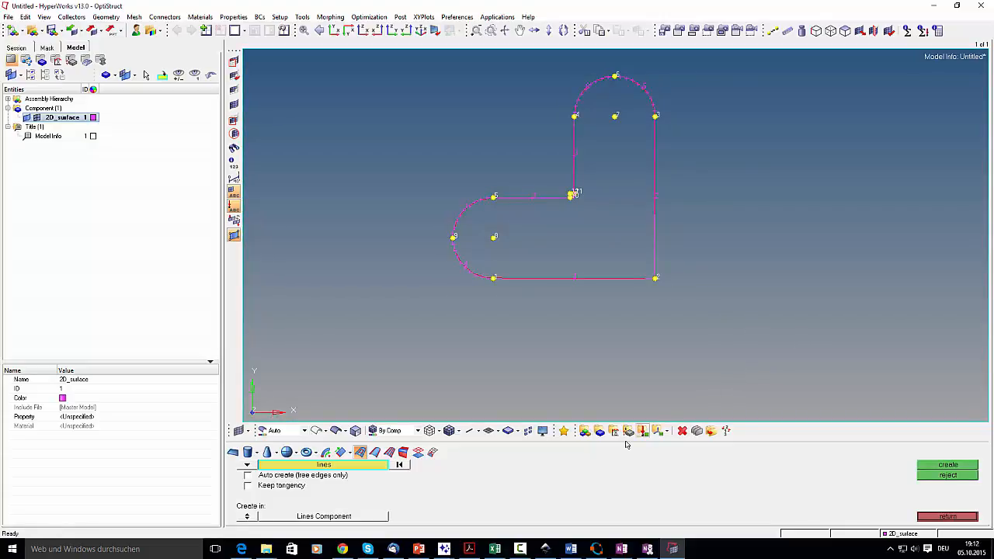
# Set the geometry display to Wireframe Geometry and Surface Lines and leave the surface creation command
pyautogui.click(327, 431)
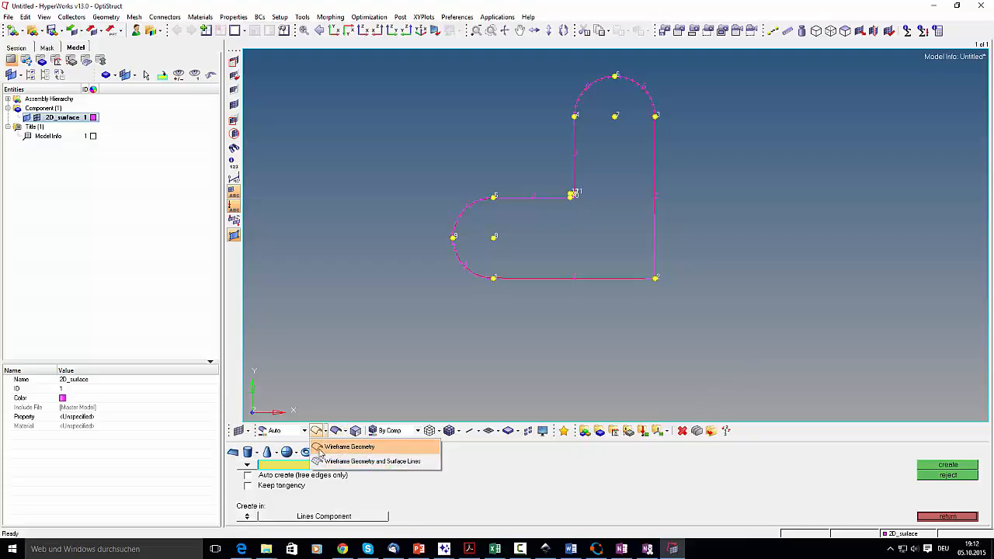
pyautogui.click(322, 461)
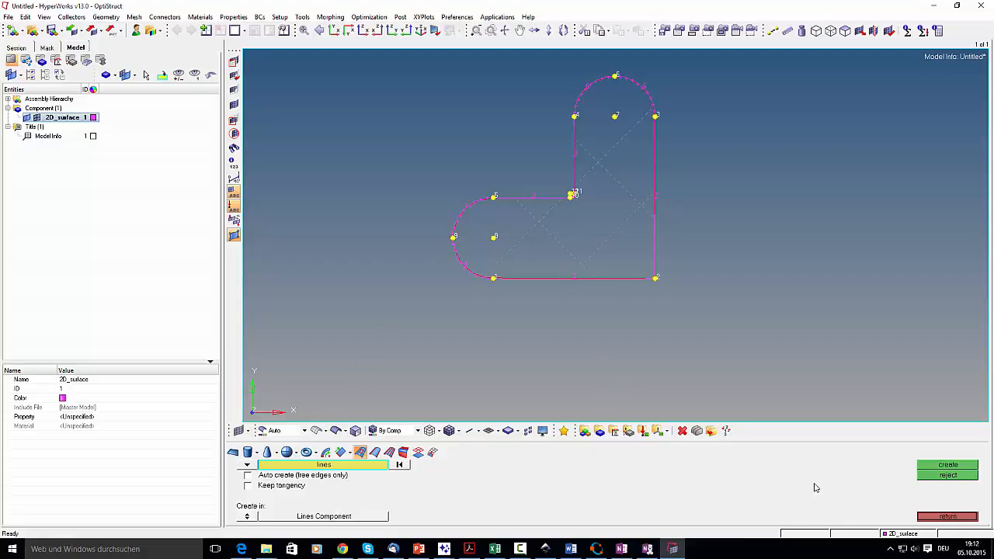
pyautogui.click(948, 516)
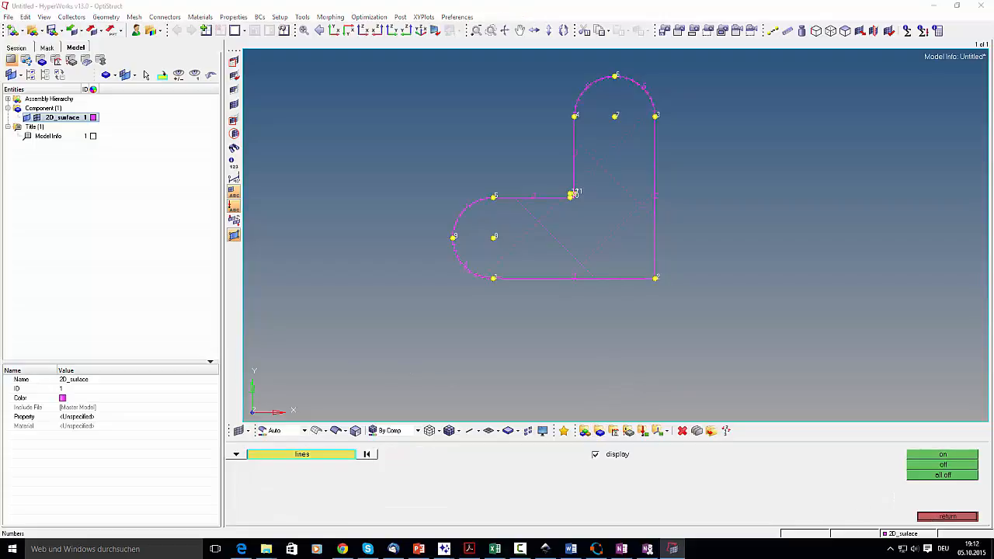
pyautogui.hotkey('alt', 'Tab')
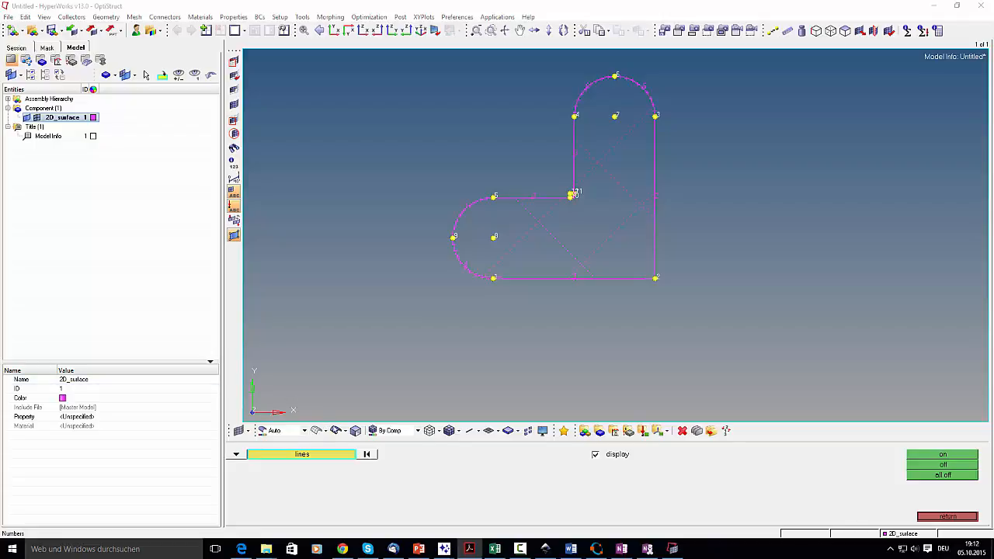
pyautogui.click(335, 430)
pyautogui.click(317, 431)
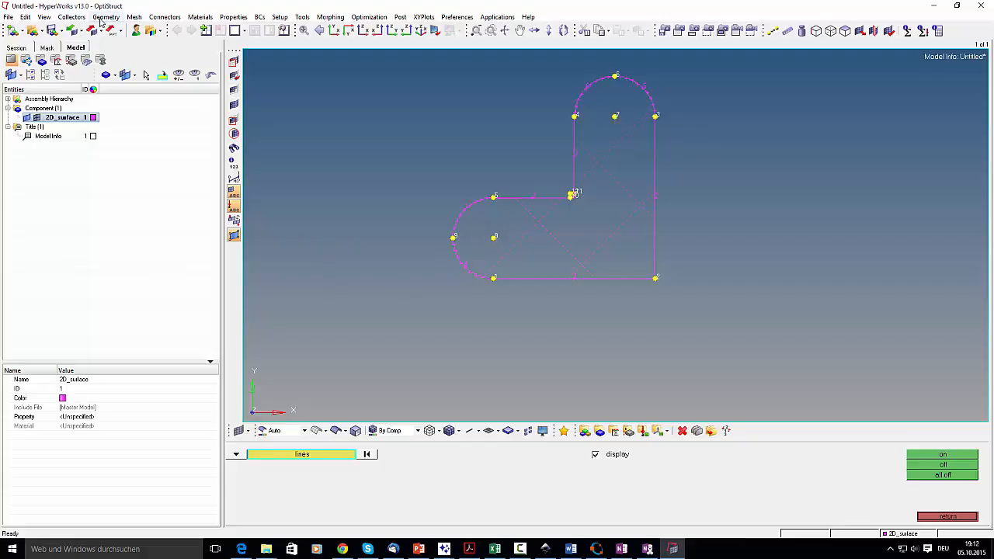
# Create a Circle Center and Radius line of radius 15 about the z-axis, centered on the node directly above node 1
pyautogui.click(104, 18)
pyautogui.moveTo(104, 28)
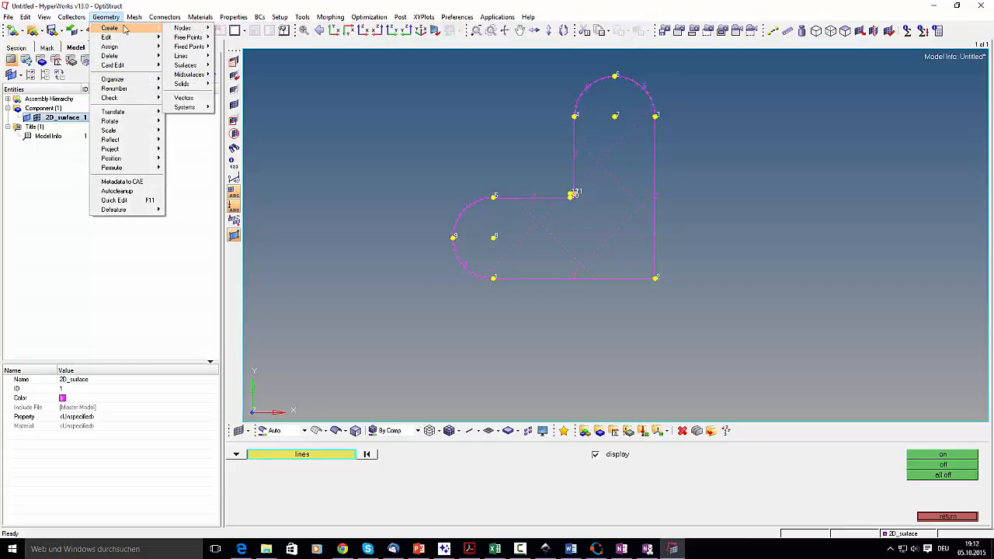
pyautogui.moveTo(203, 61)
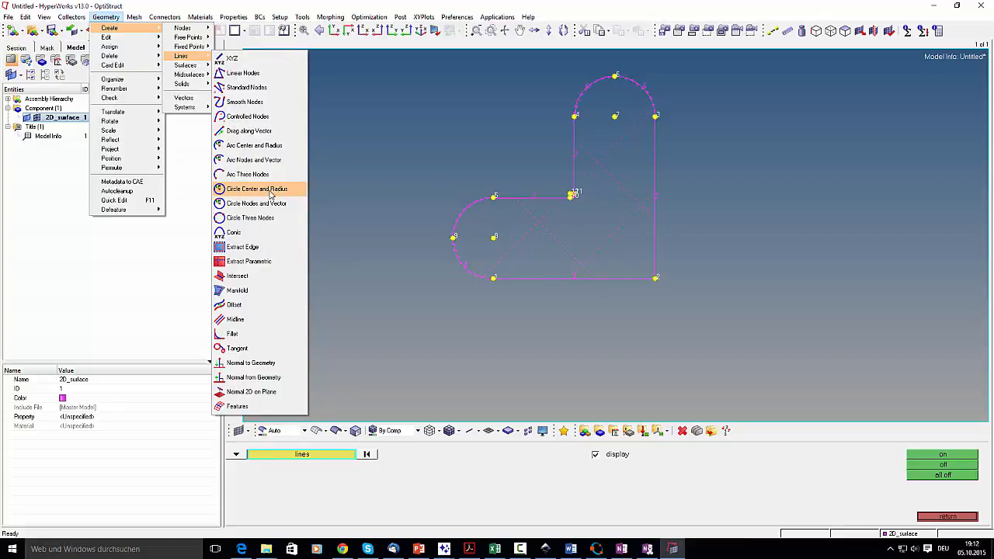
pyautogui.click(270, 191)
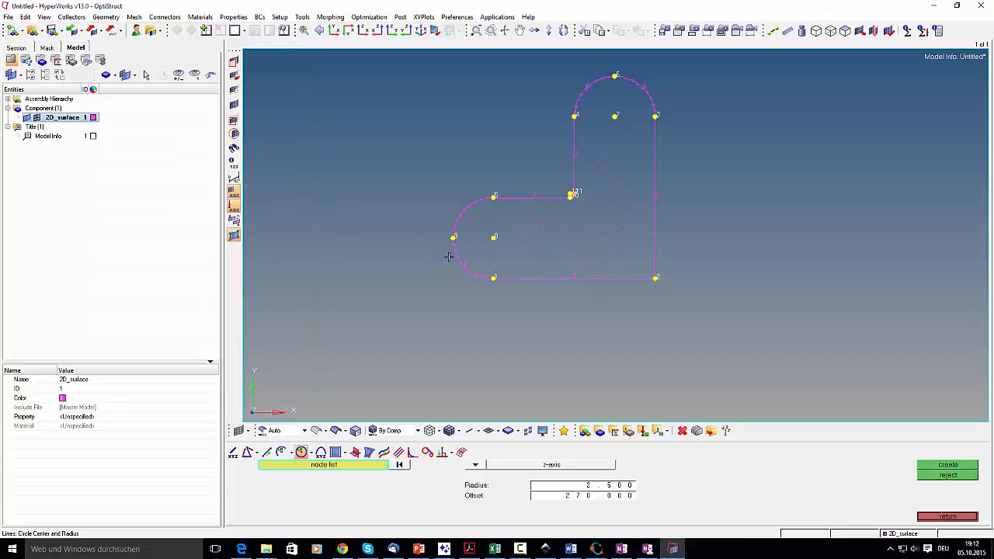
pyautogui.click(494, 237)
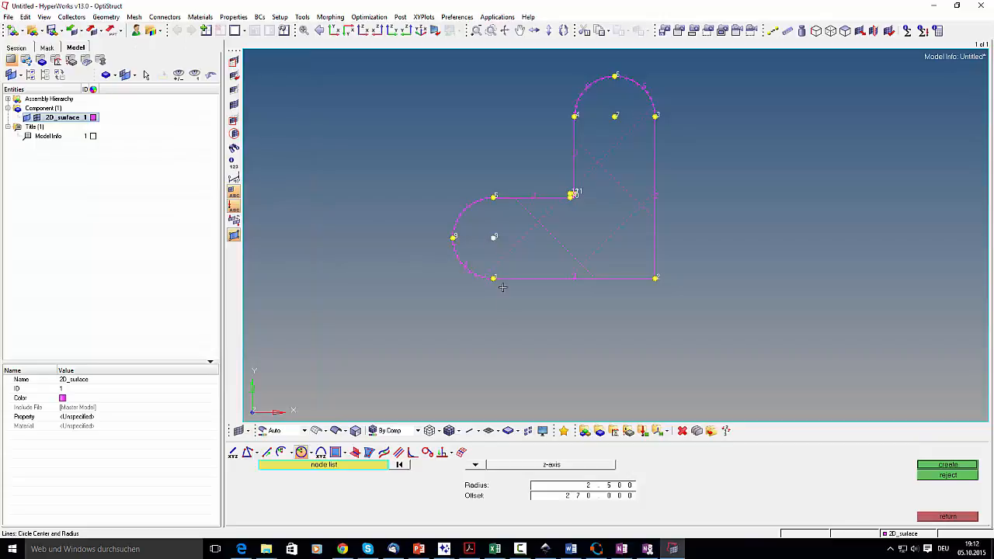
pyautogui.click(590, 485)
pyautogui.write('15')
pyautogui.click(949, 464)
# Create a second radius 15 circle centered on node 7 and return to the main panel
pyautogui.click(622, 125)
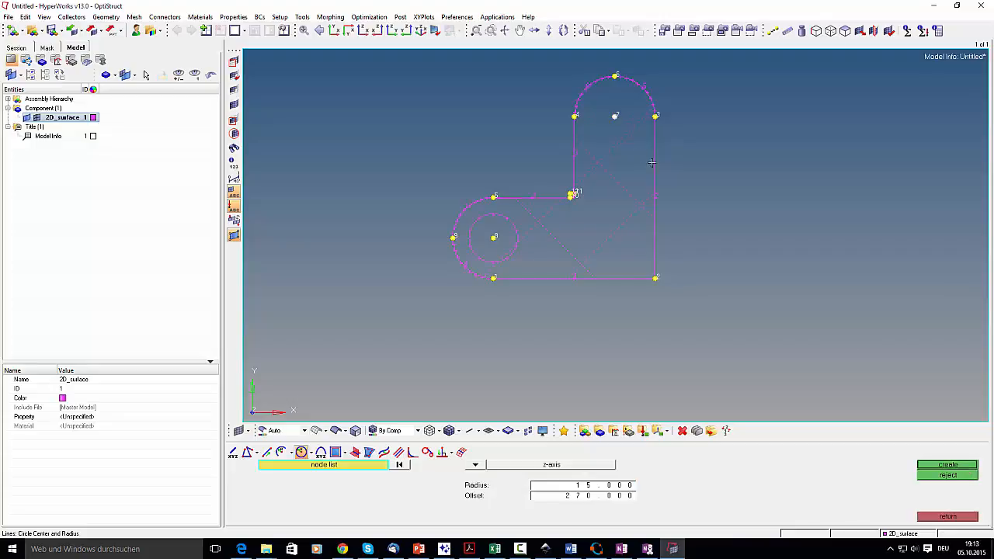
pyautogui.middleClick(738, 194)
pyautogui.click(946, 516)
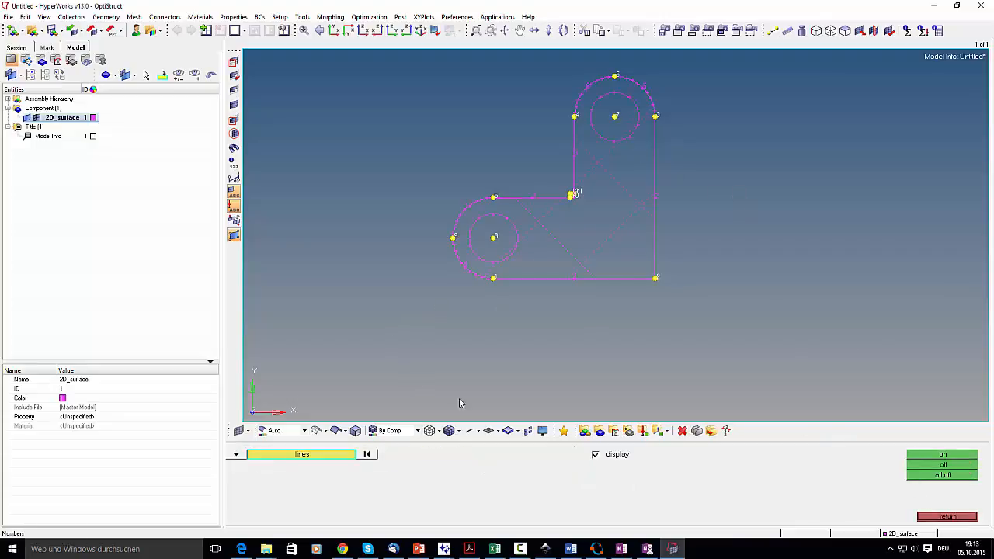
pyautogui.click(946, 517)
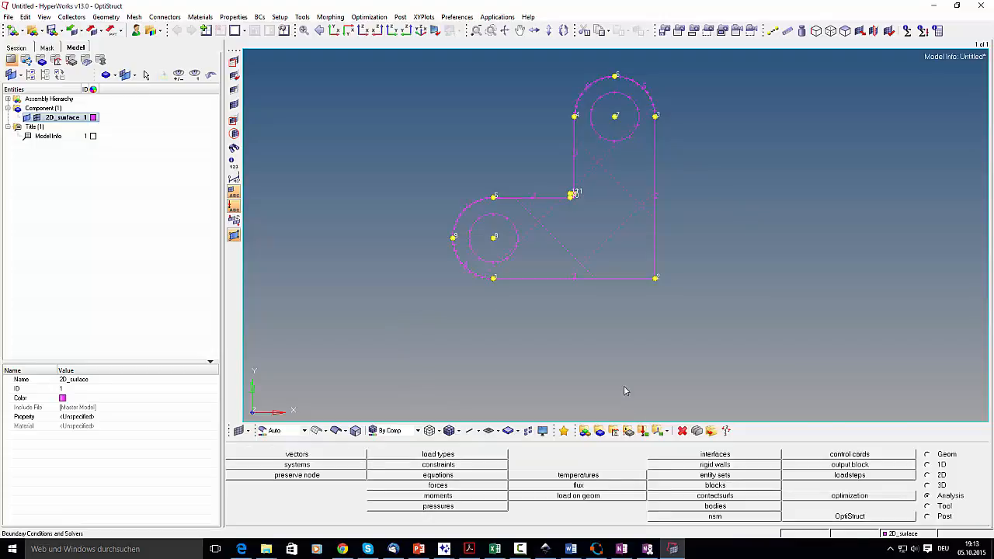
pyautogui.hotkey('alt', 'Tab')
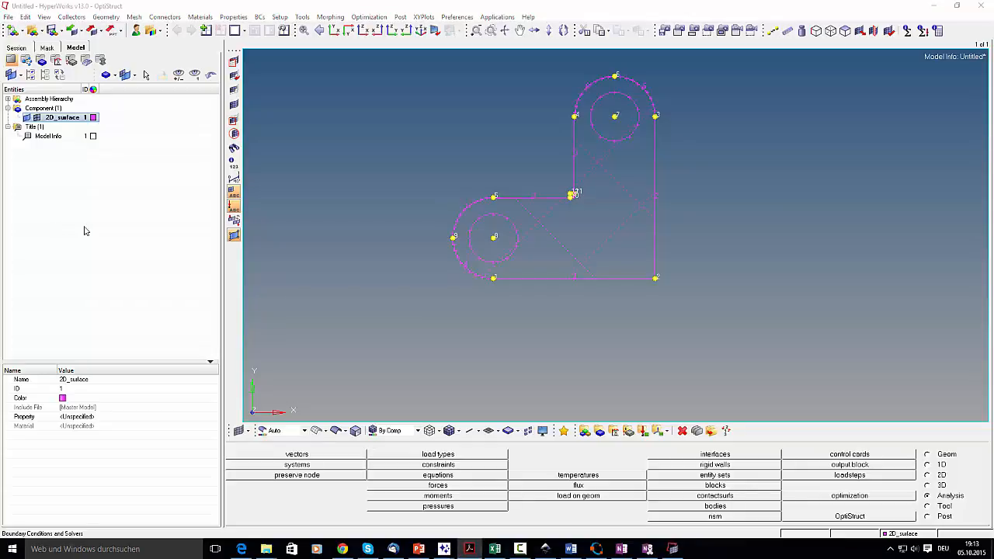
# Trim the L-shaped surface with both hole circles, normal to surface across the entire surface, and return to the main panel
pyautogui.click(117, 18)
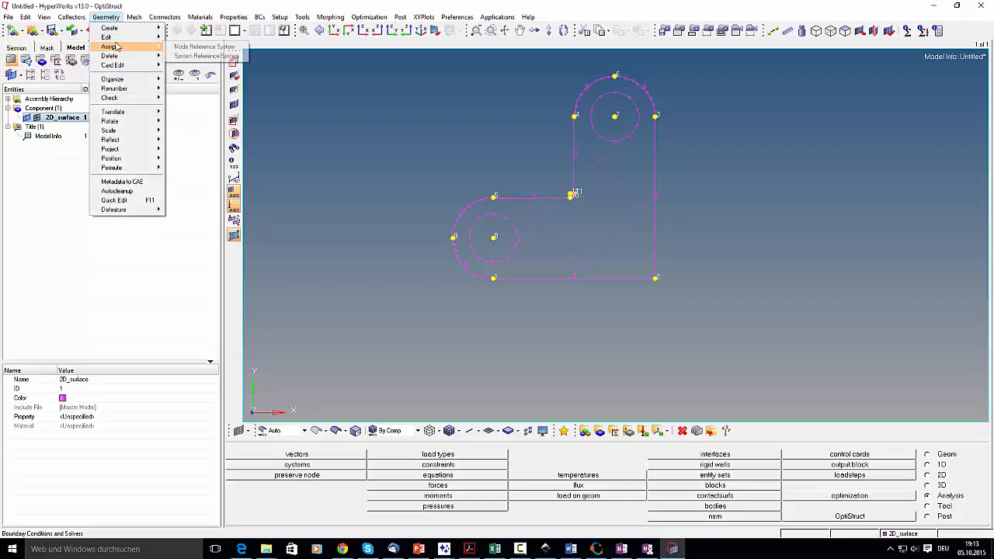
pyautogui.moveTo(124, 39)
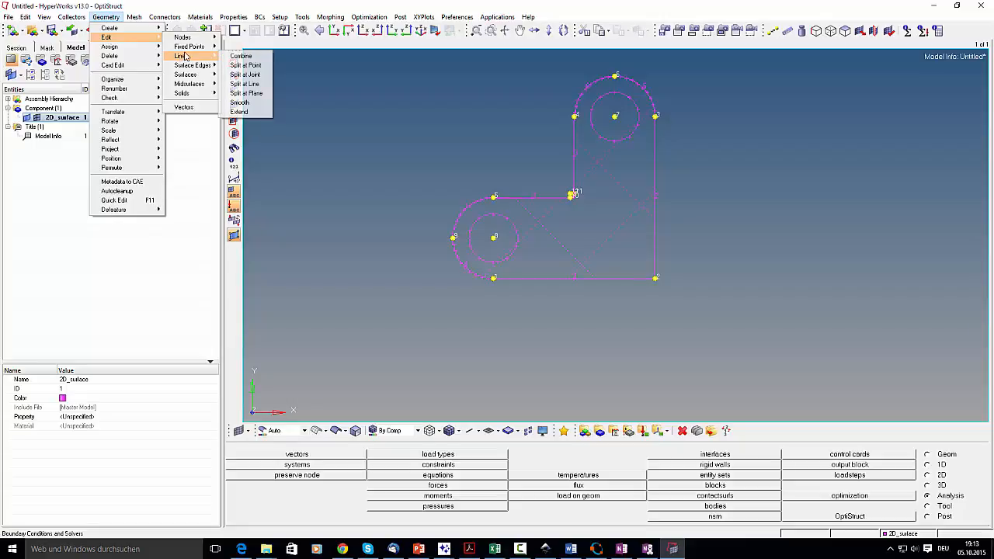
pyautogui.moveTo(192, 78)
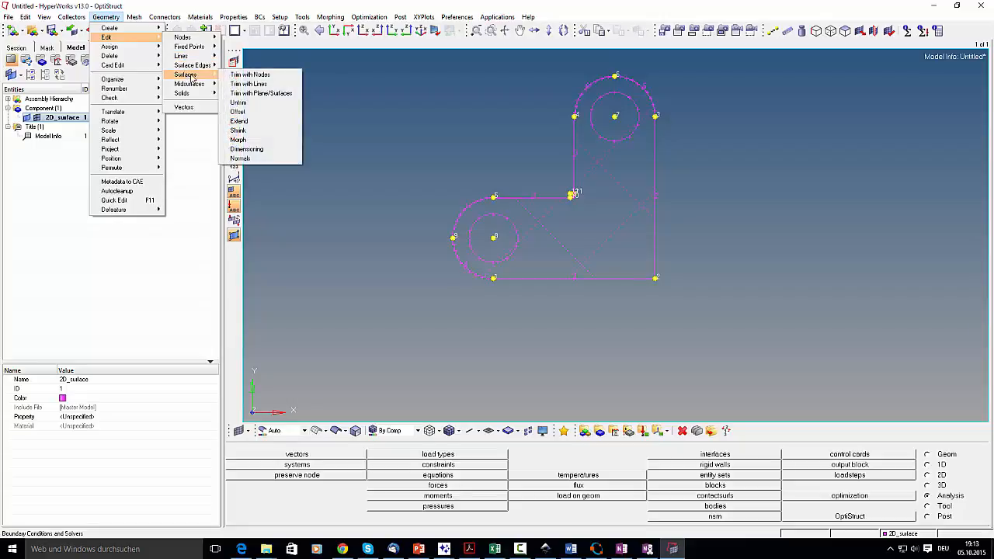
pyautogui.click(268, 84)
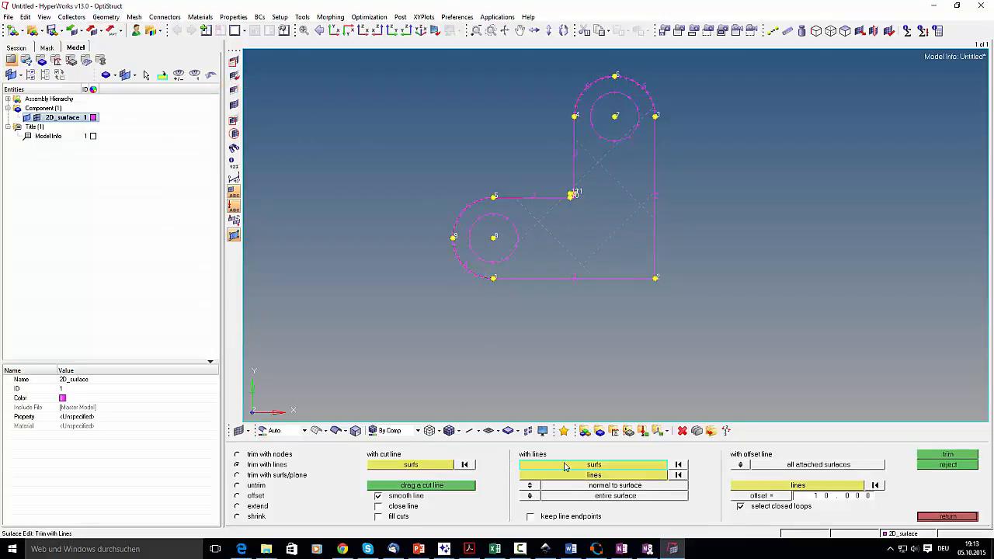
pyautogui.click(577, 466)
pyautogui.click(592, 253)
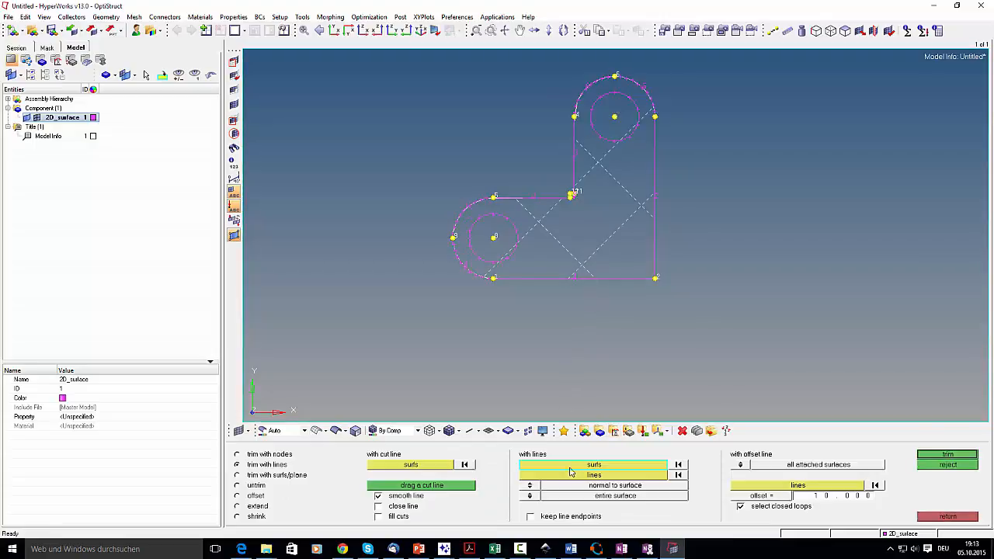
pyautogui.click(571, 474)
pyautogui.click(478, 220)
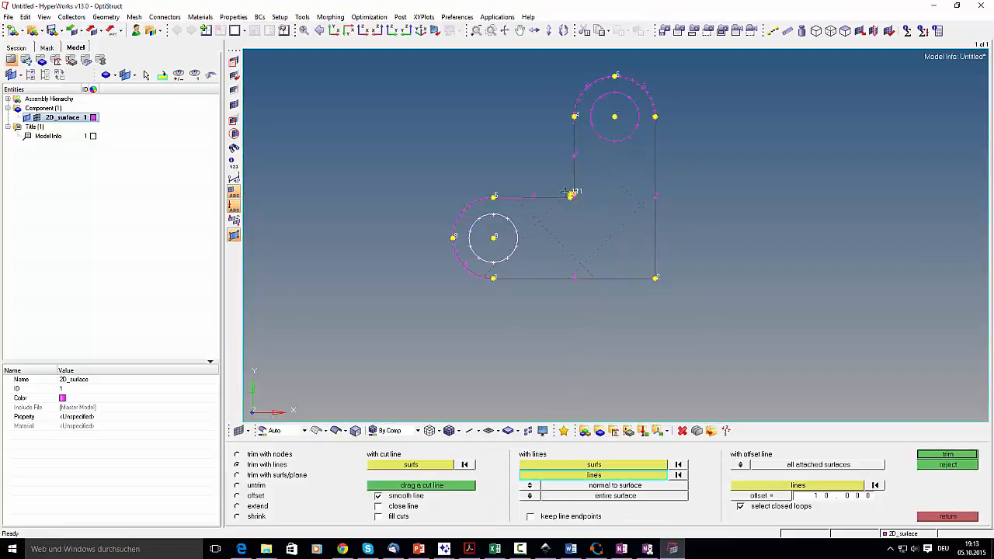
pyautogui.click(602, 138)
pyautogui.click(944, 453)
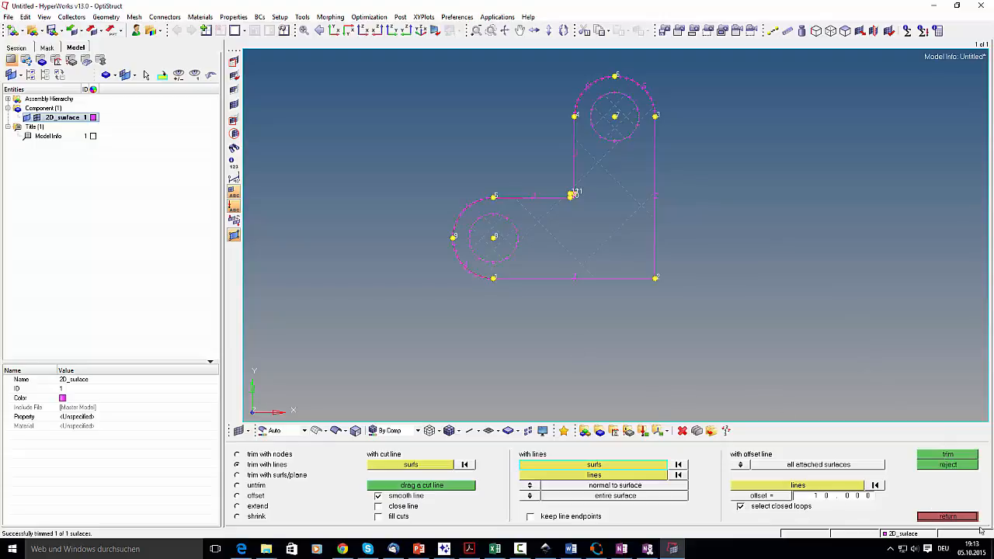
pyautogui.click(947, 516)
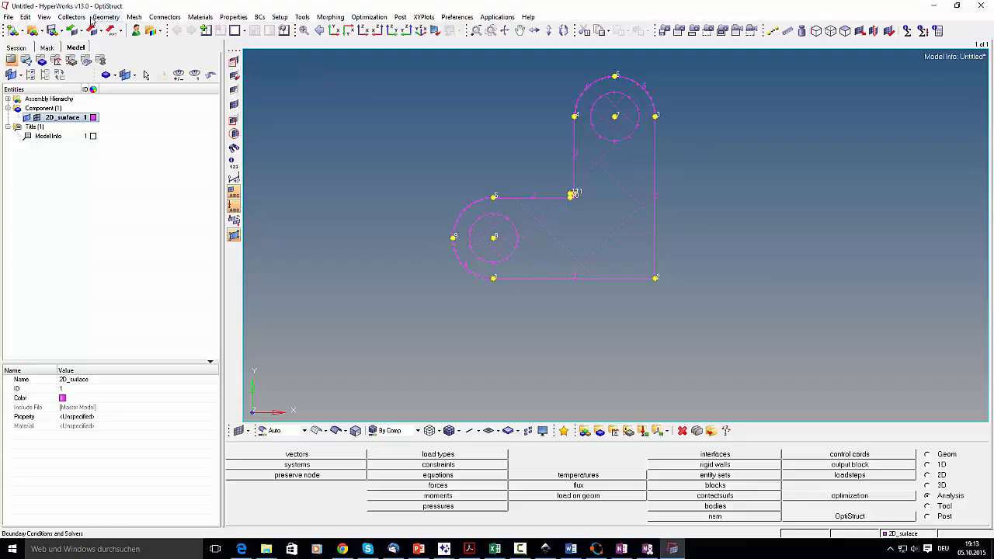
pyautogui.click(91, 18)
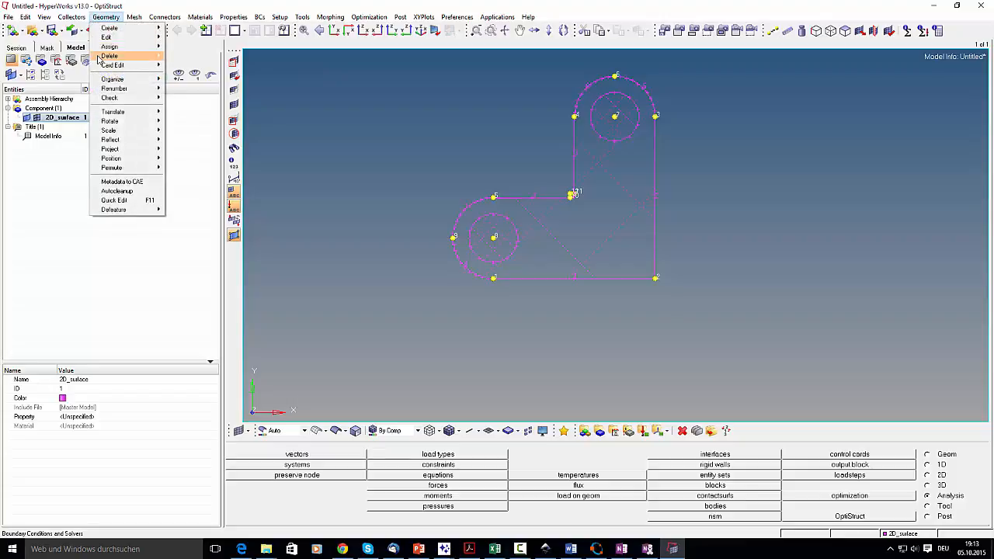
pyautogui.moveTo(105, 58)
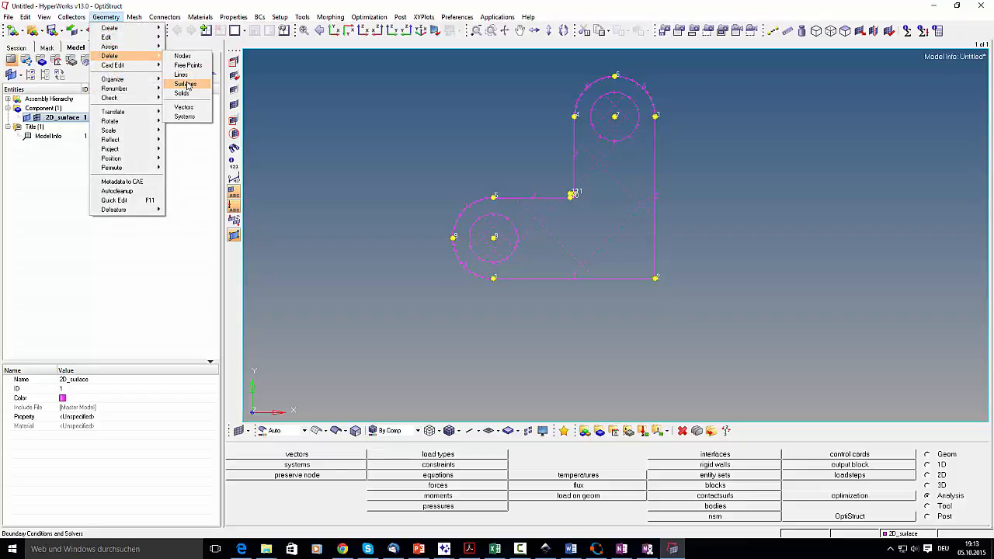
pyautogui.click(946, 508)
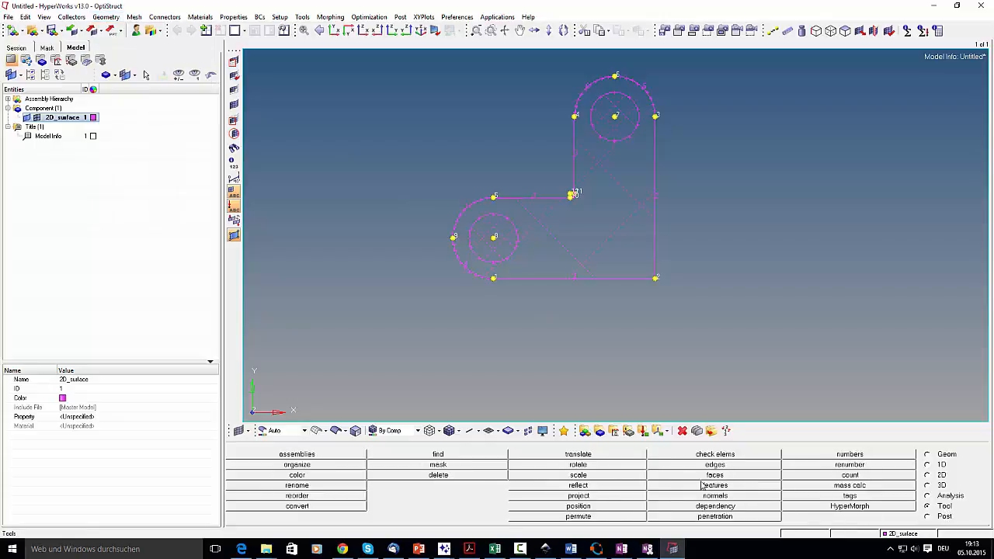
pyautogui.click(475, 474)
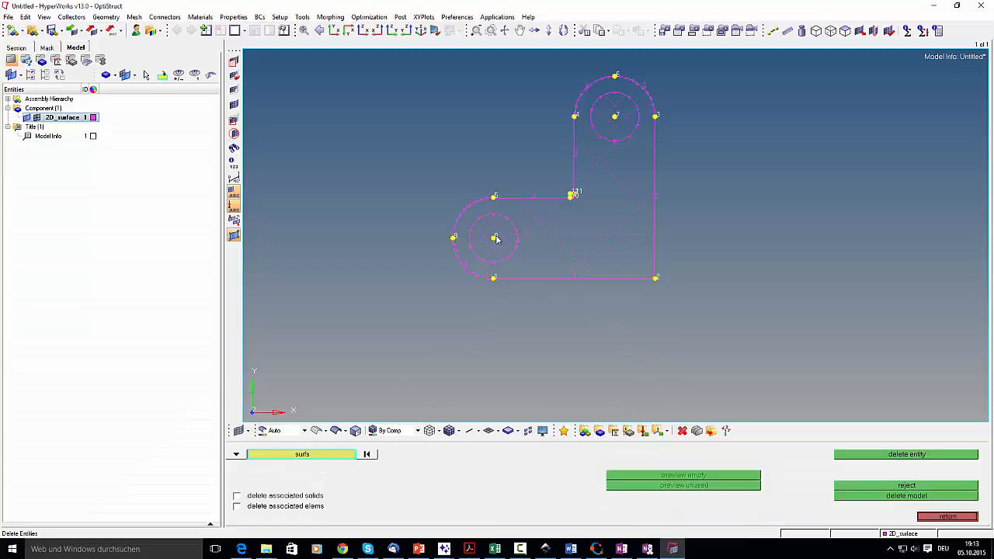
pyautogui.click(935, 518)
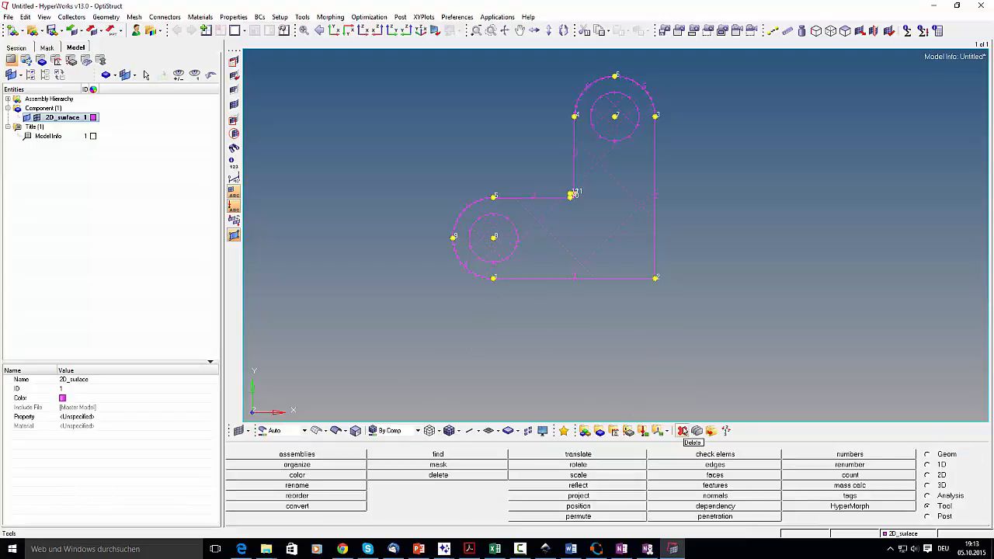
# Delete the two trimmed circular surfaces inside the hole outlines and leave the delete command
pyautogui.click(683, 432)
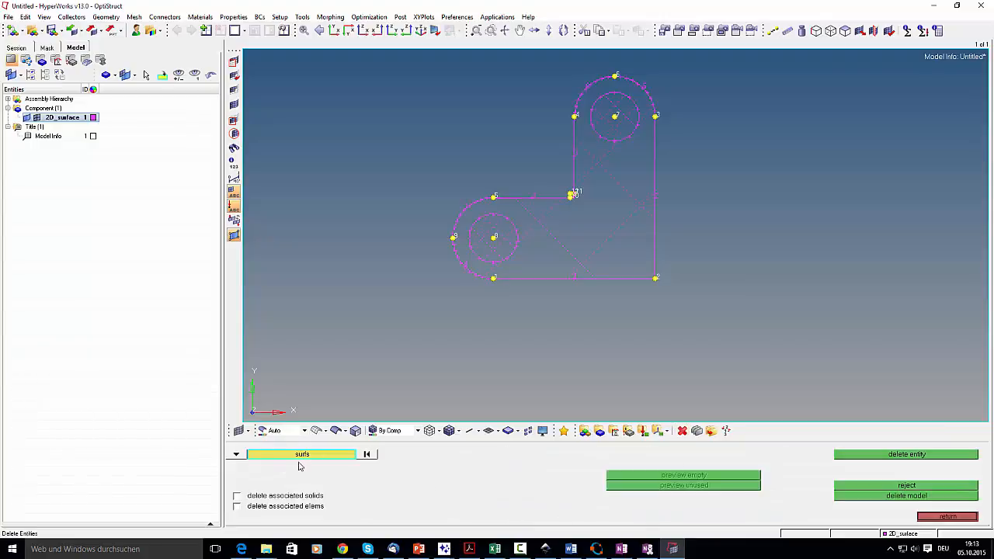
pyautogui.click(498, 252)
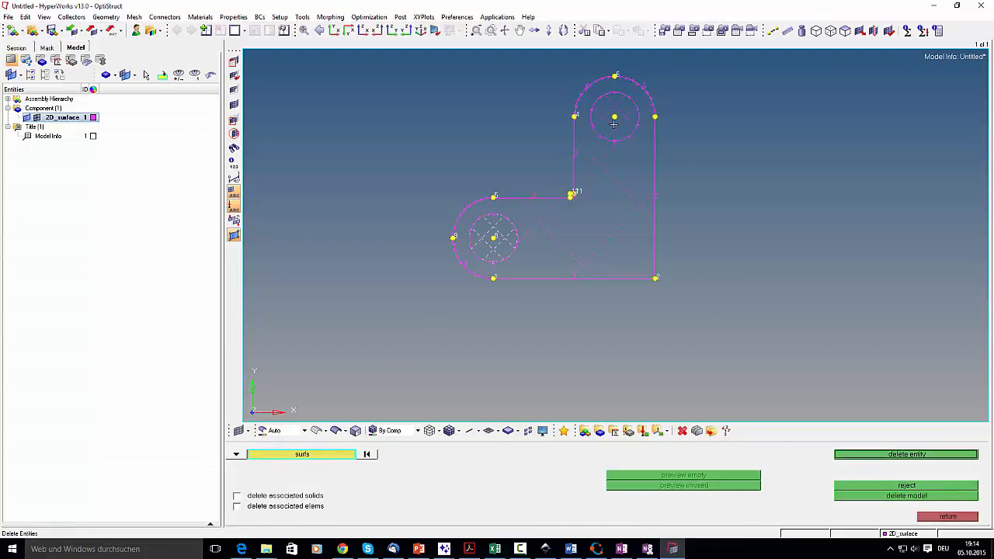
pyautogui.middleClick(748, 323)
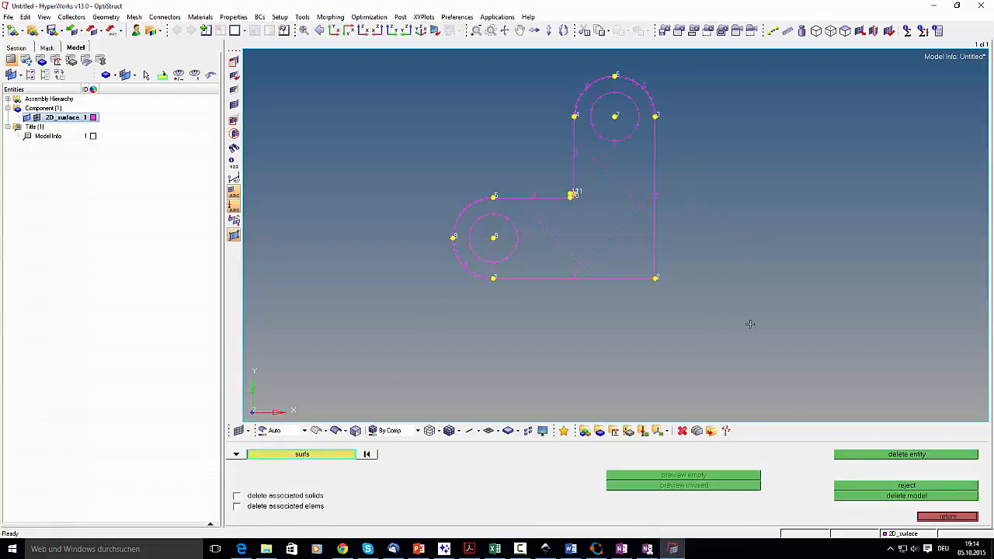
pyautogui.click(947, 517)
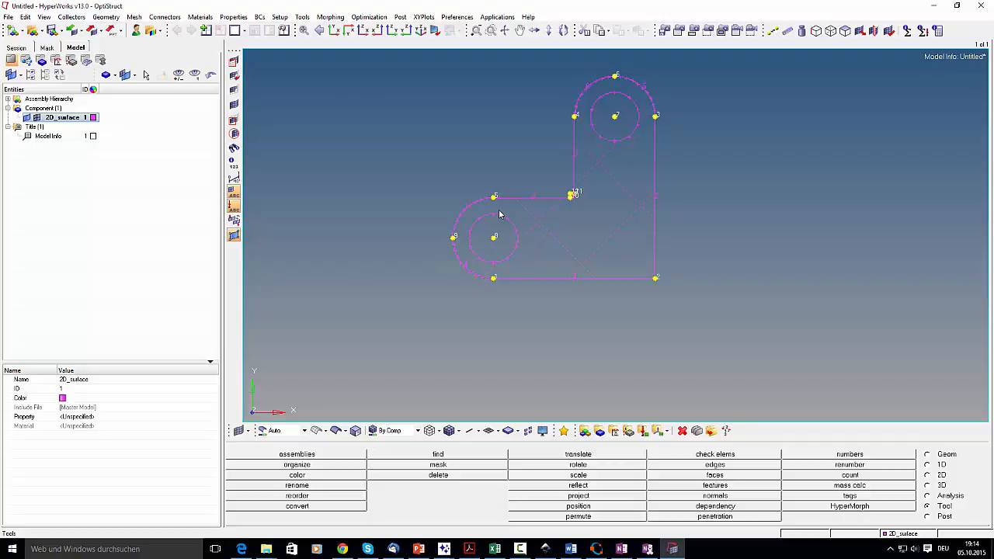
pyautogui.scroll(1, 494, 198)
pyautogui.scroll(-2, 497, 199)
pyautogui.scroll(4, 497, 195)
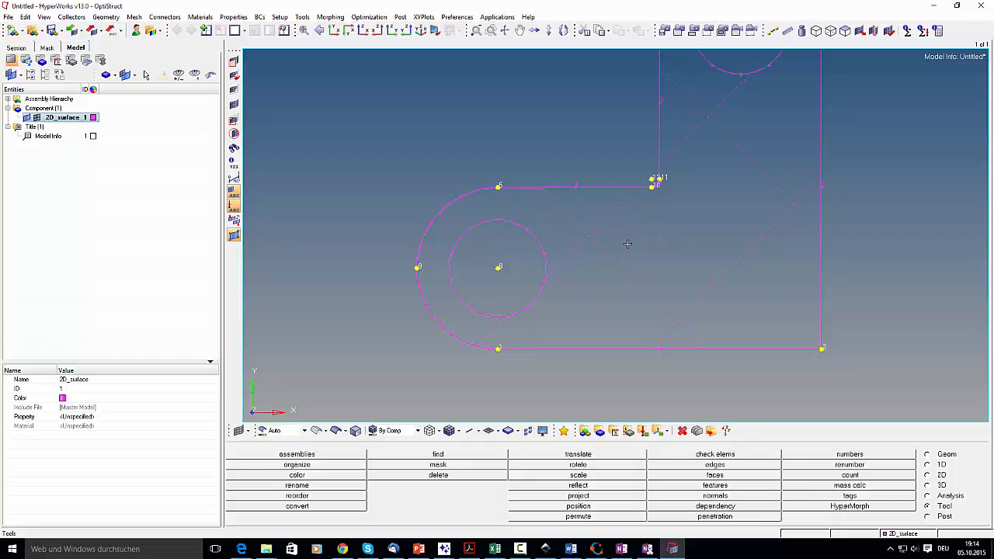
pyautogui.scroll(-1, 628, 243)
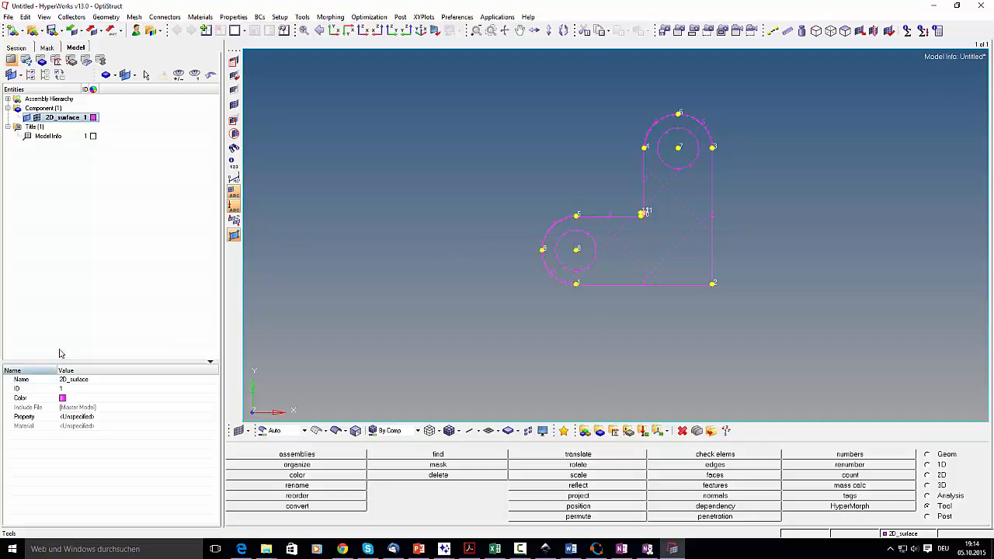
# Add fixed points on the L-shaped surface from all nodes and leave the fixed point command
pyautogui.click(107, 17)
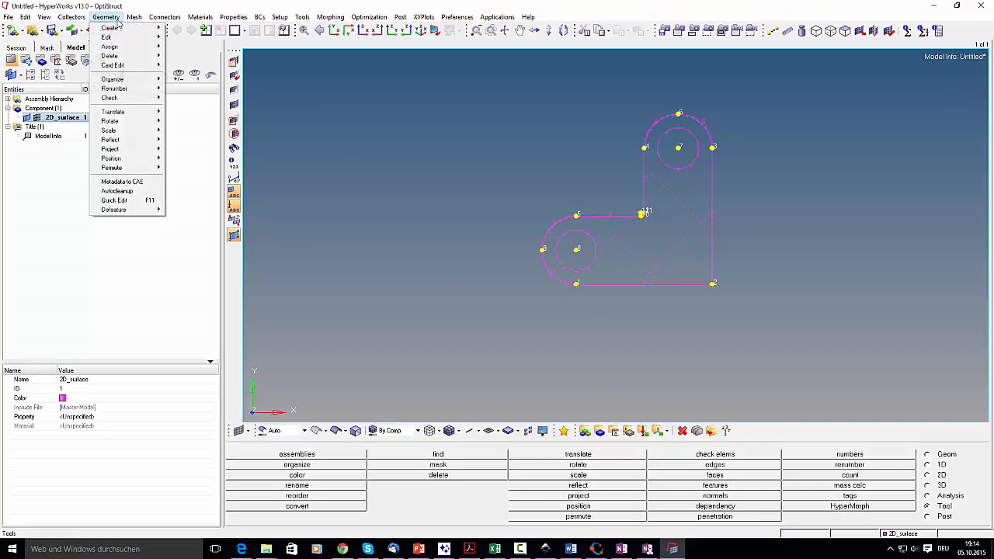
pyautogui.moveTo(110, 31)
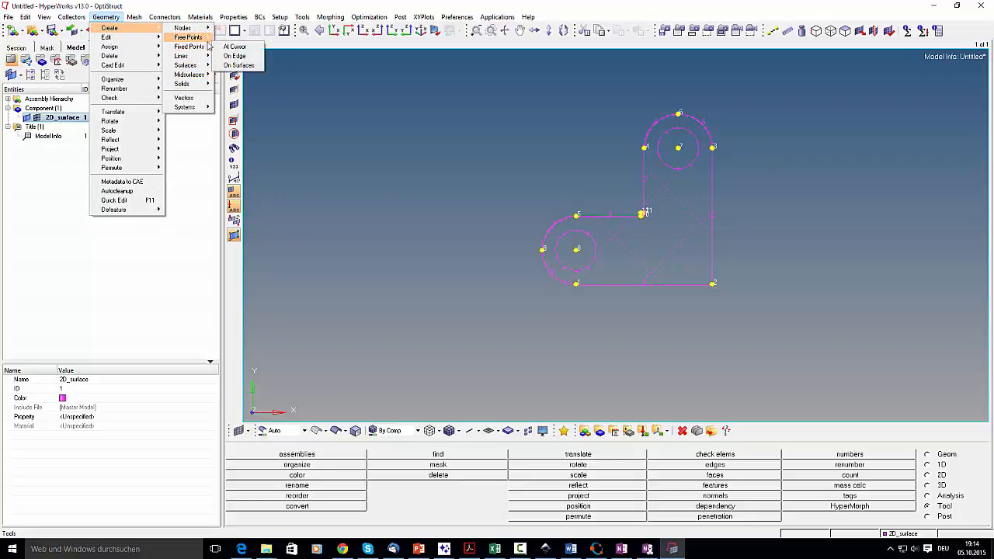
pyautogui.click(243, 65)
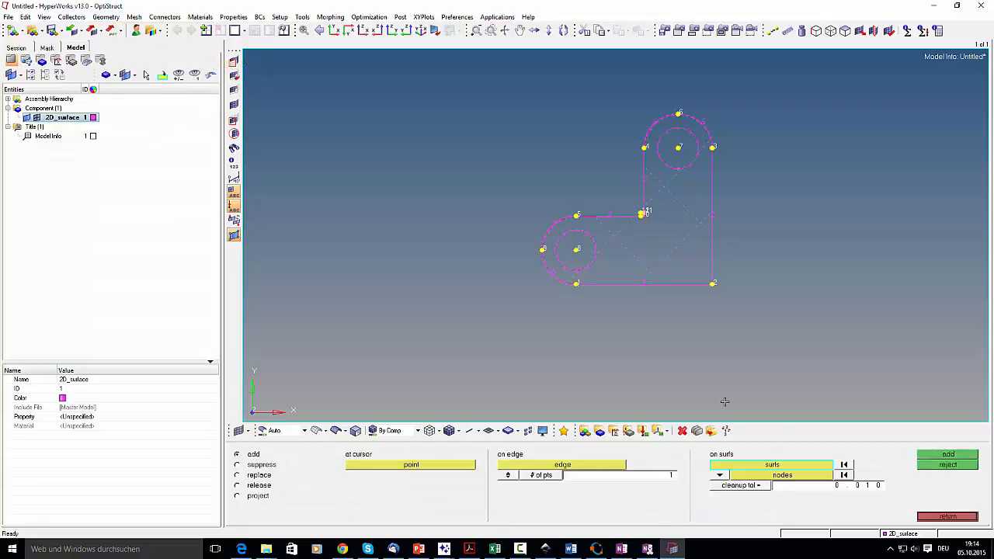
pyautogui.click(634, 262)
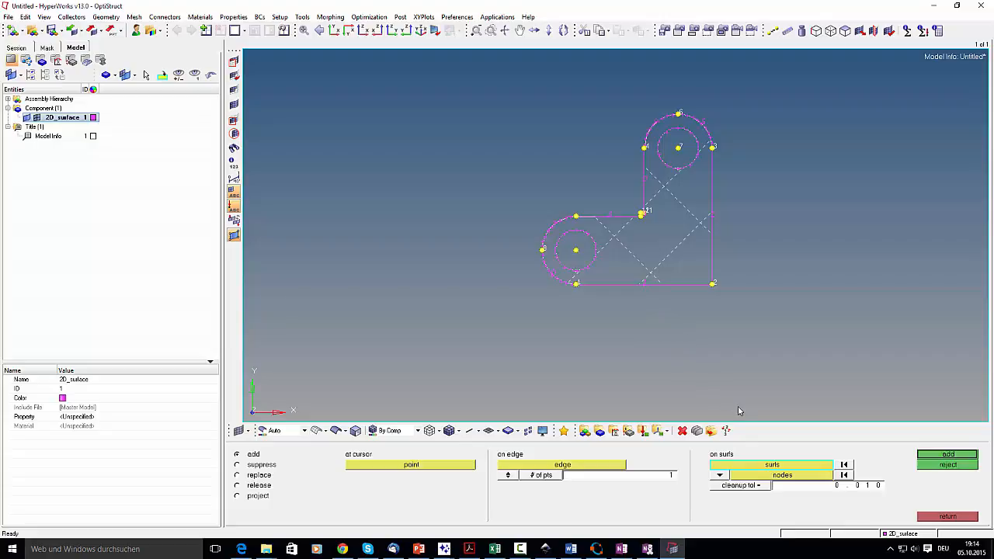
pyautogui.click(759, 478)
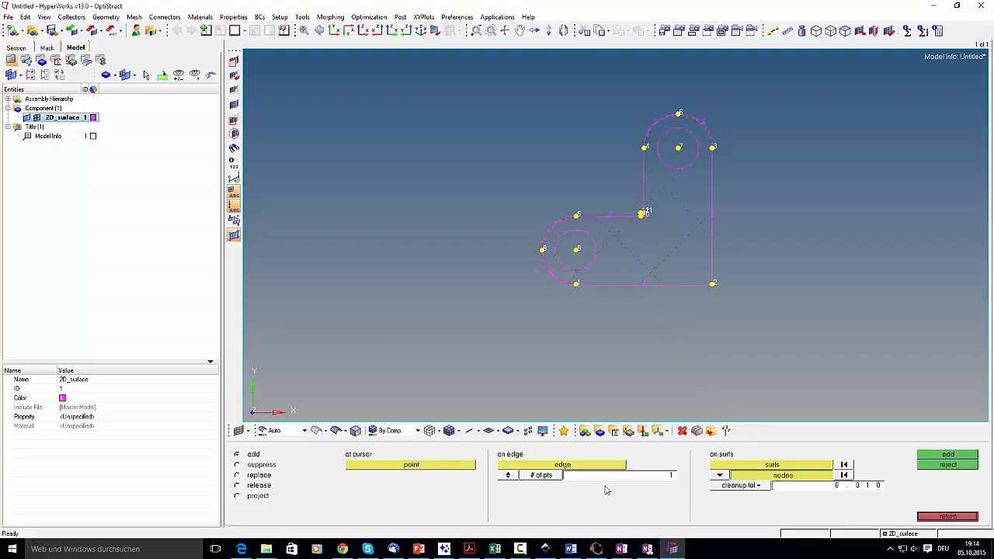
pyautogui.click(318, 485)
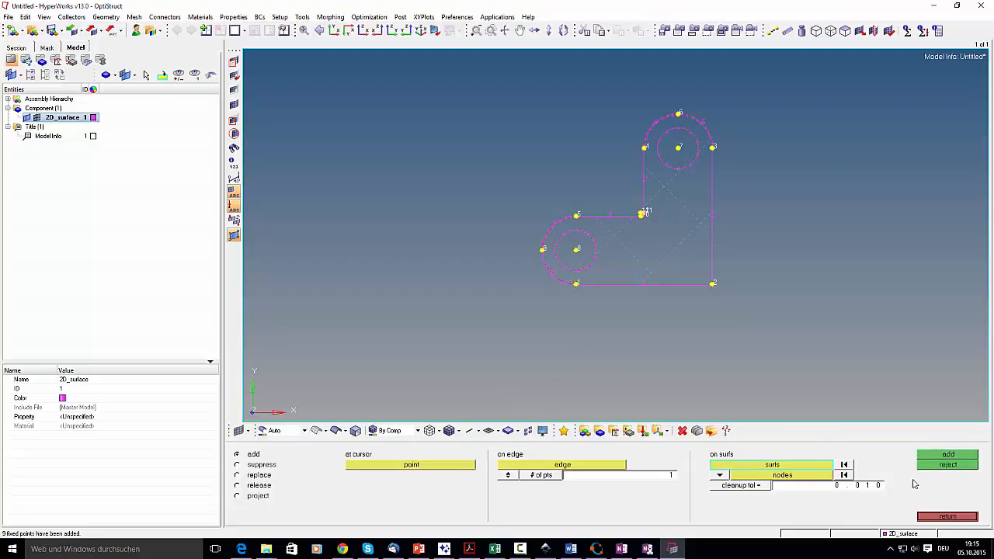
pyautogui.click(940, 516)
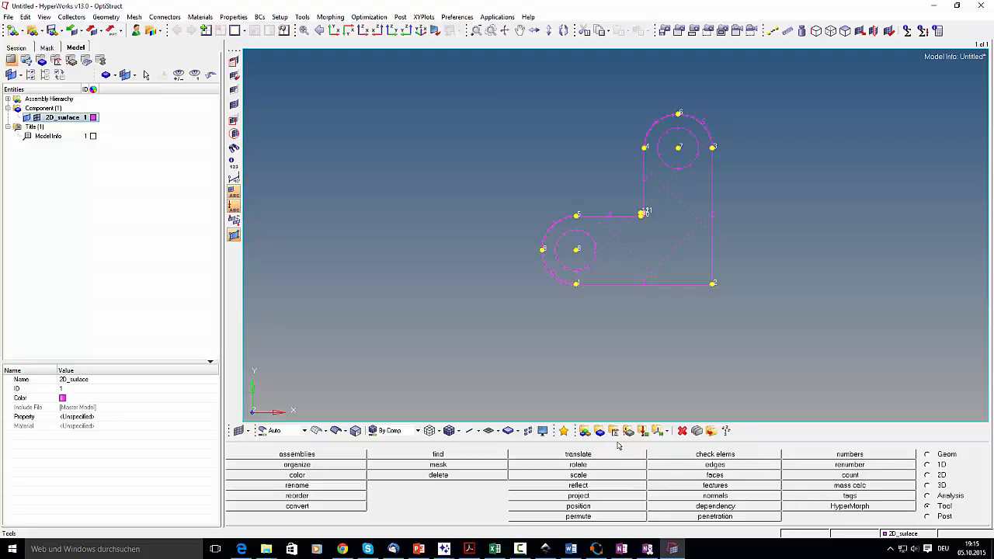
pyautogui.click(679, 432)
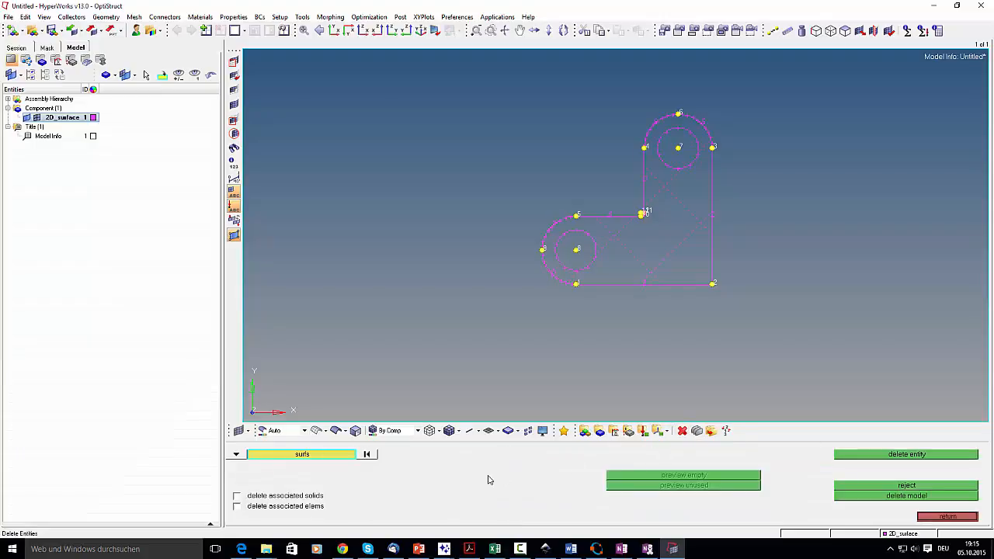
pyautogui.click(236, 454)
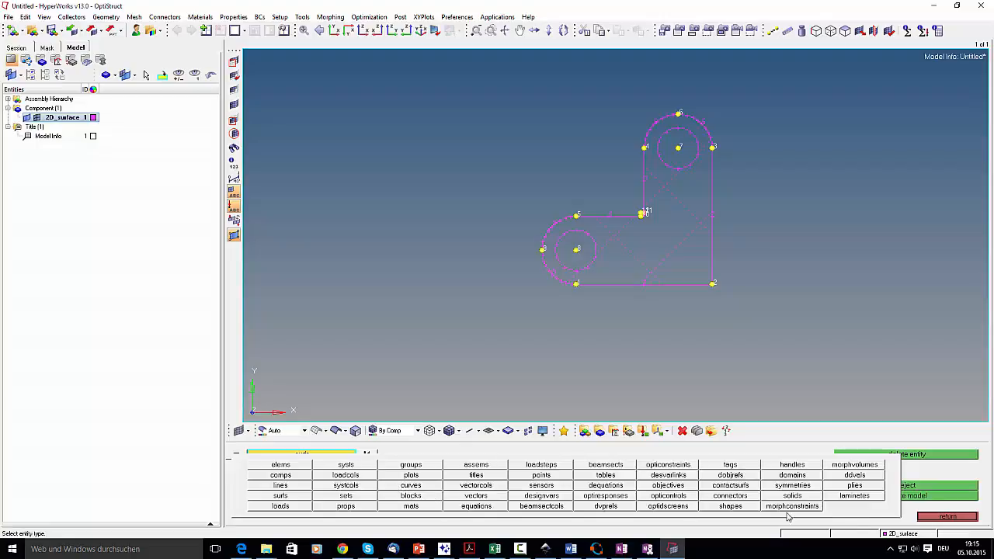
pyautogui.click(933, 515)
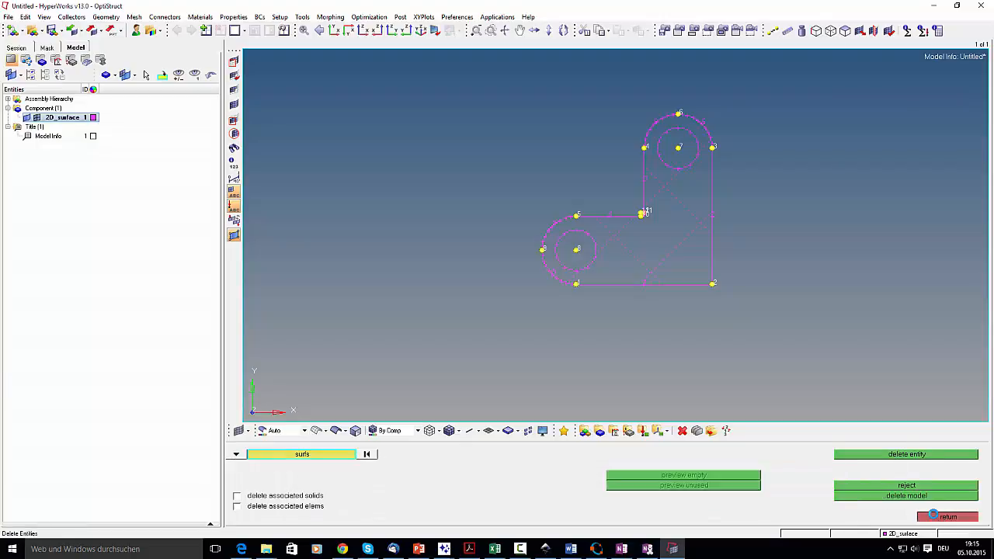
# Clear all temporary nodes from the L-shaped geometry and return to the main panel
pyautogui.click(106, 16)
pyautogui.moveTo(109, 55)
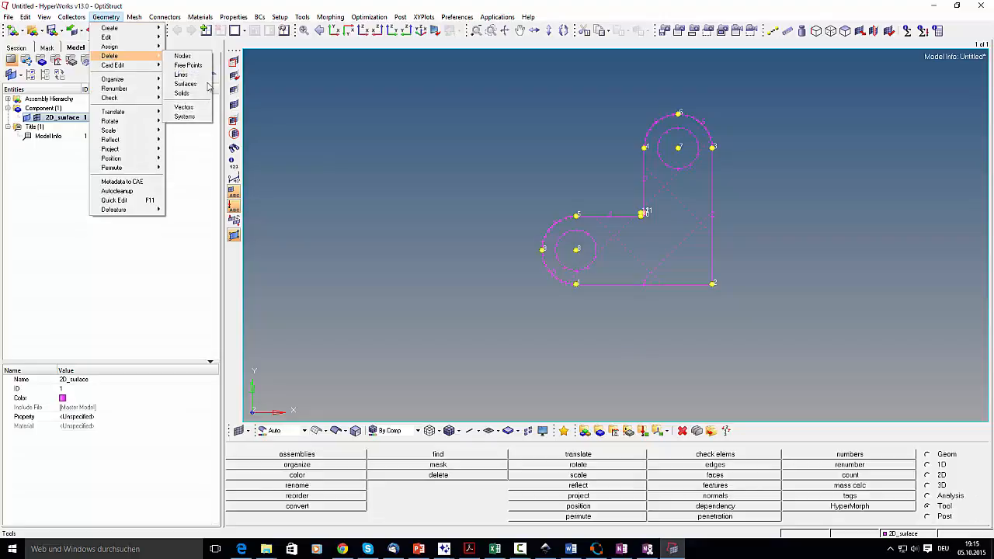
pyautogui.click(183, 56)
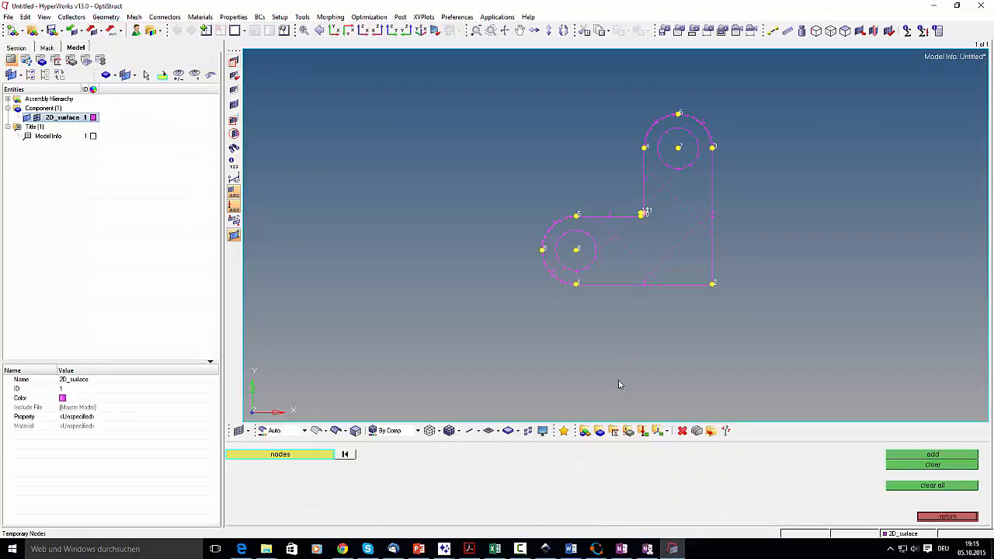
pyautogui.click(310, 459)
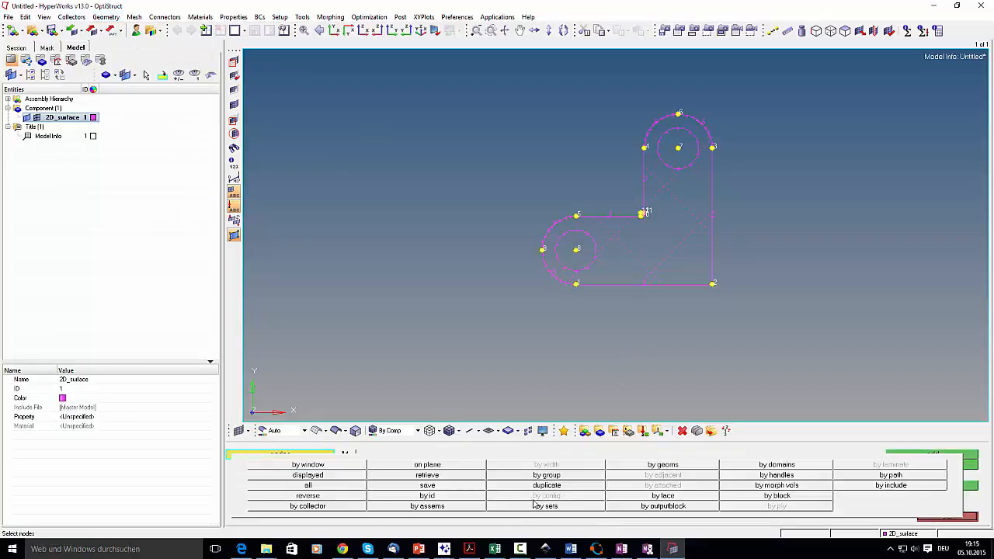
pyautogui.click(367, 490)
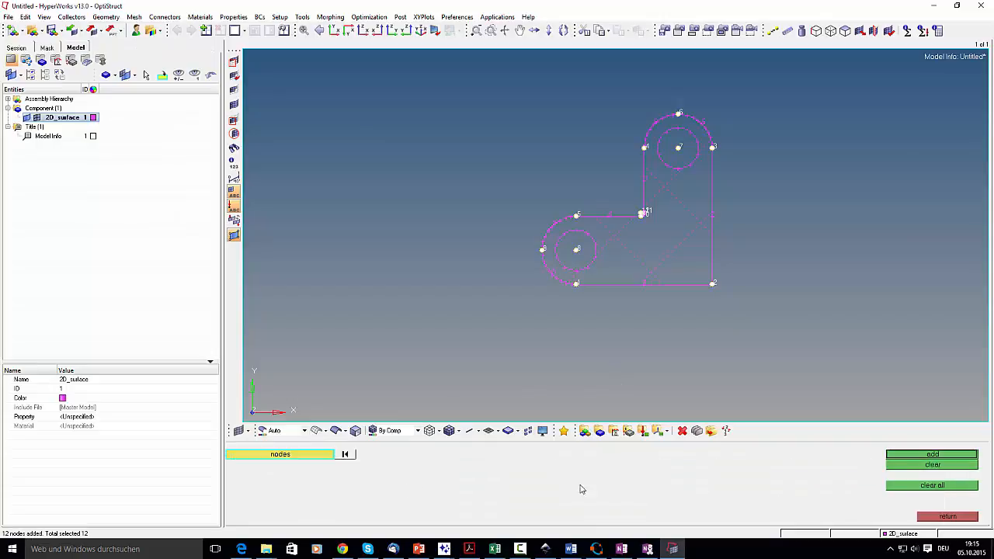
pyautogui.click(946, 487)
pyautogui.click(297, 457)
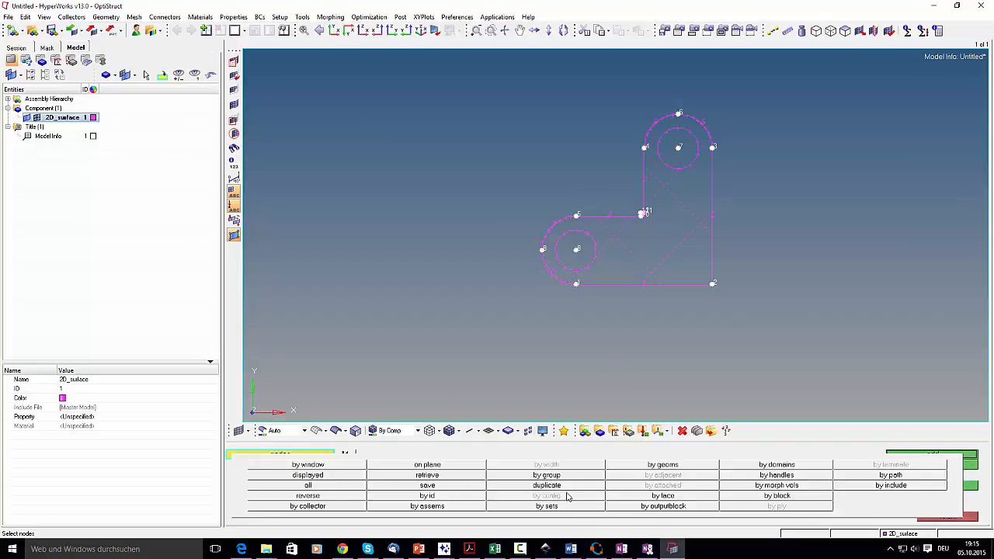
pyautogui.click(566, 494)
pyautogui.click(901, 465)
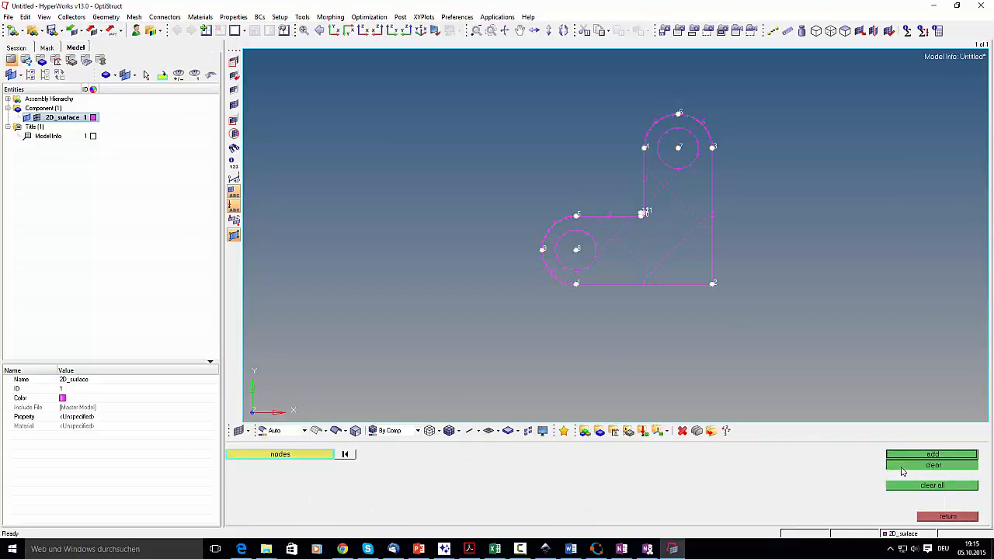
pyautogui.click(922, 517)
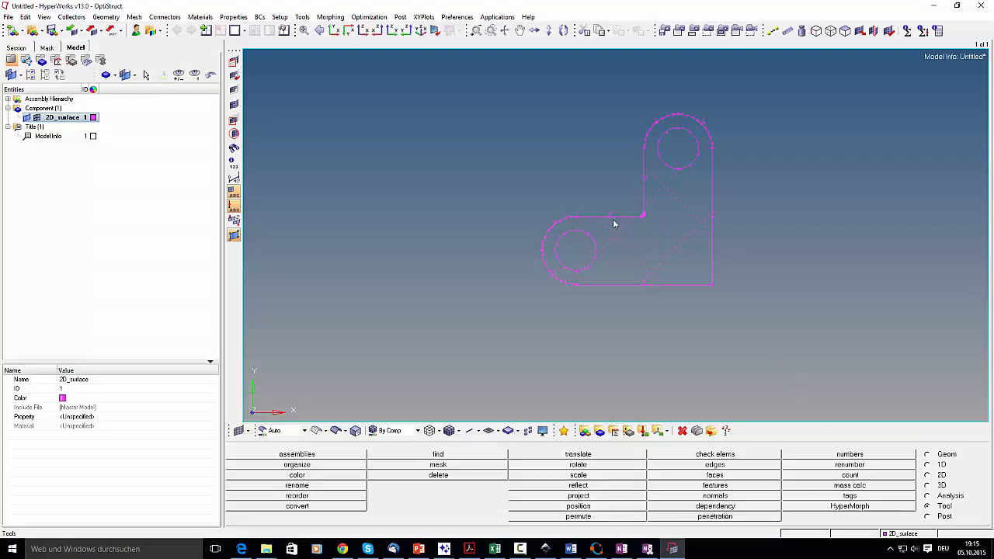
# Examine the L-shaped outline up close at the inner corner fillet, the rounded ends and the hole edges
pyautogui.keyDown('ctrl'); pyautogui.scroll(-4, 670, 236); pyautogui.keyUp('ctrl')
pyautogui.keyDown('ctrl'); pyautogui.scroll(8, 634, 224); pyautogui.keyUp('ctrl')
pyautogui.keyDown('ctrl'); pyautogui.scroll(3, 719, 222); pyautogui.keyUp('ctrl')
pyautogui.keyDown('ctrl'); pyautogui.scroll(3, 822, 227); pyautogui.keyUp('ctrl')
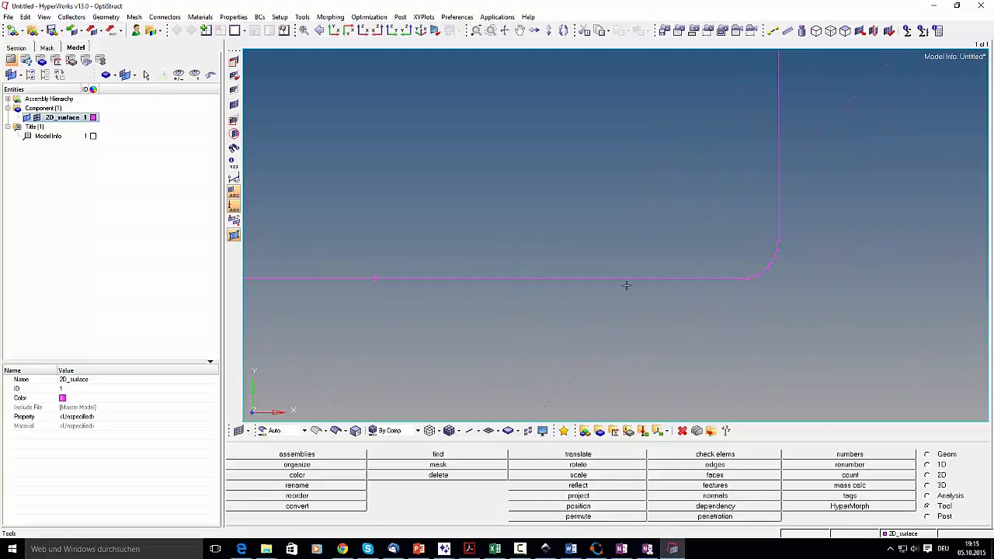
pyautogui.keyDown('ctrl'); pyautogui.scroll(-5, 472, 303); pyautogui.keyUp('ctrl')
pyautogui.keyDown('ctrl'); pyautogui.moveTo(334, 308); pyautogui.dragTo(601, 268, button='right'); pyautogui.keyUp('ctrl')
pyautogui.keyDown('ctrl'); pyautogui.scroll(6, 605, 269); pyautogui.keyUp('ctrl')
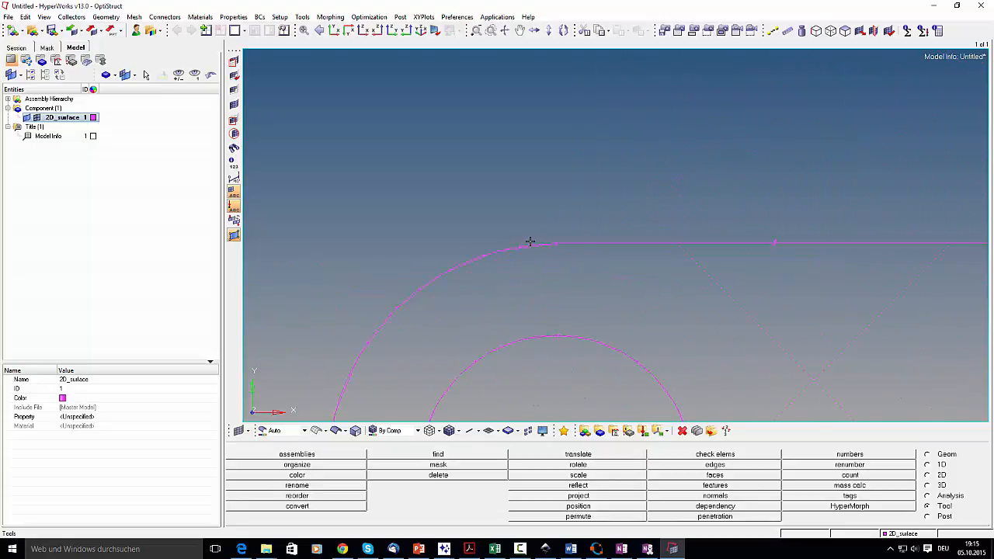
pyautogui.keyDown('ctrl'); pyautogui.scroll(-5, 608, 266); pyautogui.keyUp('ctrl')
pyautogui.keyDown('ctrl'); pyautogui.scroll(-3, 609, 266); pyautogui.keyUp('ctrl')
pyautogui.keyDown('ctrl'); pyautogui.scroll(6, 548, 204); pyautogui.keyUp('ctrl')
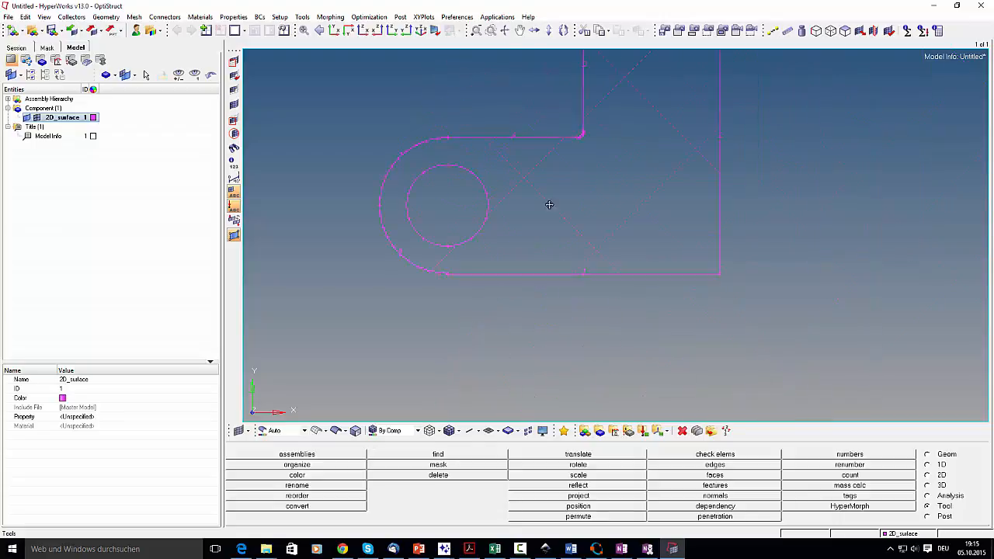
pyautogui.keyDown('ctrl'); pyautogui.scroll(-5, 490, 271); pyautogui.keyUp('ctrl')
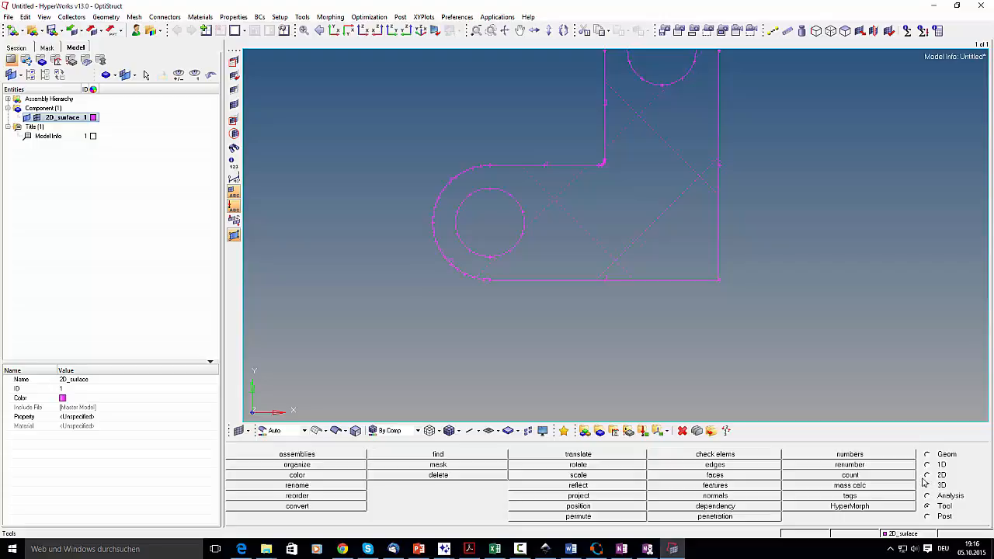
# Display the L-shaped geometry as shaded surfaces and inspect both arms and their holes
pyautogui.click(340, 433)
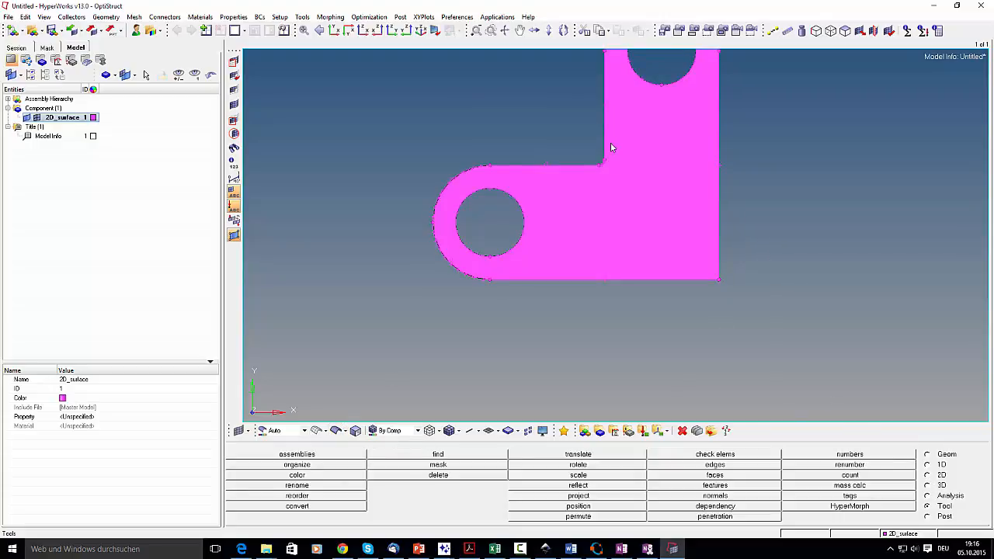
pyautogui.moveTo(539, 163)
pyautogui.keyDown('ctrl'); pyautogui.mouseDown(button='right')
pyautogui.moveTo(625, 262)
pyautogui.moveTo(691, 256)
pyautogui.moveTo(643, 138)
pyautogui.mouseUp(button='right'); pyautogui.keyUp('ctrl')
pyautogui.keyDown('ctrl'); pyautogui.scroll(2, 609, 264); pyautogui.keyUp('ctrl')
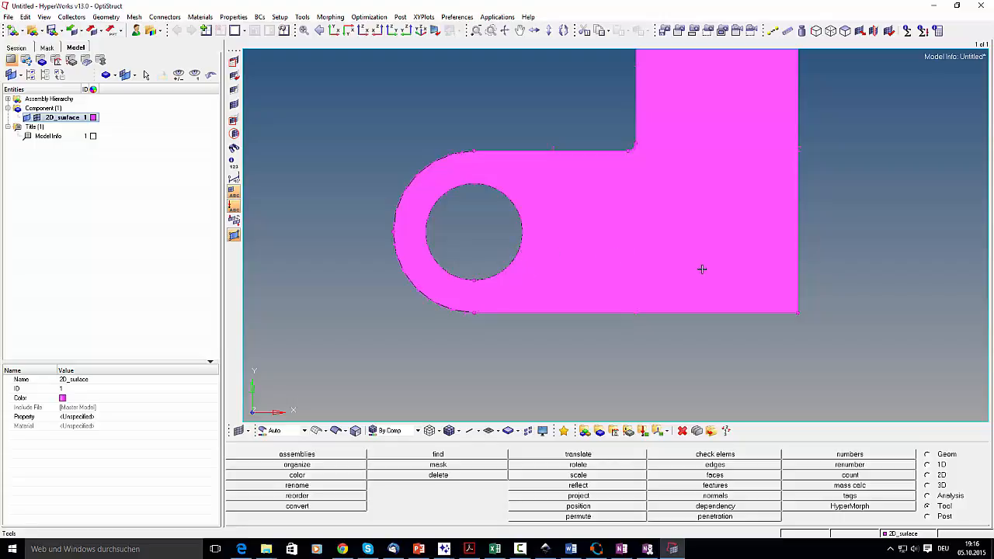
pyautogui.keyDown('ctrl'); pyautogui.moveTo(651, 259); pyautogui.dragTo(555, 389, button='right'); pyautogui.keyUp('ctrl')
pyautogui.keyDown('ctrl'); pyautogui.moveTo(687, 98); pyautogui.dragTo(681, 204, button='right'); pyautogui.keyUp('ctrl')
pyautogui.keyDown('ctrl'); pyautogui.scroll(-2, 666, 174); pyautogui.keyUp('ctrl')
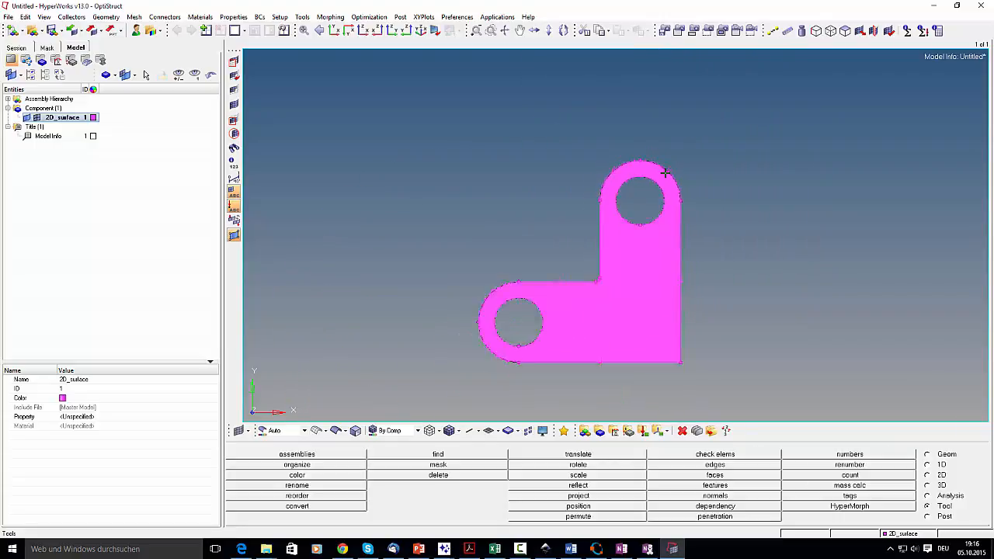
pyautogui.keyDown('ctrl'); pyautogui.scroll(3, 668, 194); pyautogui.keyUp('ctrl')
pyautogui.keyDown('ctrl'); pyautogui.moveTo(725, 246); pyautogui.dragTo(810, 146, button='right'); pyautogui.keyUp('ctrl')
pyautogui.keyDown('ctrl'); pyautogui.scroll(-1, 810, 146); pyautogui.keyUp('ctrl')
pyautogui.keyDown('ctrl'); pyautogui.scroll(-1, 739, 225); pyautogui.keyUp('ctrl')
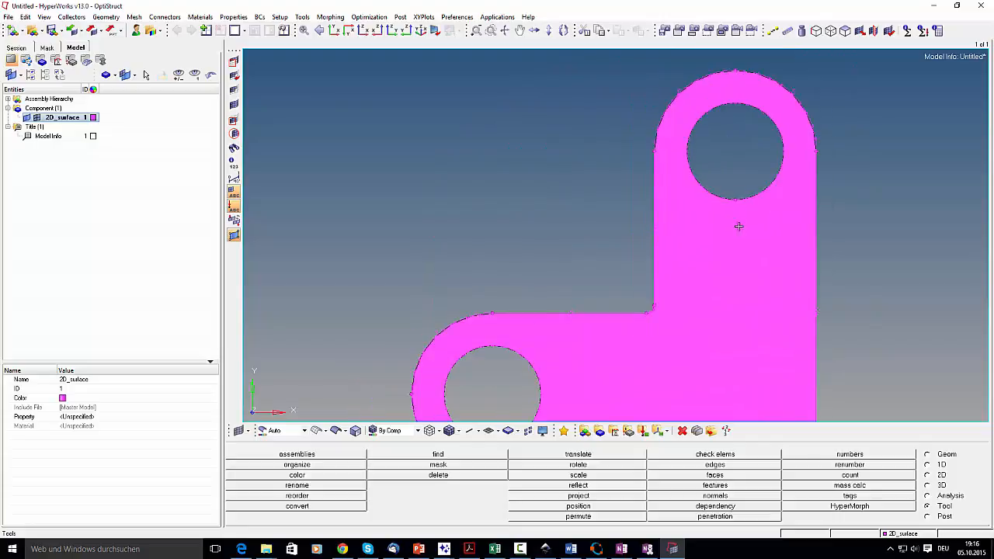
pyautogui.keyDown('ctrl'); pyautogui.scroll(-1, 739, 226); pyautogui.keyUp('ctrl')
pyautogui.keyDown('ctrl'); pyautogui.moveTo(726, 259); pyautogui.dragTo(697, 218, button='right'); pyautogui.keyUp('ctrl')
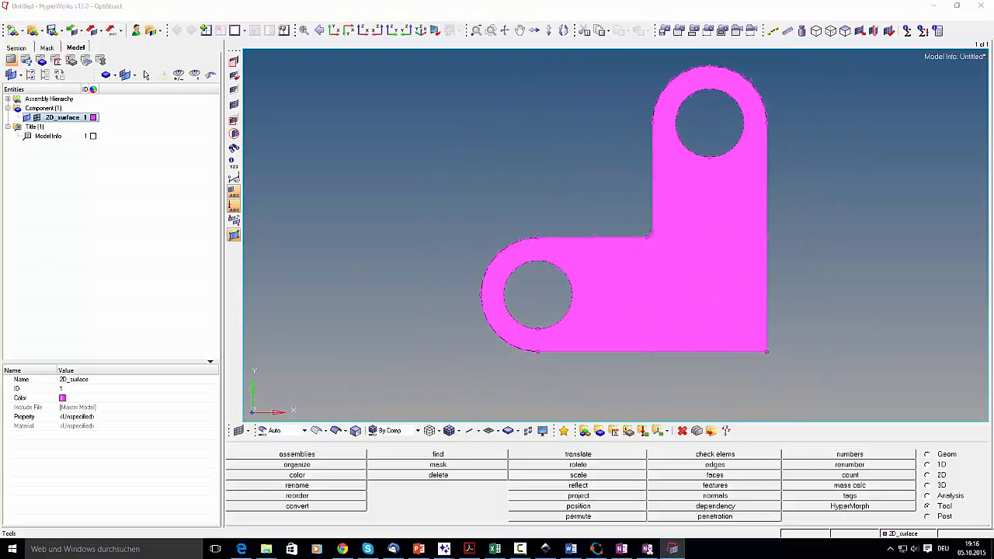
pyautogui.click(469, 549)
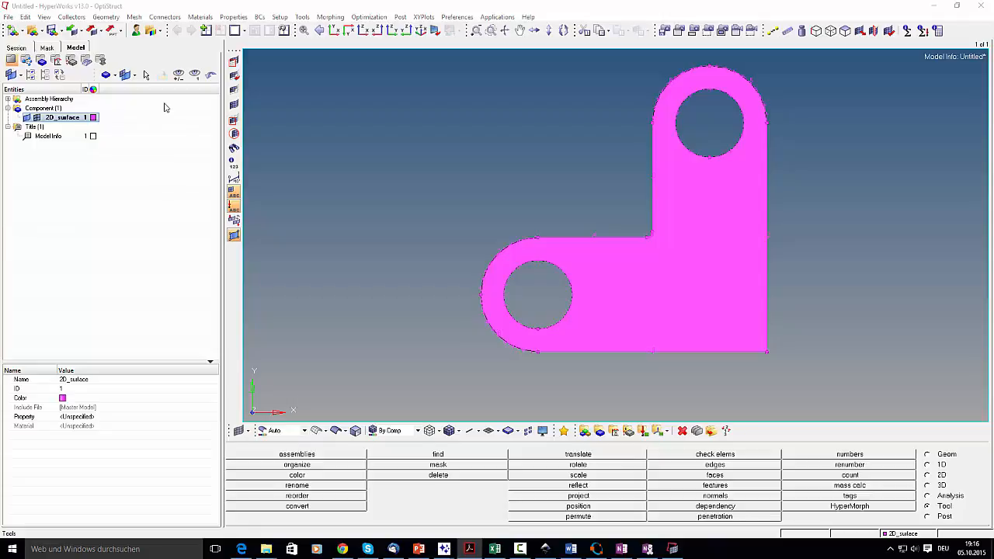
# Create a new component collector named 2D_Mesh and close its creation dialog
pyautogui.click(77, 18)
pyautogui.moveTo(94, 28)
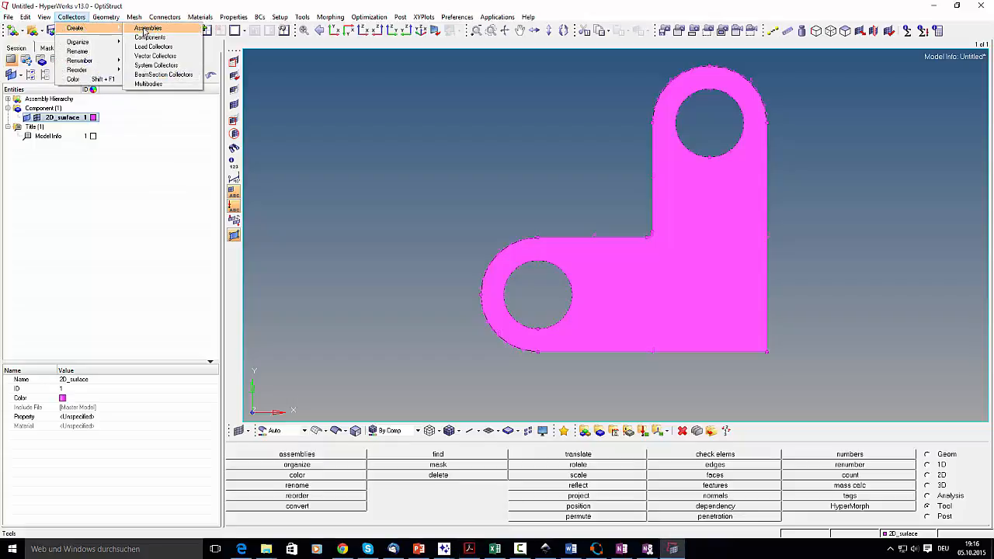
pyautogui.click(149, 37)
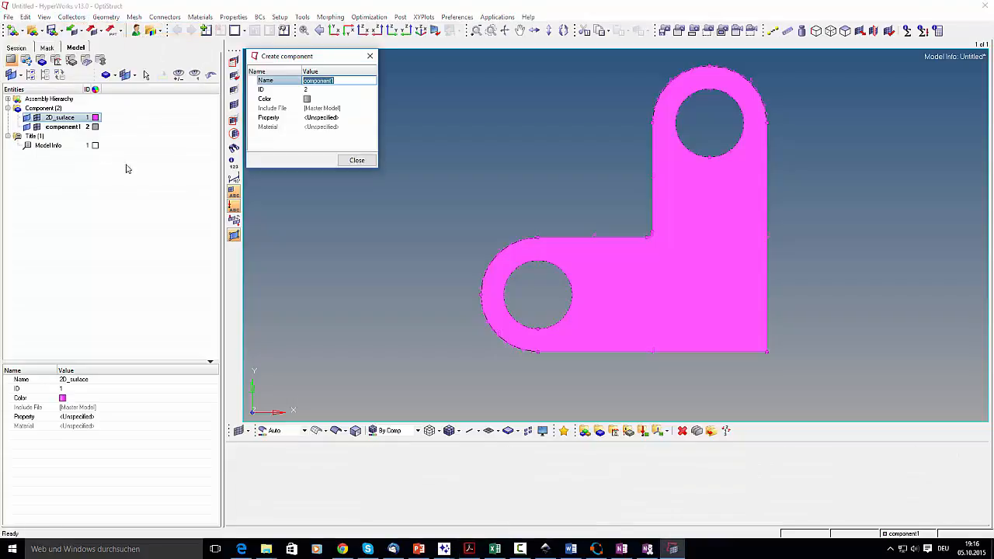
pyautogui.write('2D_Mesh')
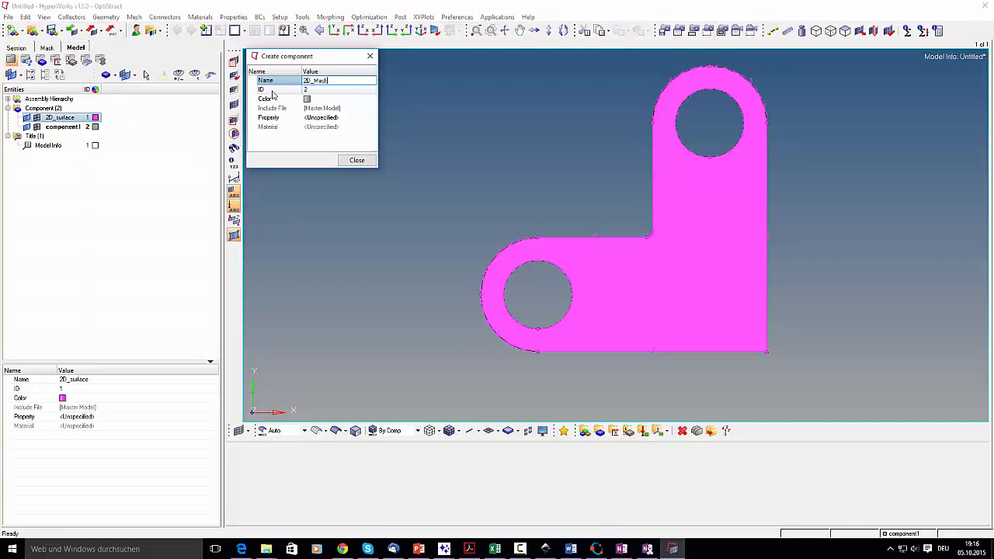
pyautogui.press('Return')
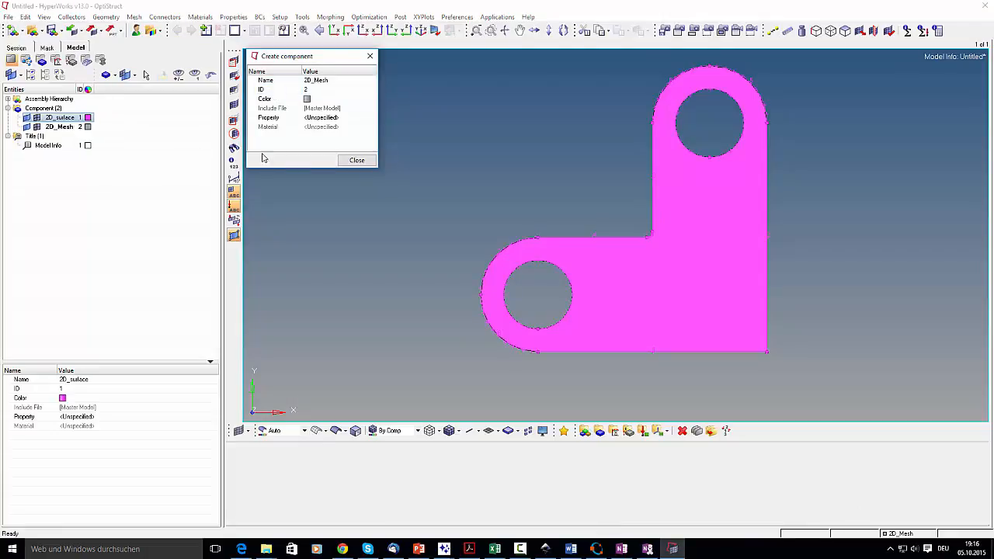
pyautogui.click(357, 160)
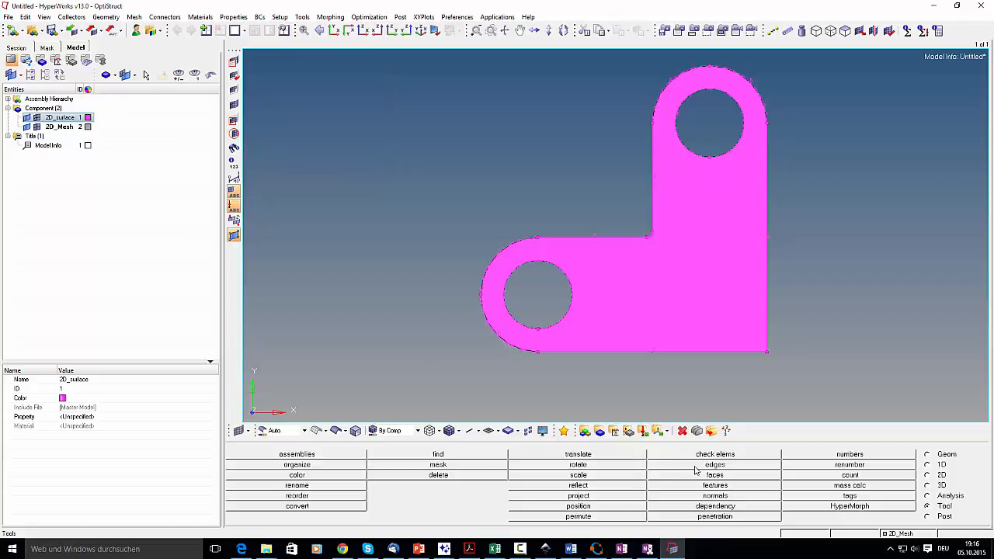
# Mesh the L-shaped surface with element size 5 and mesh type quads, then accept the mesh
pyautogui.press('F12')
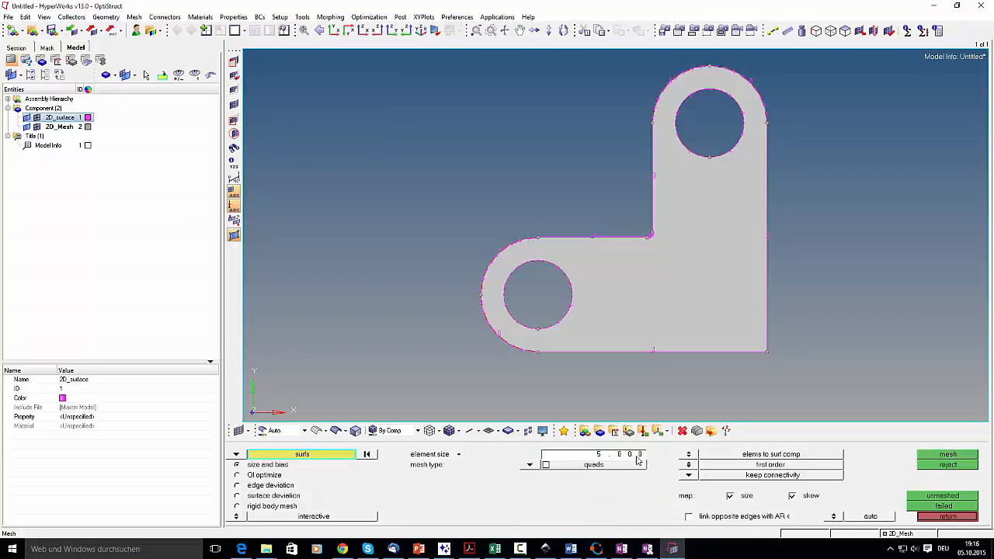
pyautogui.click(670, 327)
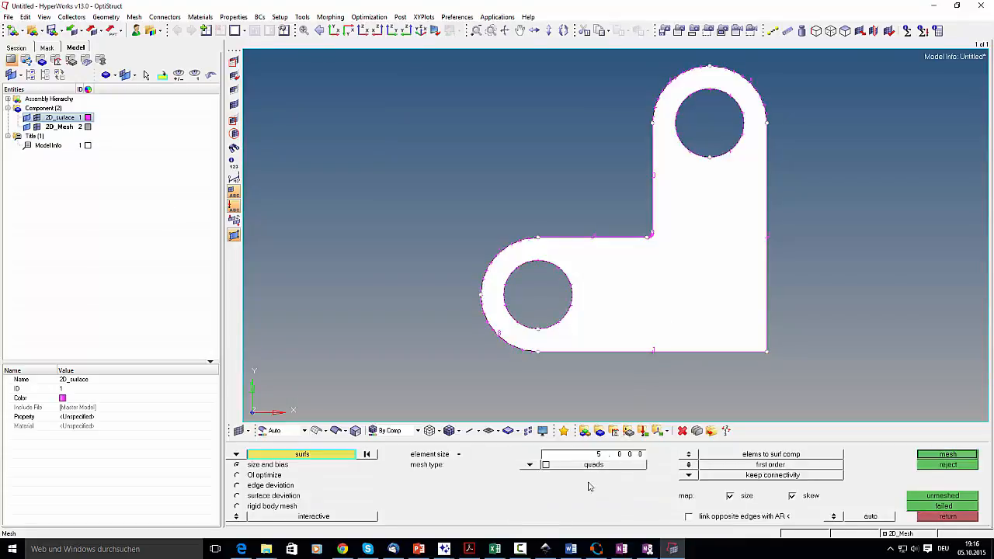
pyautogui.click(529, 464)
pyautogui.click(517, 480)
pyautogui.click(528, 465)
pyautogui.click(497, 460)
pyautogui.click(941, 454)
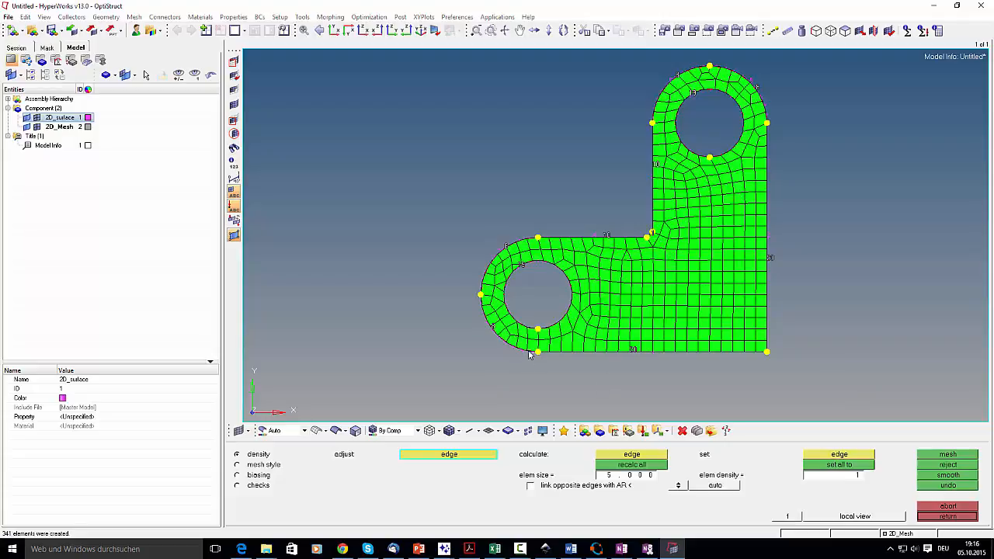
pyautogui.click(948, 517)
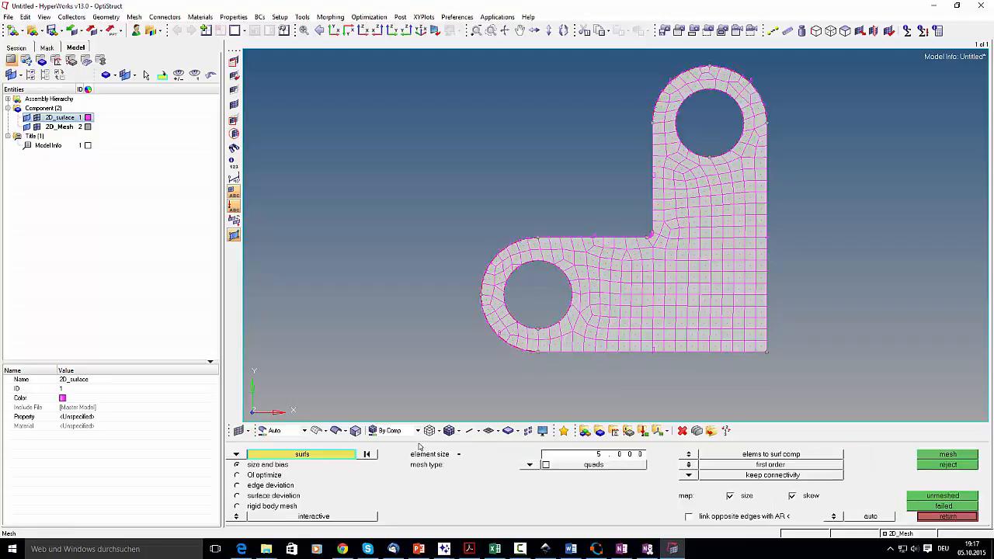
# Color the 2D_Mesh component orange and select element coloring by component
pyautogui.click(88, 127)
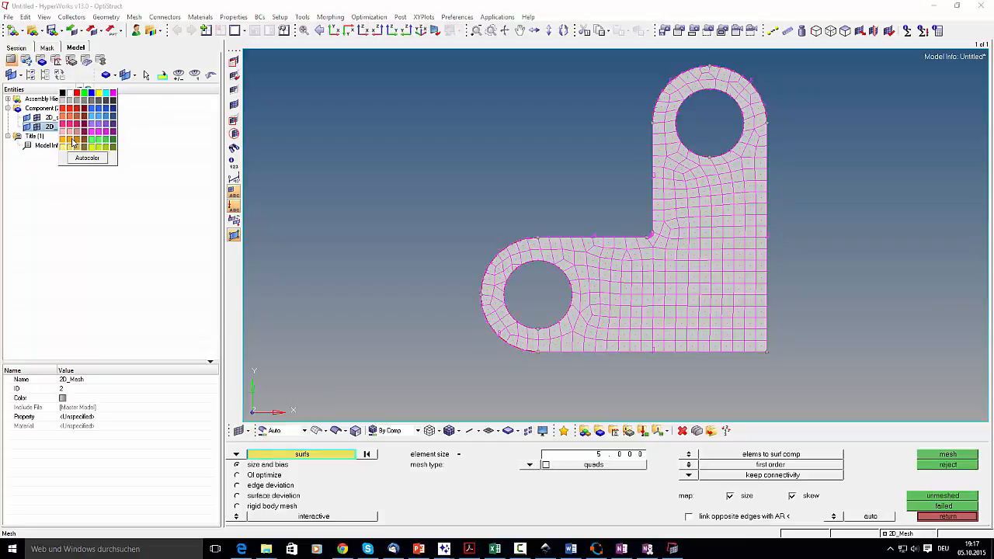
pyautogui.click(73, 142)
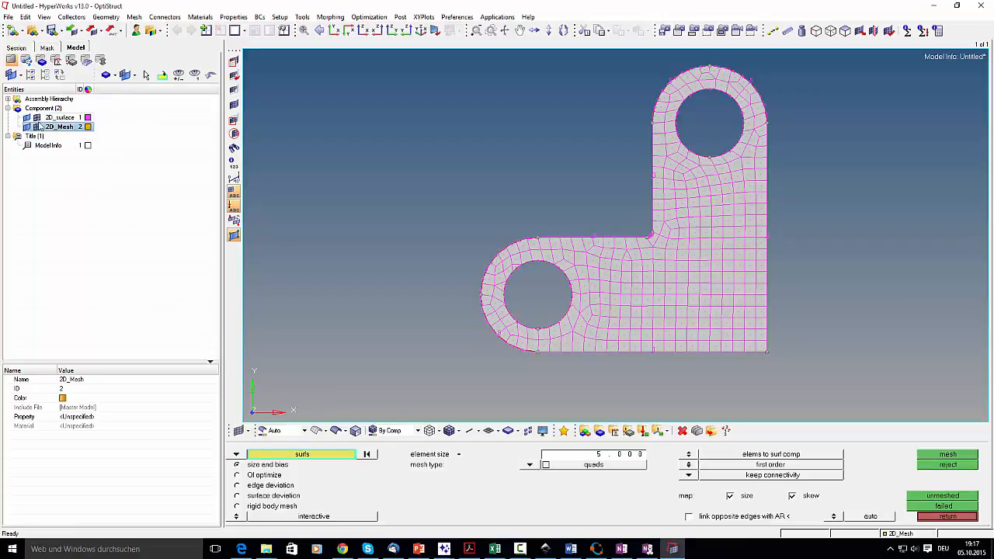
pyautogui.click(418, 431)
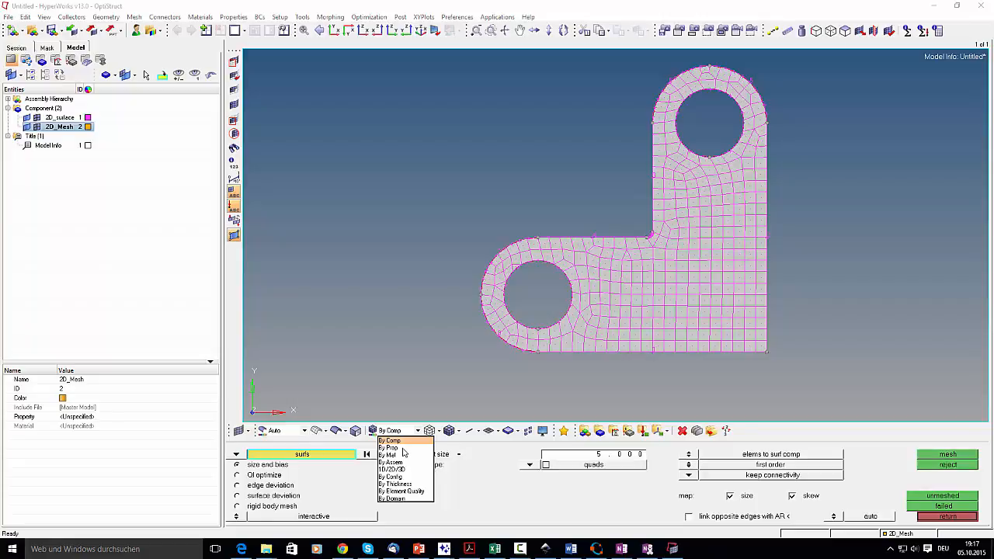
pyautogui.click(403, 442)
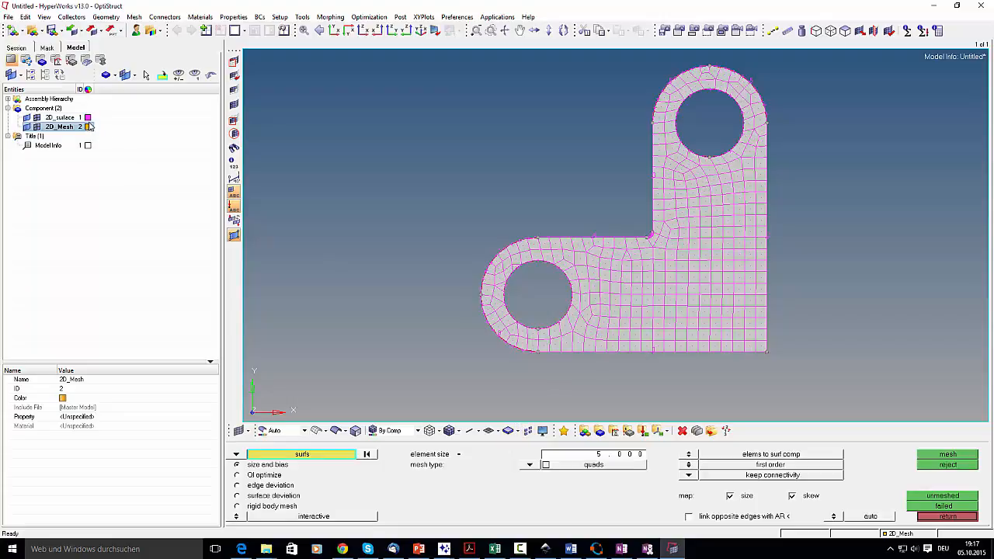
# Set the color of the 2D_Mesh component to green
pyautogui.click(88, 128)
pyautogui.click(98, 141)
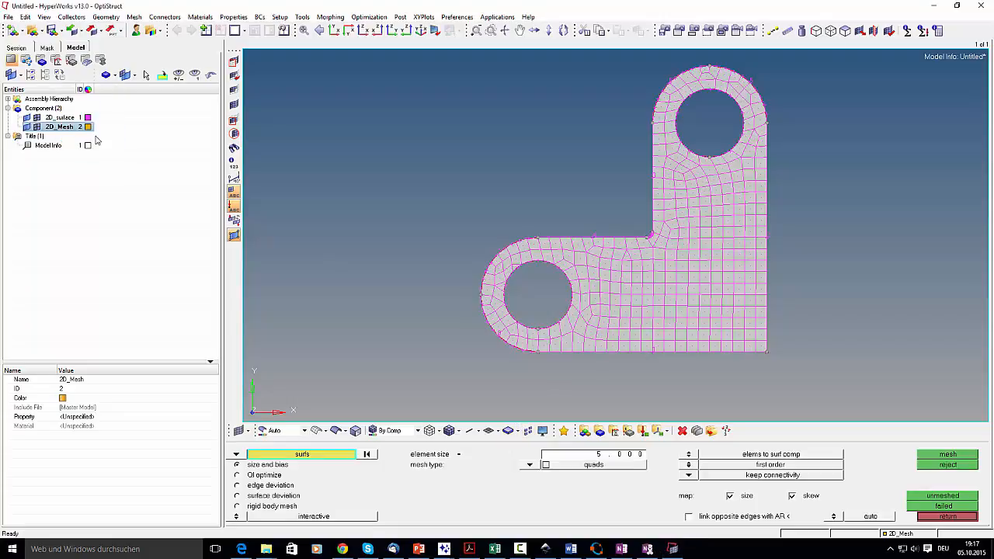
pyautogui.click(170, 221)
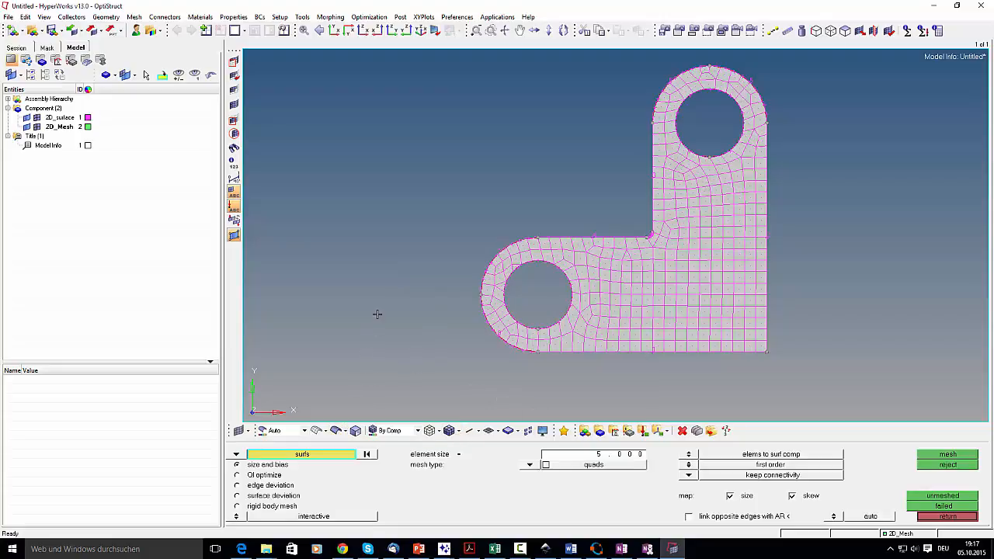
# Toggle the element display of the 2D_surface component to check which component holds the mesh, and leave the mesh command
pyautogui.keyDown('ctrl'); pyautogui.moveTo(378, 313); pyautogui.dragTo(440, 305); pyautogui.keyUp('ctrl')
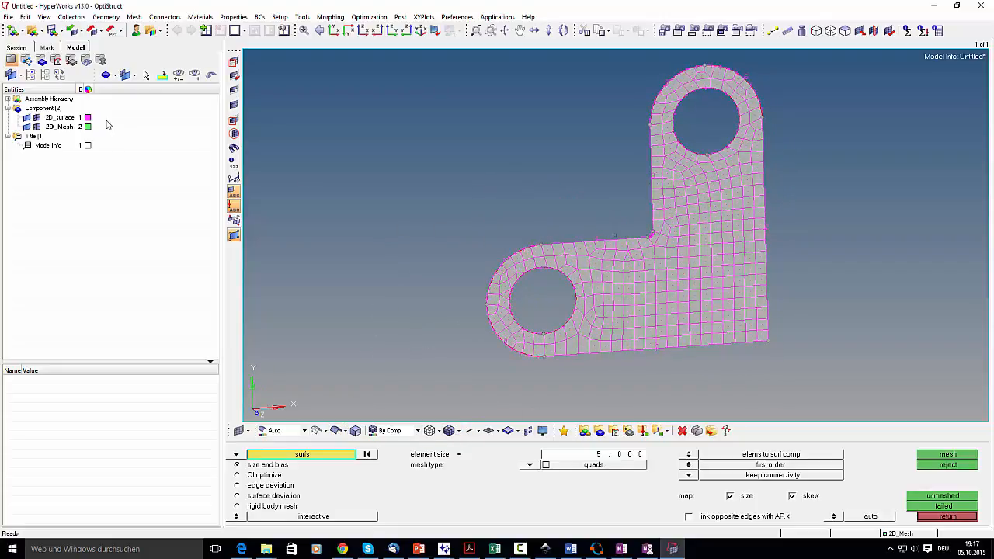
pyautogui.click(40, 119)
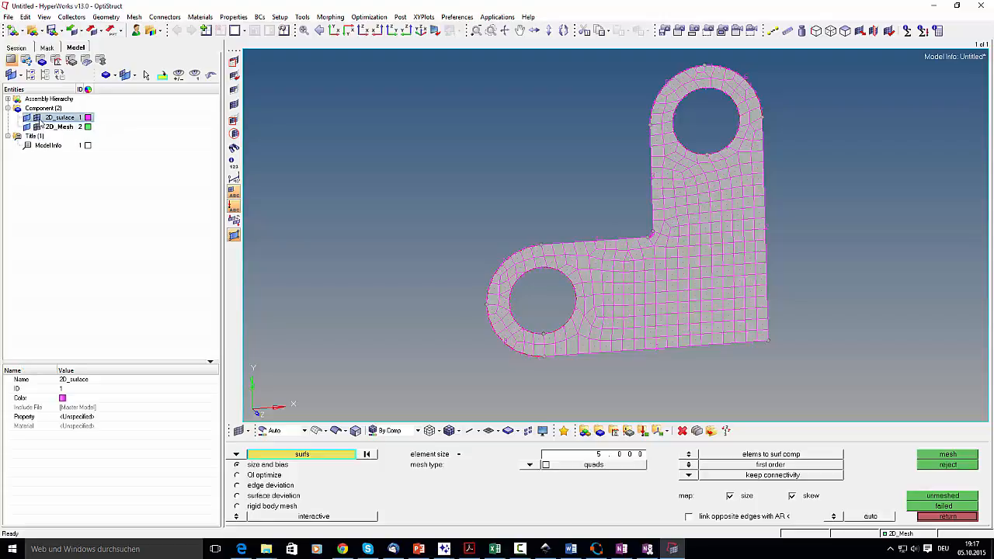
pyautogui.click(38, 119)
pyautogui.click(37, 118)
pyautogui.click(947, 516)
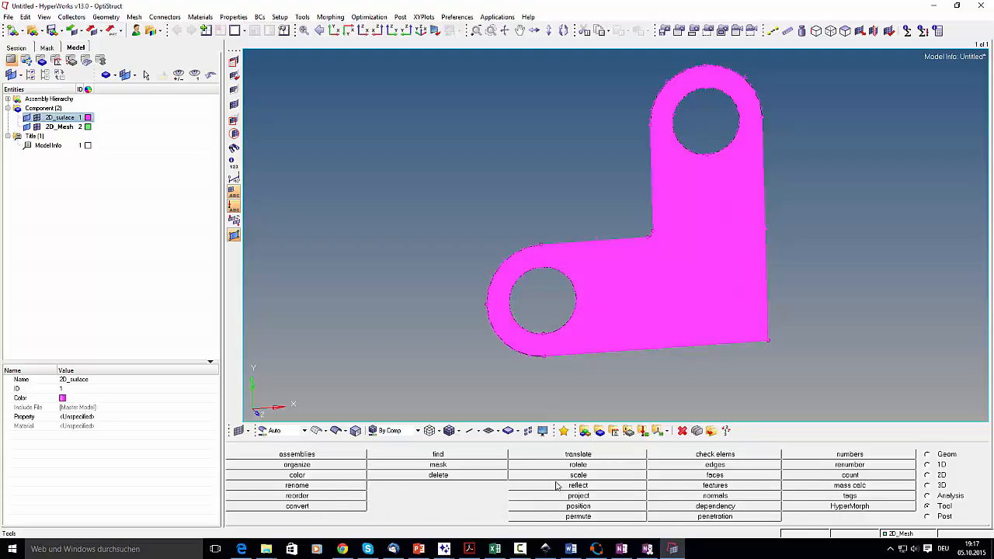
# Move all mesh elements into the 2D_Mesh component with the organize command, and leave the command
pyautogui.click(310, 465)
pyautogui.click(415, 459)
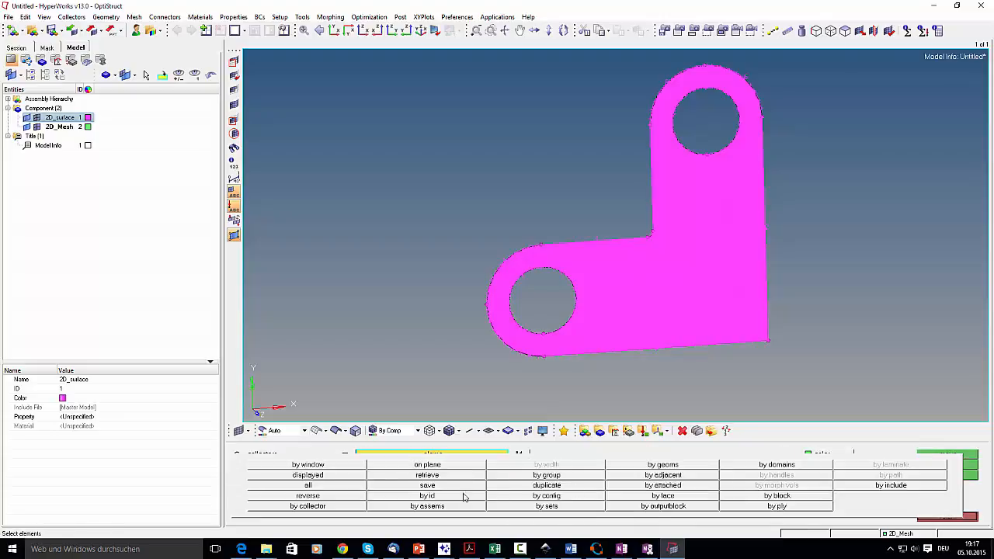
pyautogui.click(333, 489)
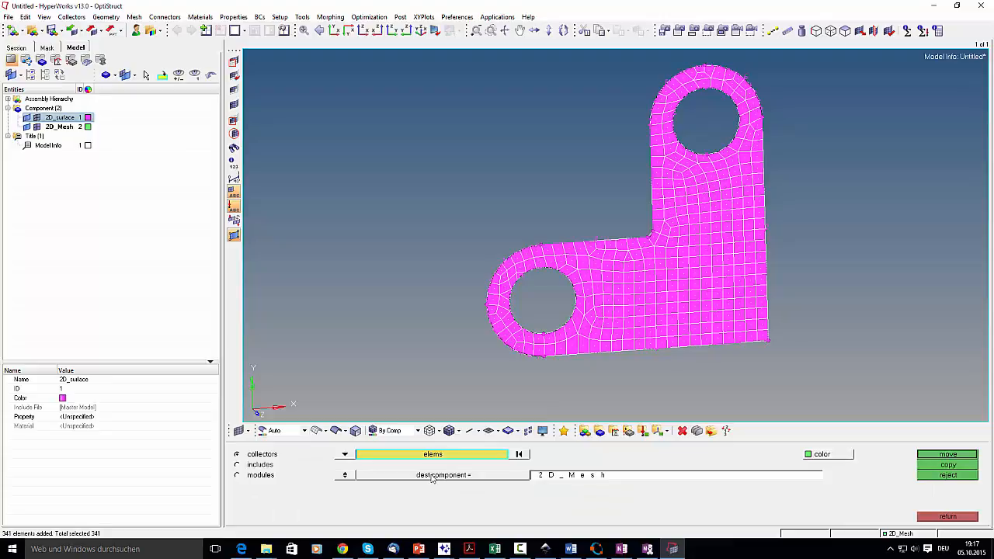
pyautogui.click(942, 454)
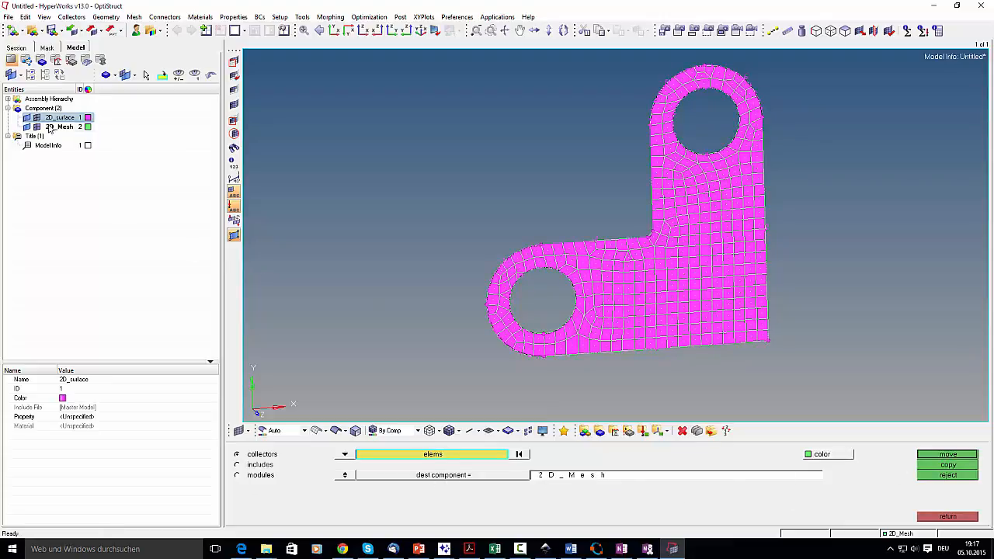
pyautogui.click(60, 126)
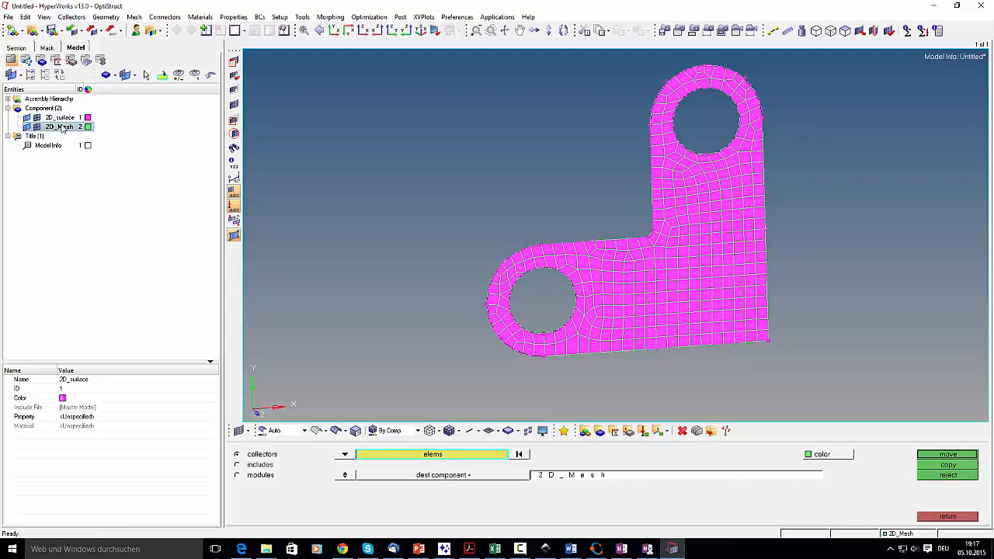
pyautogui.click(935, 516)
# Display the elements as shaded with mesh lines, keeping element coloring by component
pyautogui.click(404, 431)
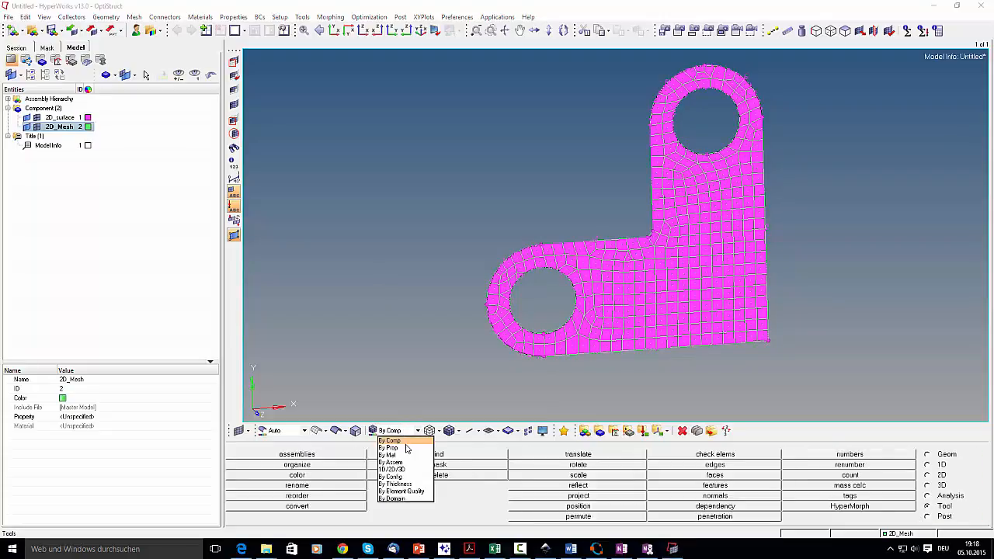
pyautogui.click(405, 431)
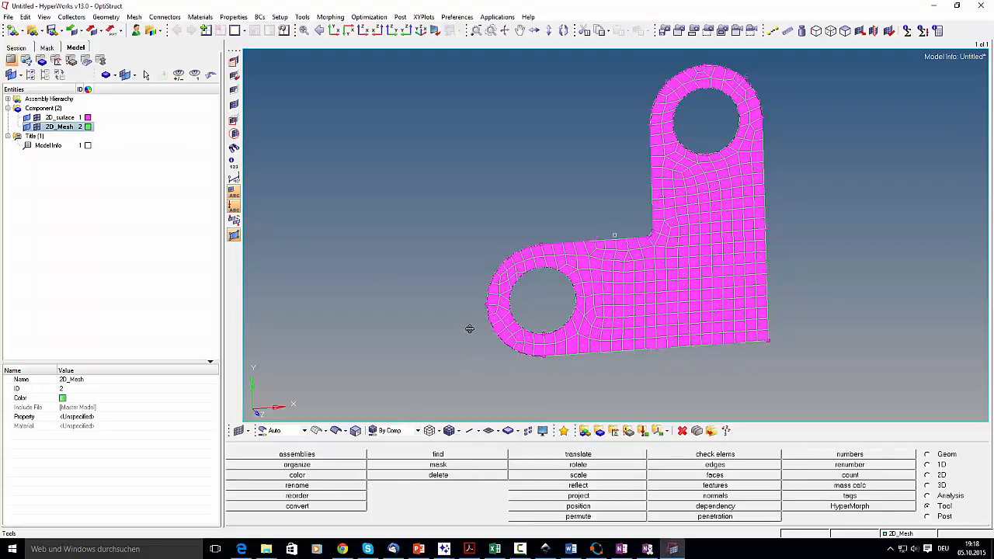
pyautogui.keyDown('ctrl'); pyautogui.moveTo(470, 328); pyautogui.dragTo(495, 318); pyautogui.keyUp('ctrl')
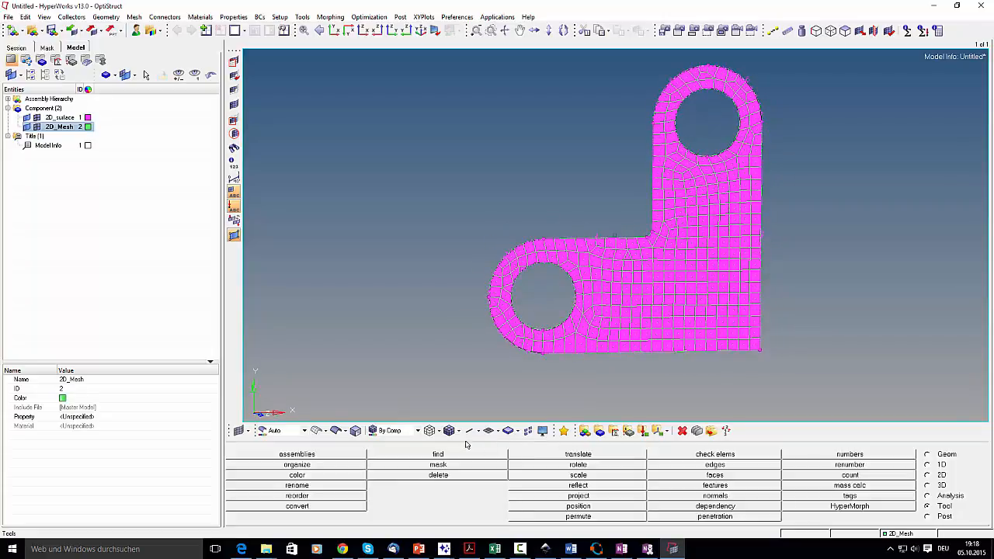
pyautogui.click(431, 431)
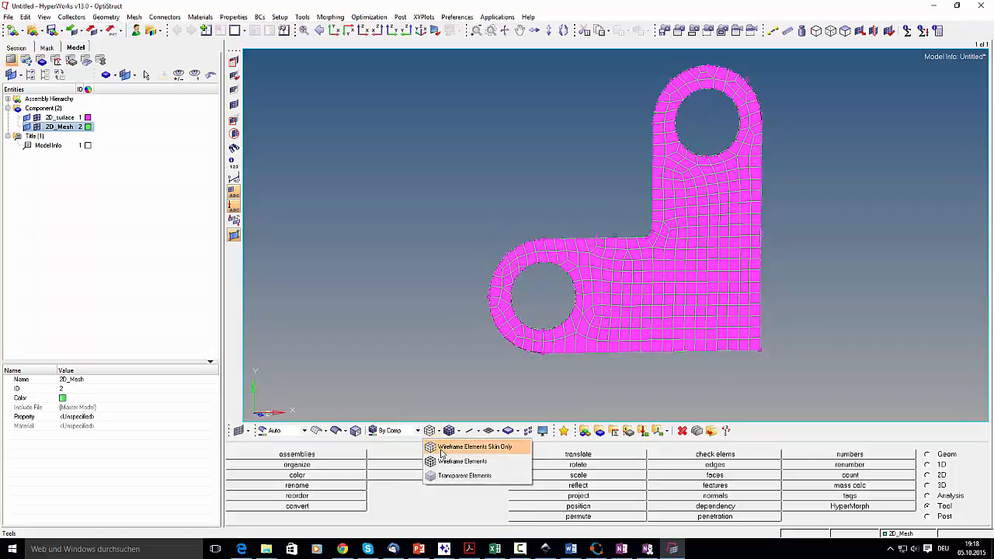
pyautogui.click(449, 431)
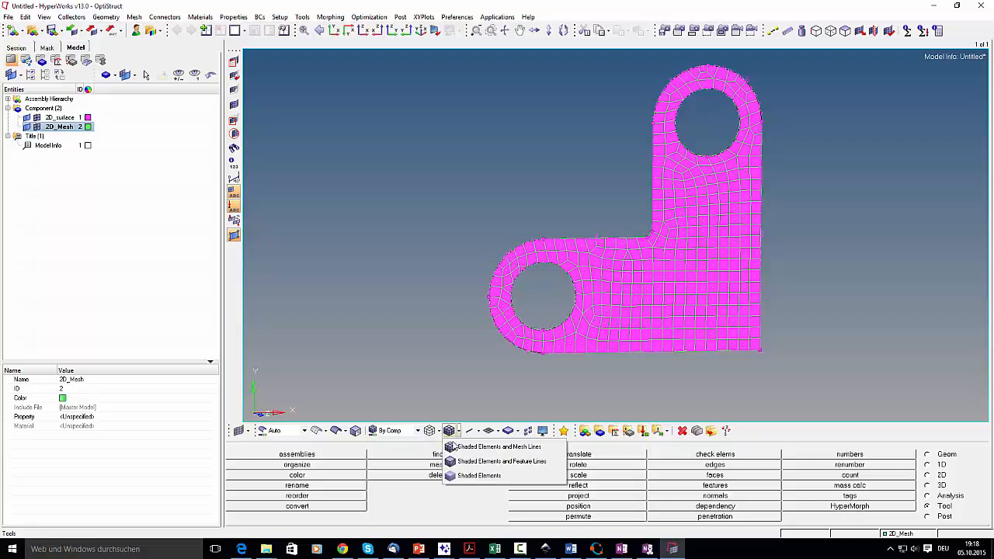
pyautogui.click(457, 461)
pyautogui.moveTo(459, 370)
pyautogui.keyDown('ctrl'); pyautogui.mouseDown()
pyautogui.moveTo(417, 309)
pyautogui.moveTo(457, 342)
pyautogui.moveTo(437, 362)
pyautogui.moveTo(410, 366)
pyautogui.mouseUp(); pyautogui.keyUp('ctrl')
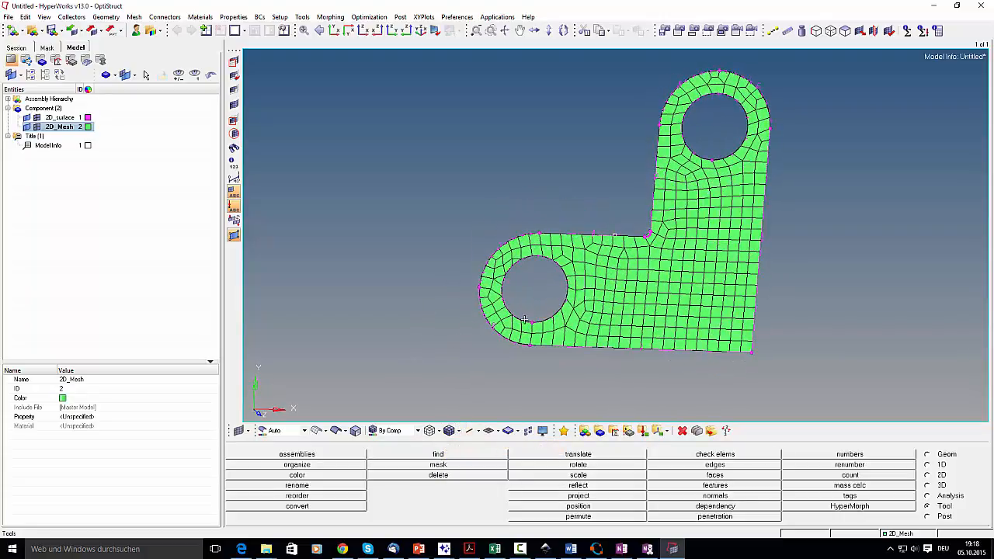
# Try magenta as the color of the 2D_Mesh component, and change it to orange
pyautogui.click(88, 127)
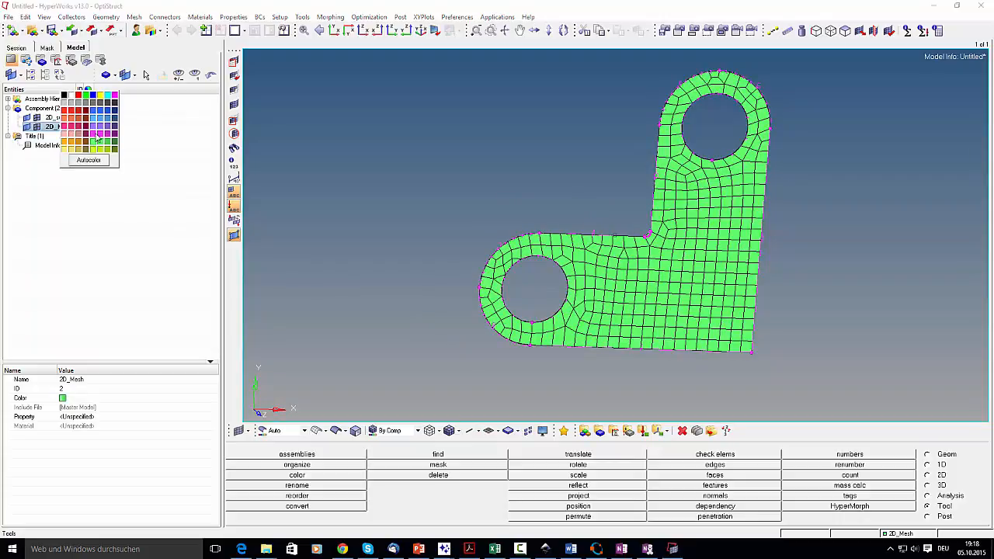
pyautogui.click(97, 136)
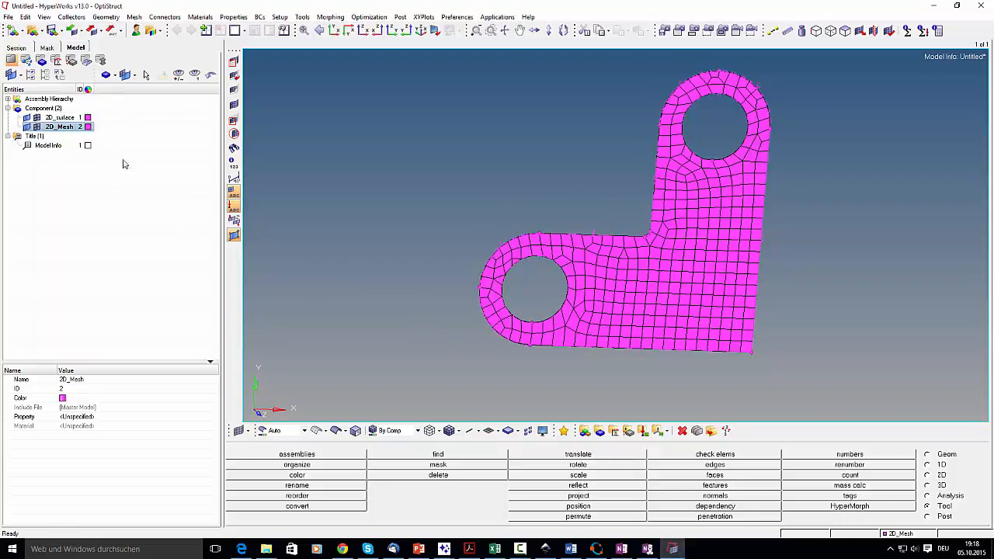
pyautogui.click(91, 129)
pyautogui.click(75, 139)
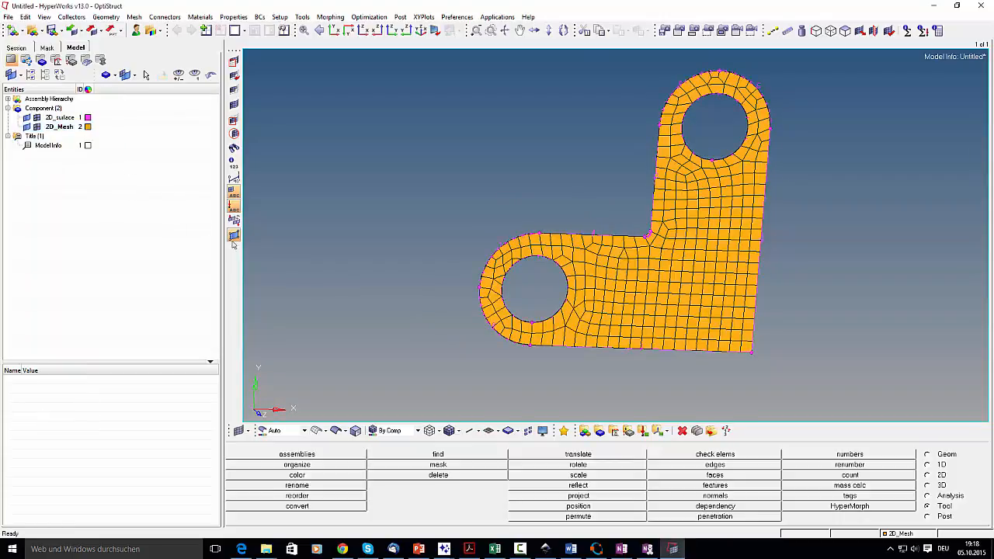
pyautogui.keyDown('ctrl'); pyautogui.moveTo(614, 380); pyautogui.dragTo(661, 321); pyautogui.keyUp('ctrl')
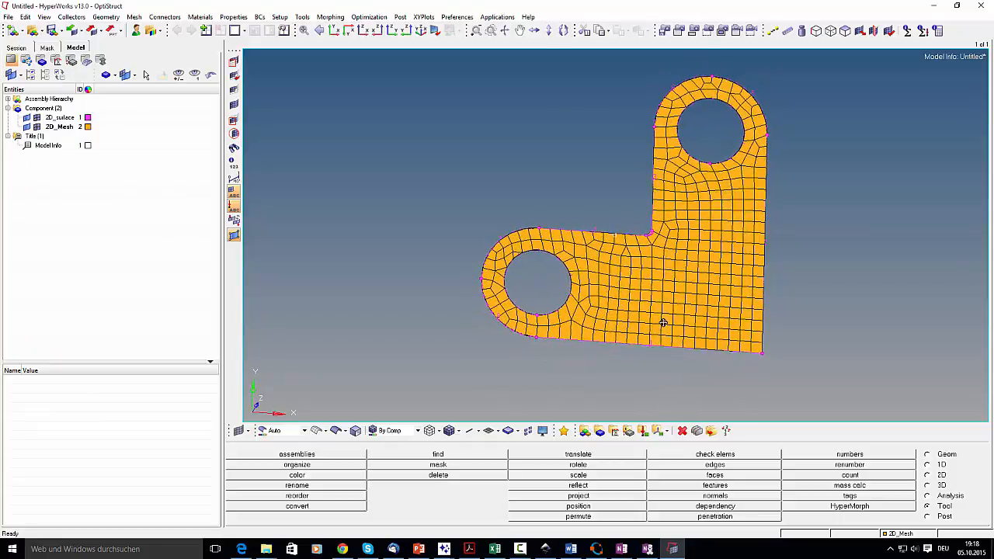
# Create a new MAT1 material named stell
pyautogui.hotkey('alt', 'Tab')
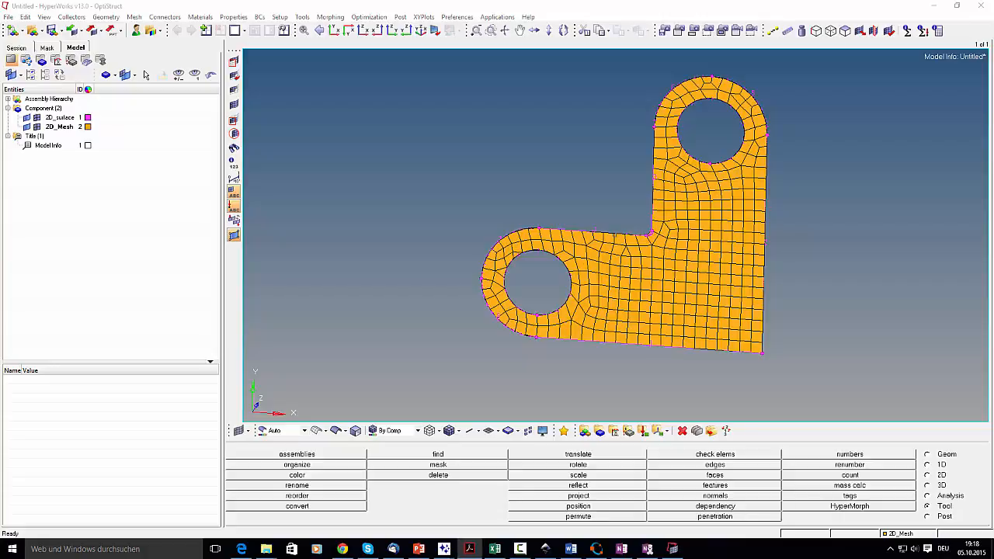
pyautogui.click(200, 17)
pyautogui.click(204, 28)
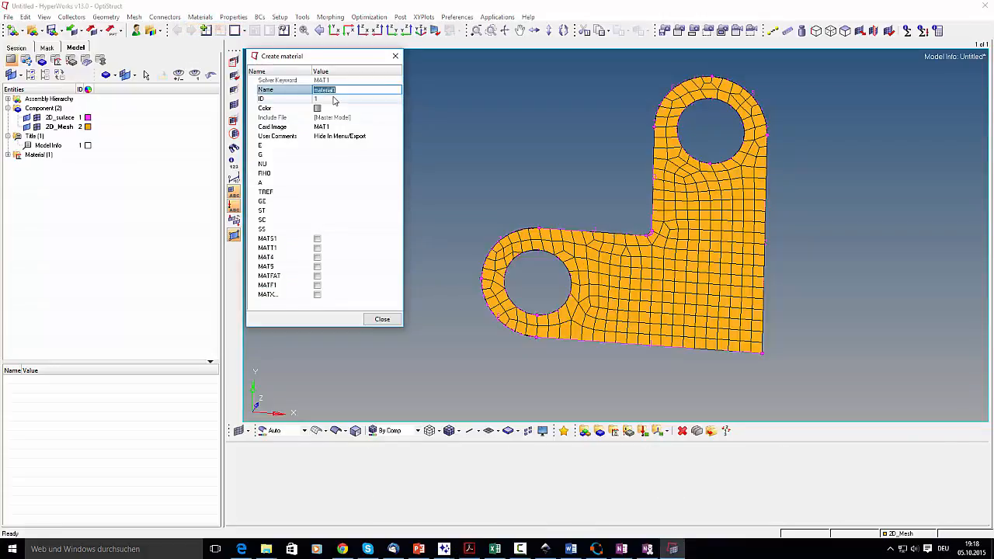
pyautogui.write('stell')
pyautogui.press('Return')
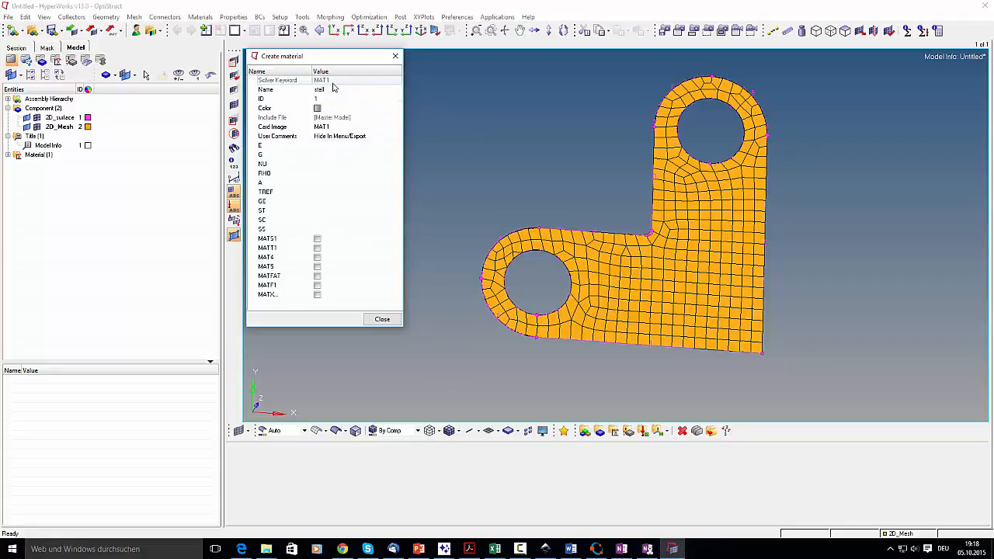
# Set the stell material's E to 210000 and NU to 0.3, and finish the material definition
pyautogui.click(322, 163)
pyautogui.write('0.3')
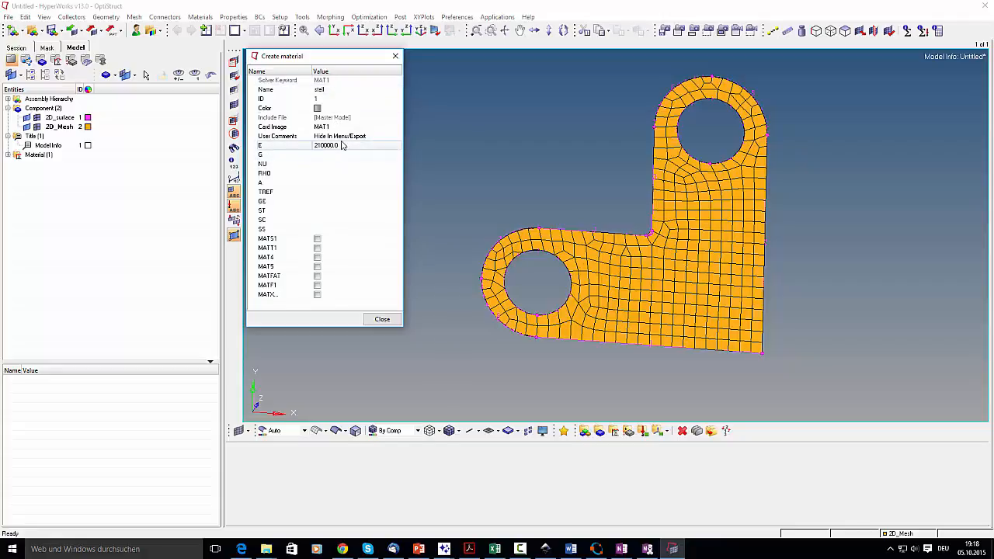
pyautogui.click(345, 145)
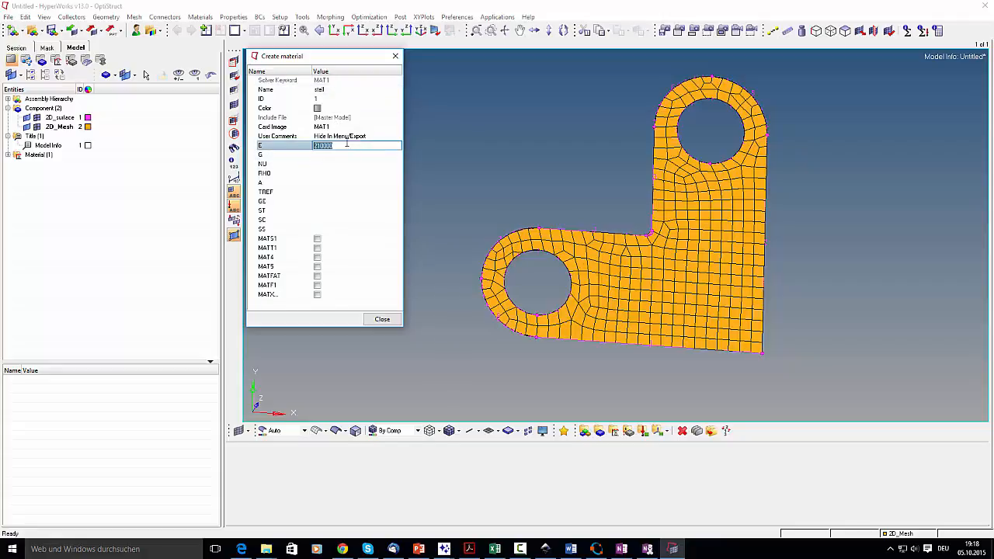
pyautogui.click(319, 163)
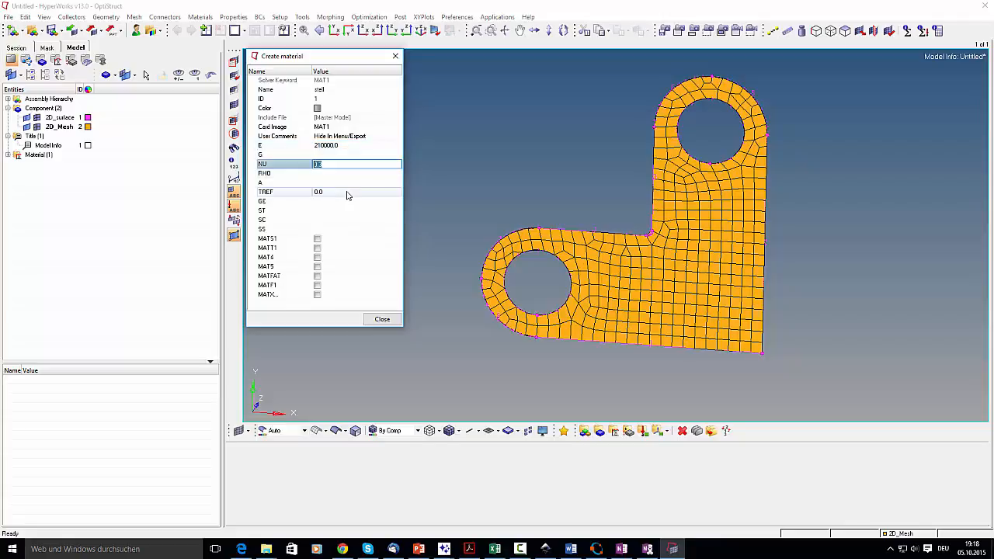
pyautogui.click(372, 319)
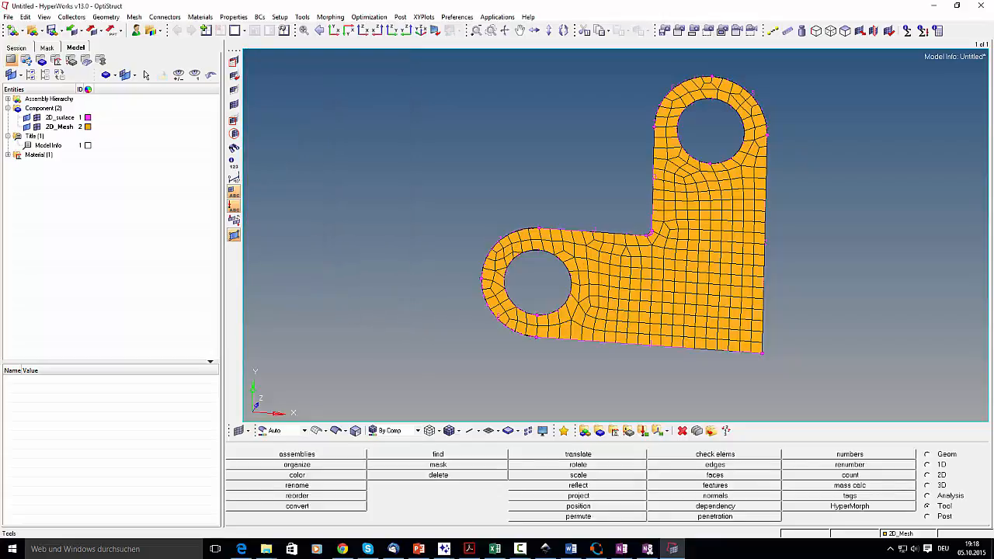
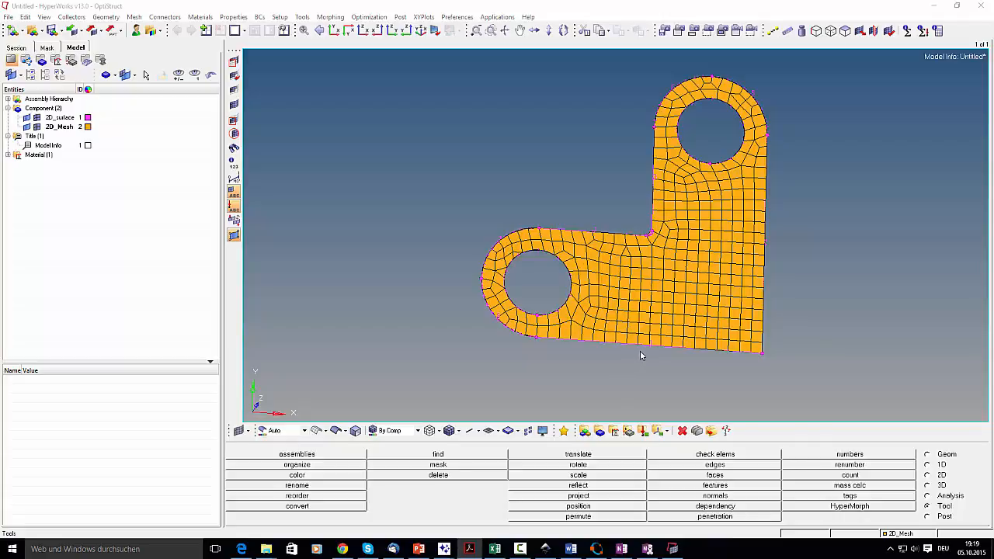
# Create a new PSHELL property named Brake-prop
pyautogui.click(231, 17)
pyautogui.moveTo(231, 28)
pyautogui.click(287, 30)
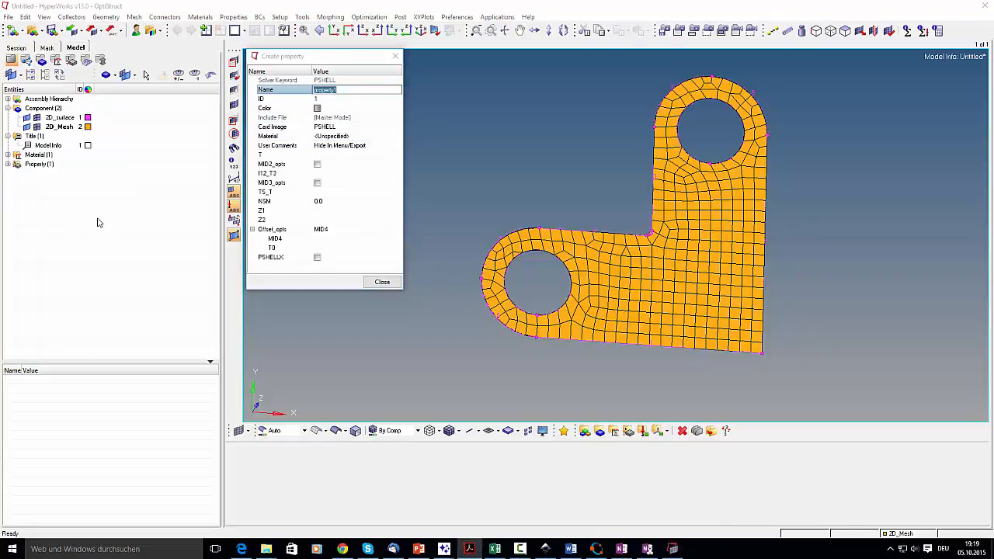
pyautogui.doubleClick(371, 89)
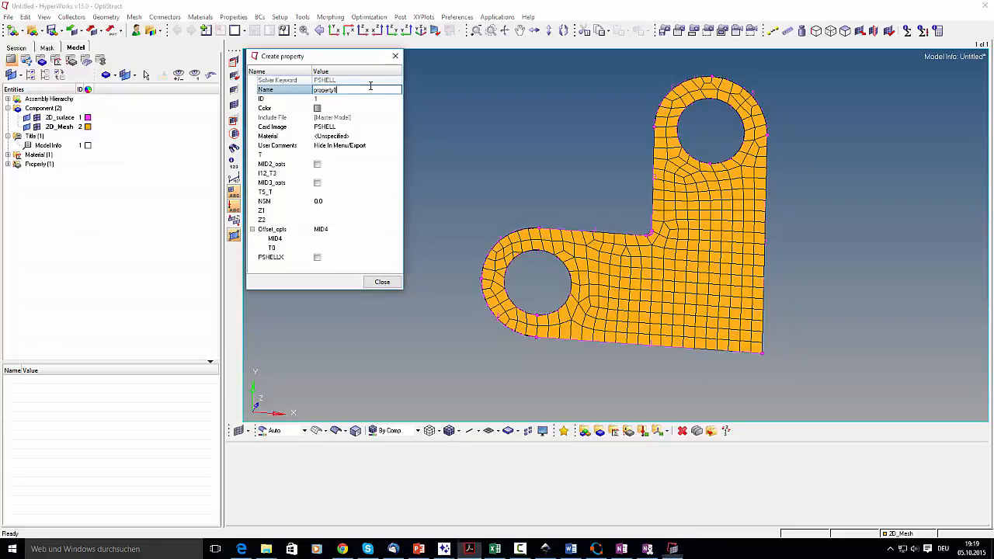
pyautogui.write('8')
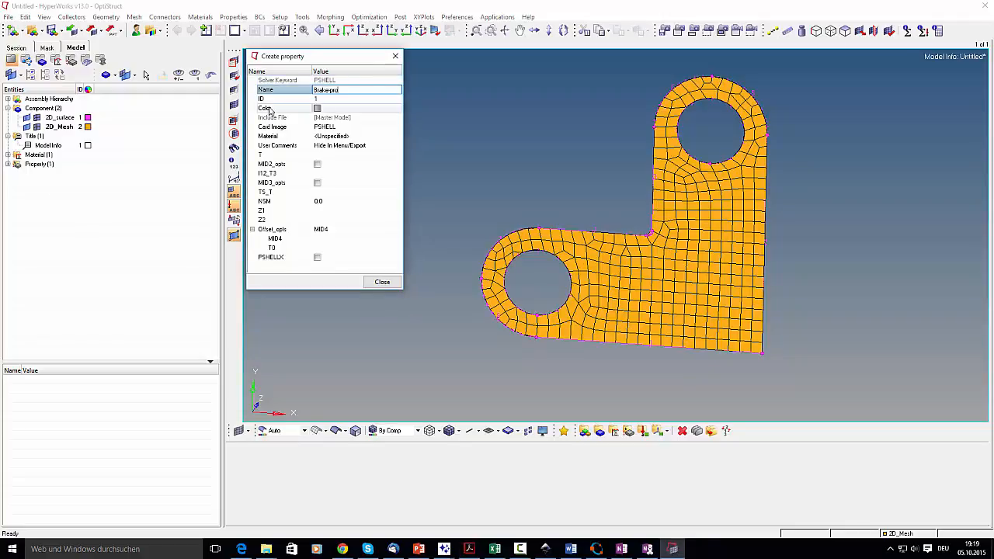
pyautogui.press('Return')
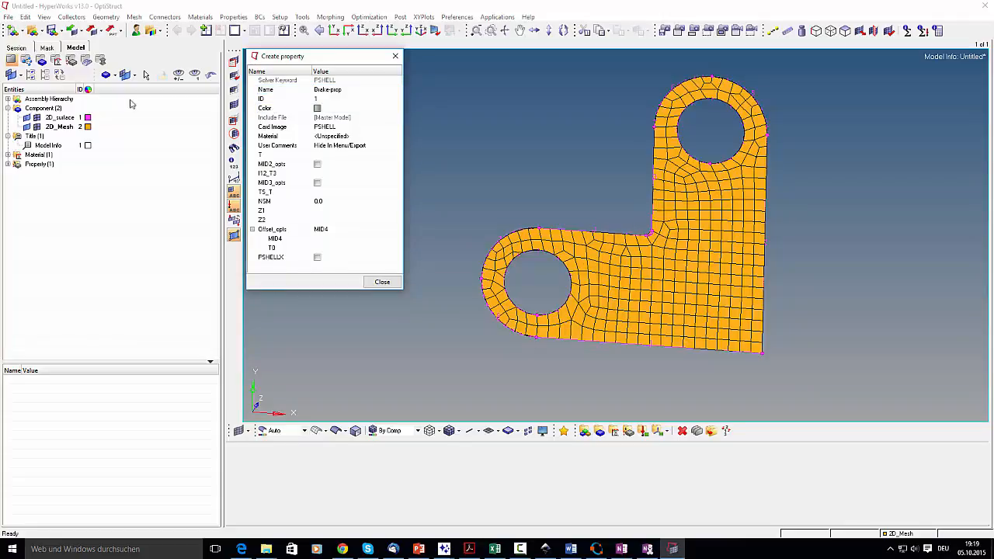
# Set the color of the Brake-prop property to green and finish creating it
pyautogui.click(328, 117)
pyautogui.click(318, 109)
pyautogui.click(318, 109)
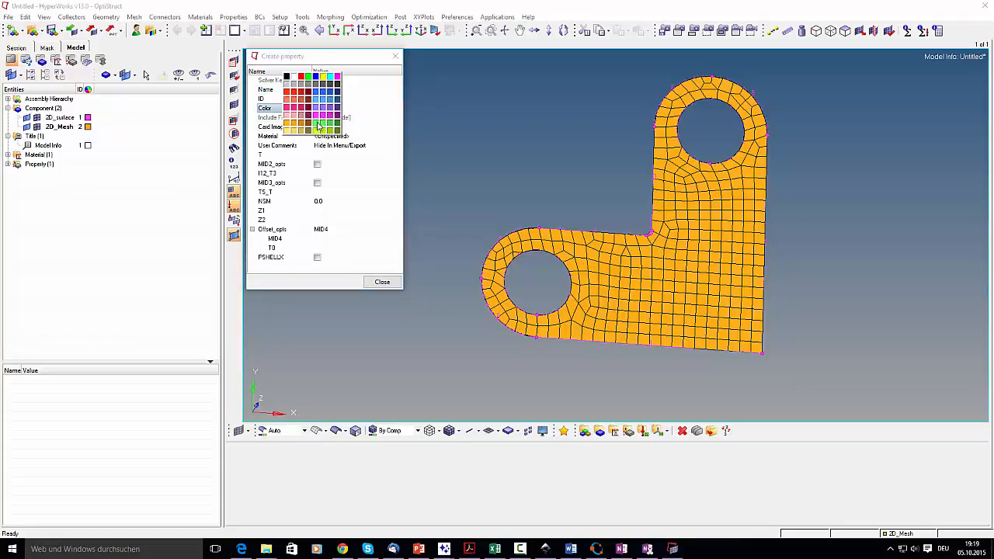
pyautogui.click(319, 124)
pyautogui.click(382, 281)
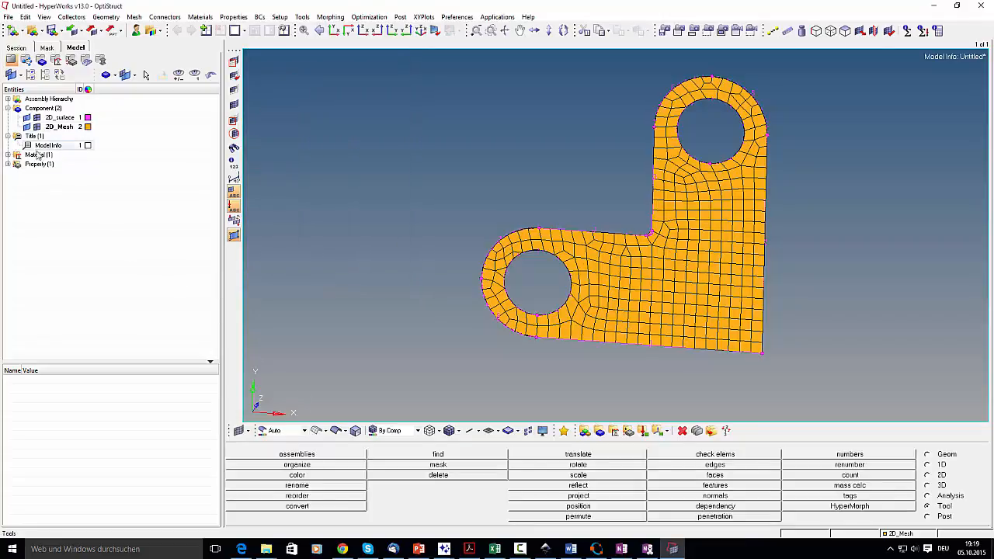
# Open the Brake-prop property for editing and set its thickness T to 5.0
pyautogui.click(12, 165)
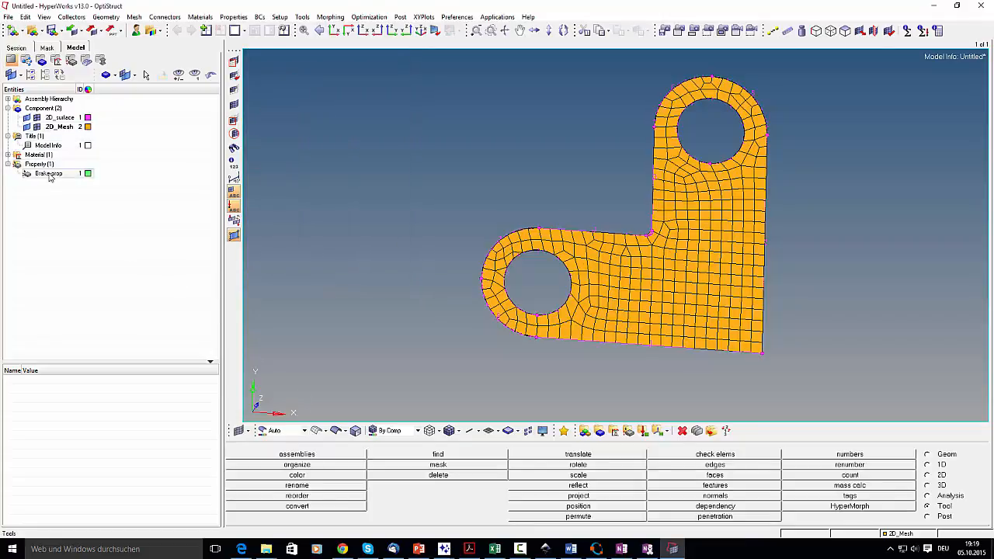
pyautogui.rightClick(50, 174)
pyautogui.click(197, 448)
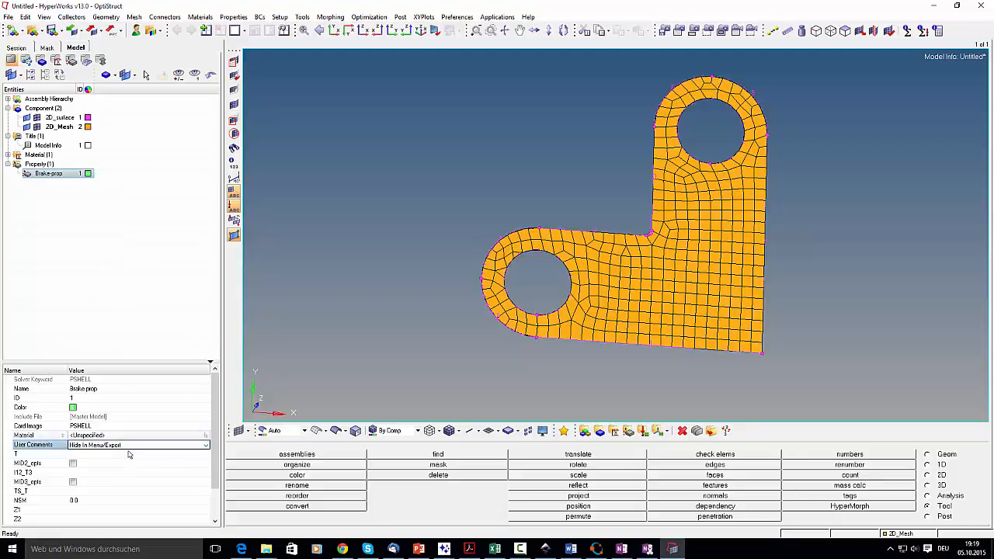
pyautogui.click(98, 457)
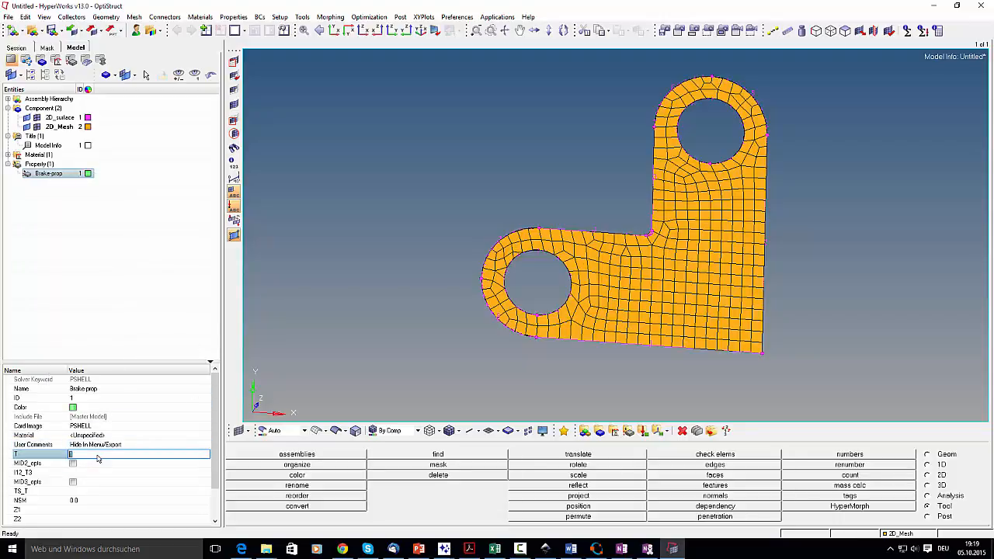
pyautogui.write('5.0')
pyautogui.press('Return')
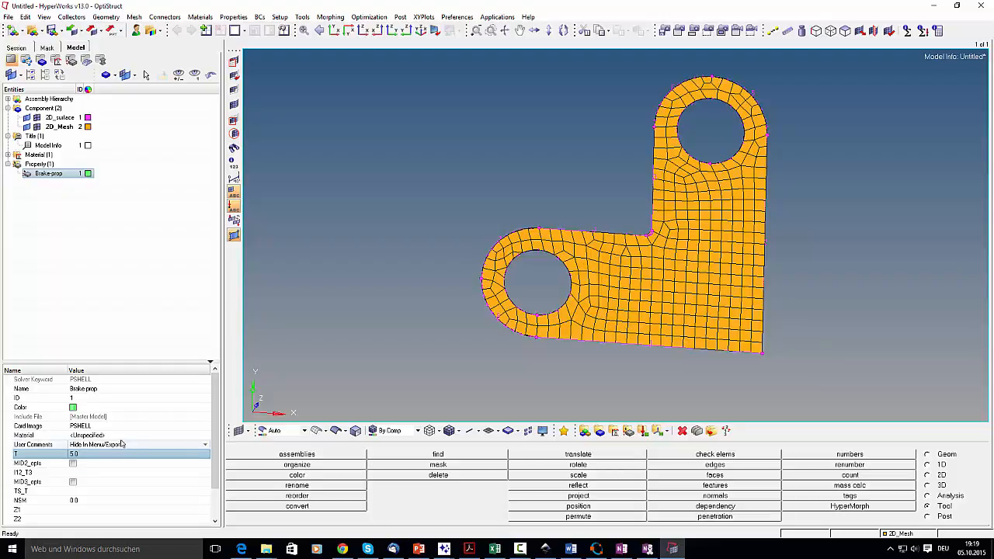
# Assign the stell material to the Brake-prop property
pyautogui.click(122, 436)
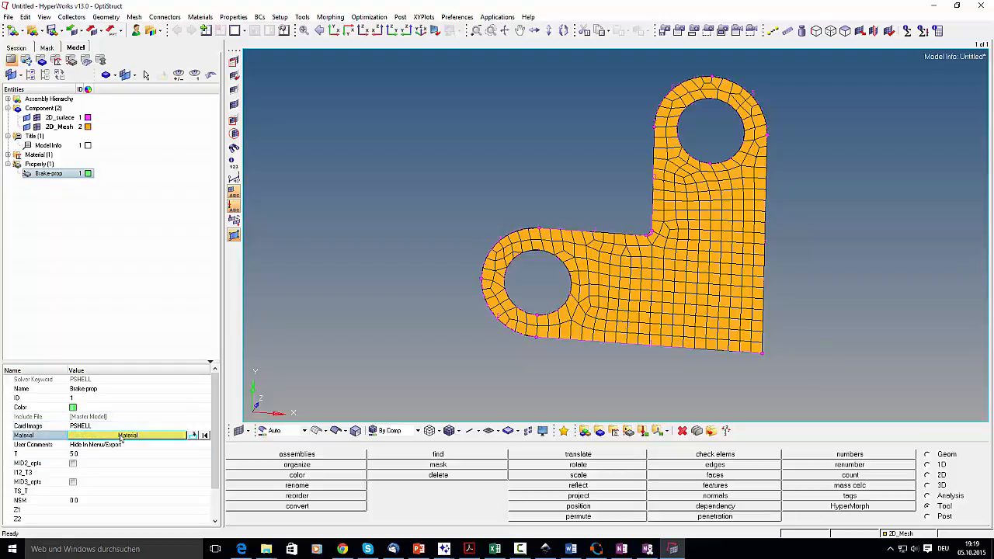
pyautogui.click(123, 439)
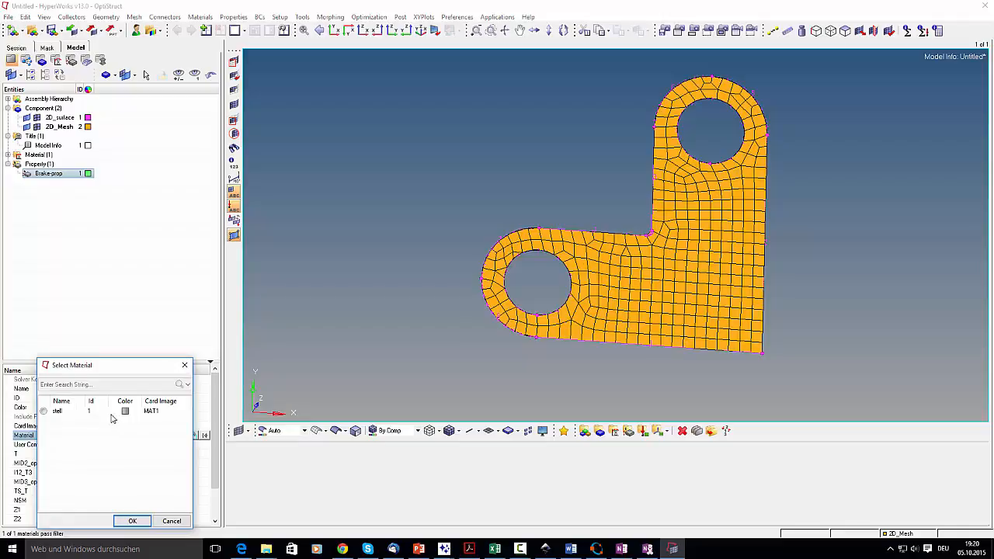
pyautogui.click(112, 413)
pyautogui.click(132, 521)
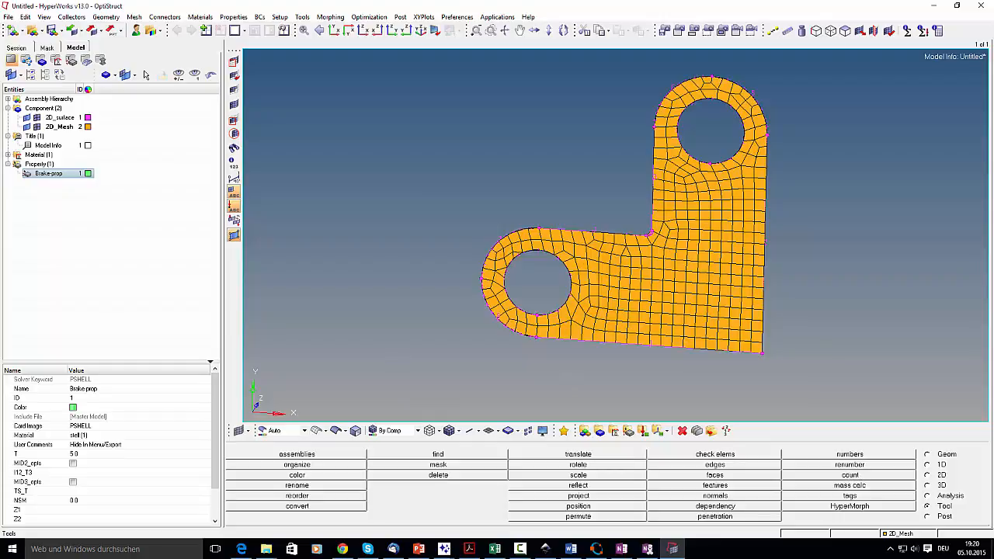
# Assign the Brake-prop property to the 2D_Mesh component
pyautogui.hotkey('alt', 'Tab')
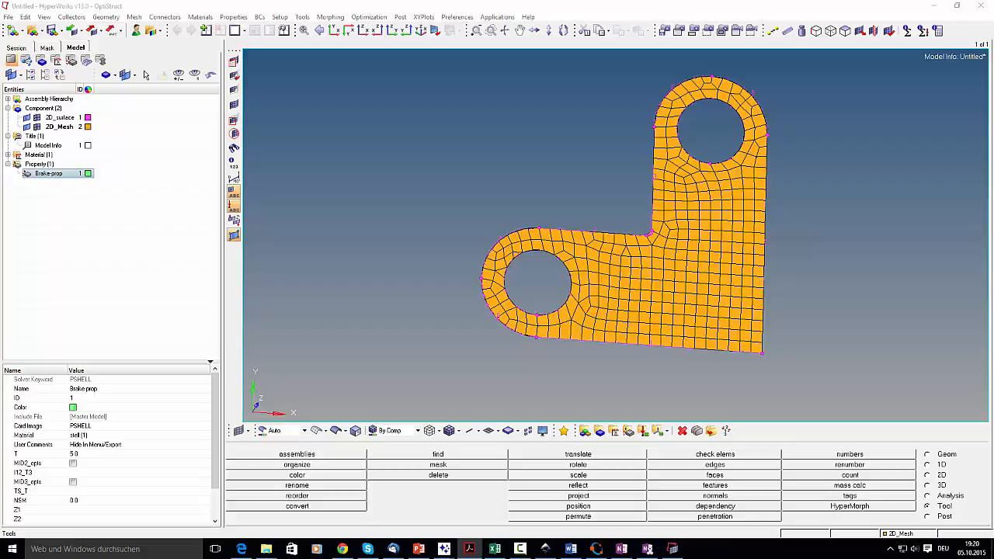
pyautogui.rightClick(68, 130)
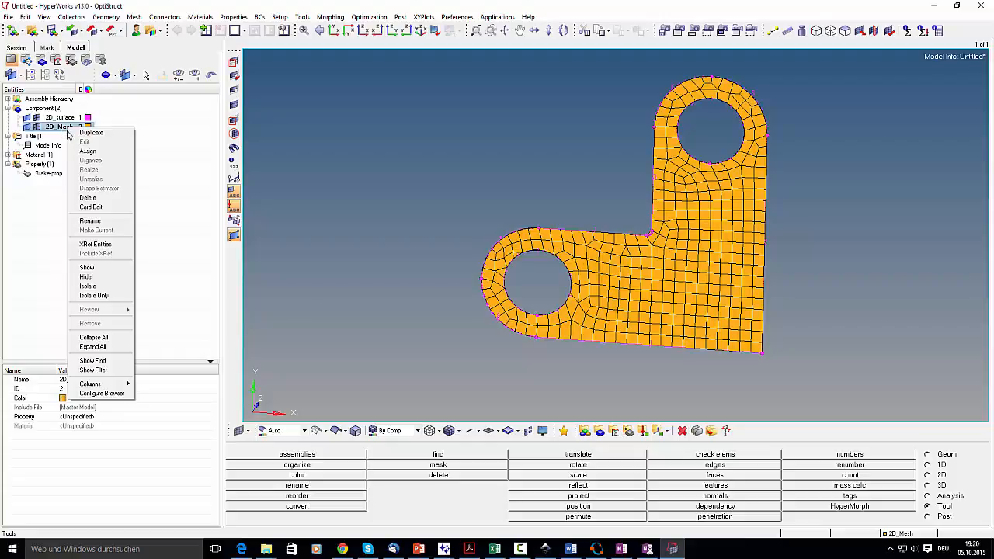
pyautogui.click(87, 151)
pyautogui.click(322, 75)
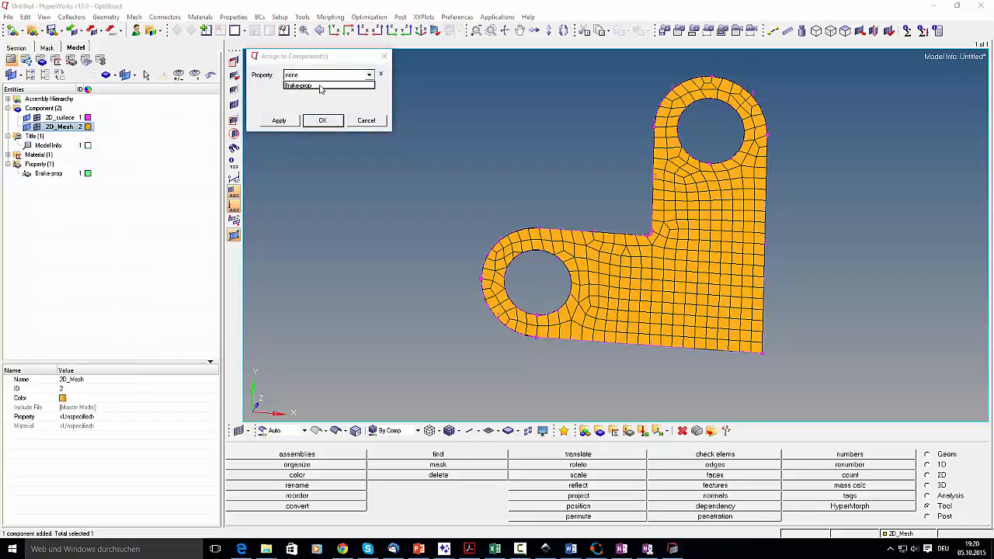
pyautogui.click(321, 86)
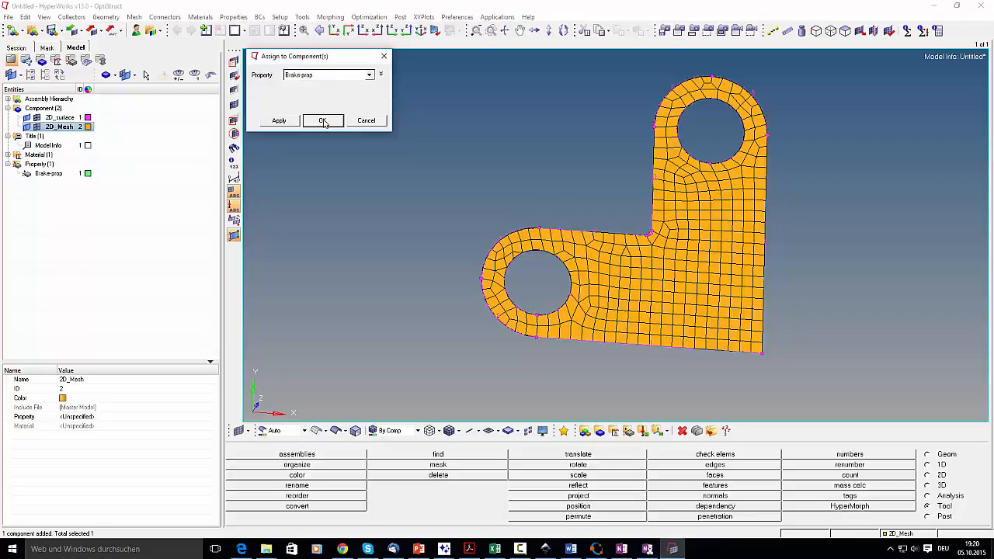
pyautogui.click(323, 121)
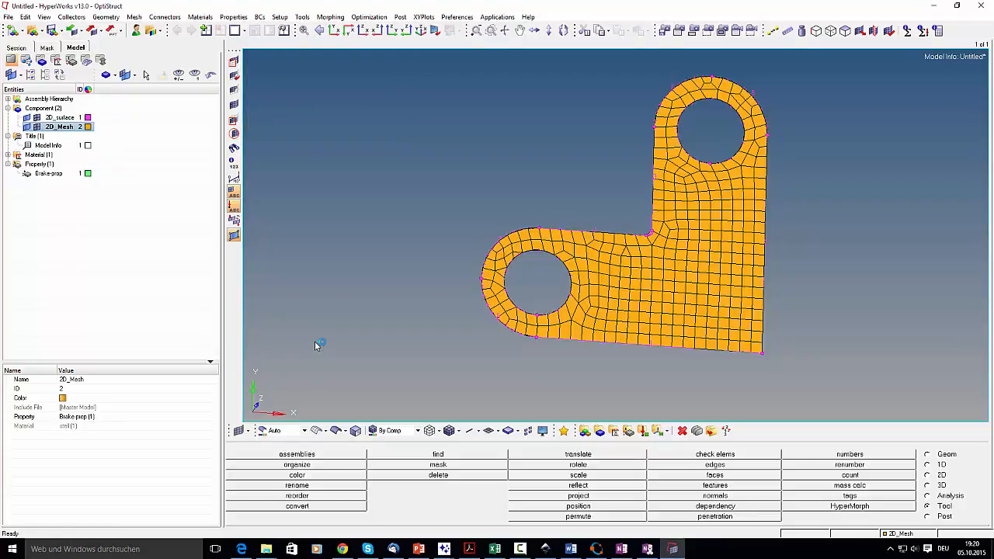
# Rename the Brake-prop property to Braket-prop
pyautogui.rightClick(40, 174)
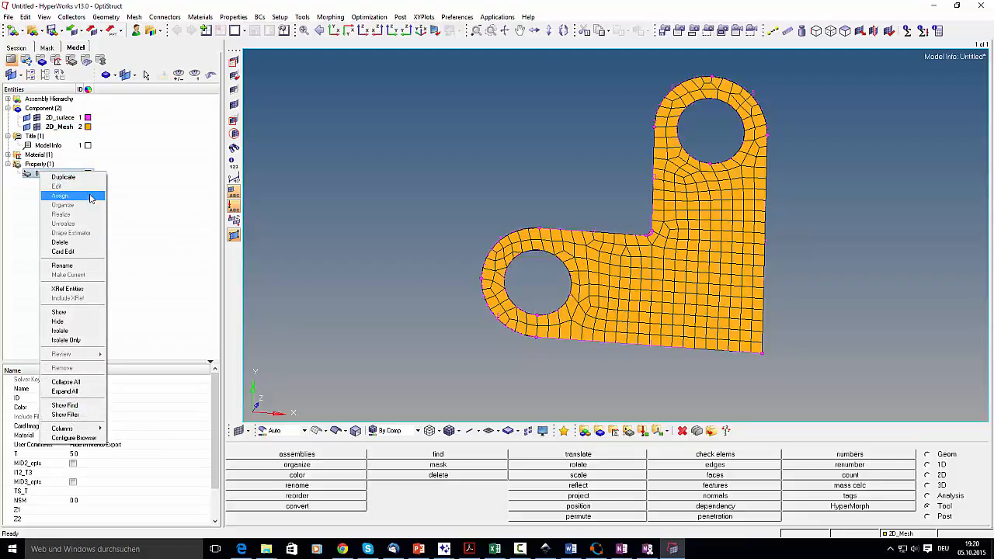
pyautogui.click(76, 264)
pyautogui.write('Brake_prop')
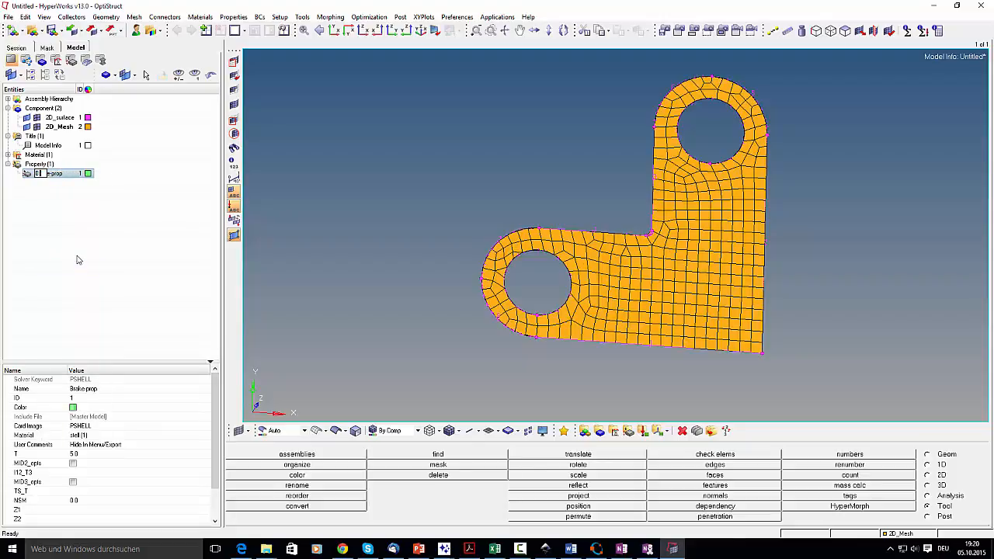
pyautogui.write('t')
pyautogui.press('Return')
pyautogui.hotkey('alt', 'Tab')
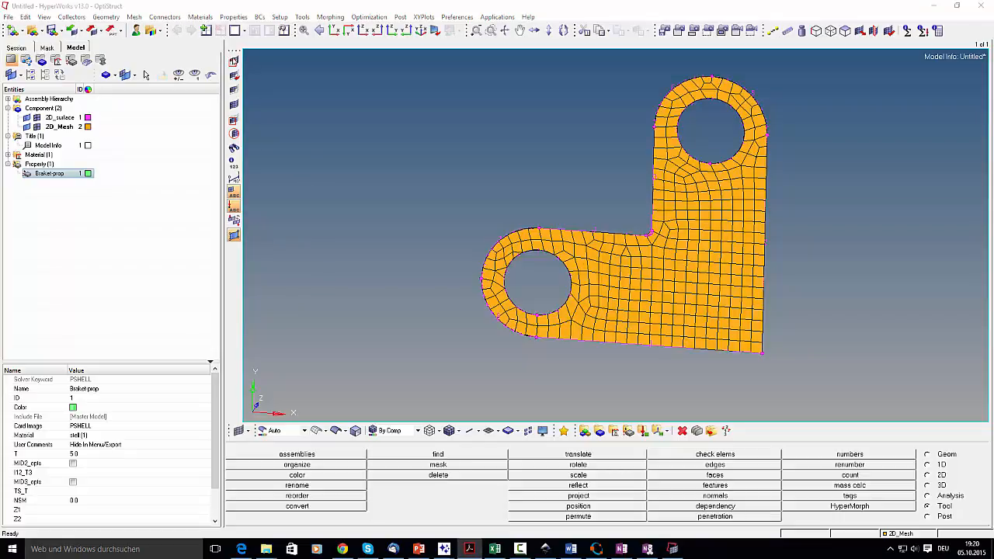
# Create a load collector named constrain with a crimson color and no card image
pyautogui.click(72, 16)
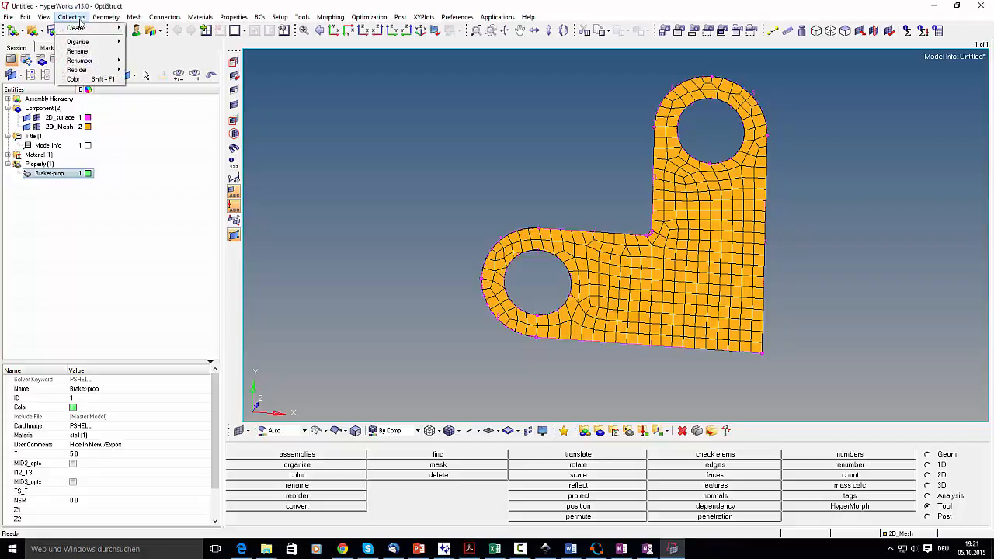
pyautogui.moveTo(85, 28)
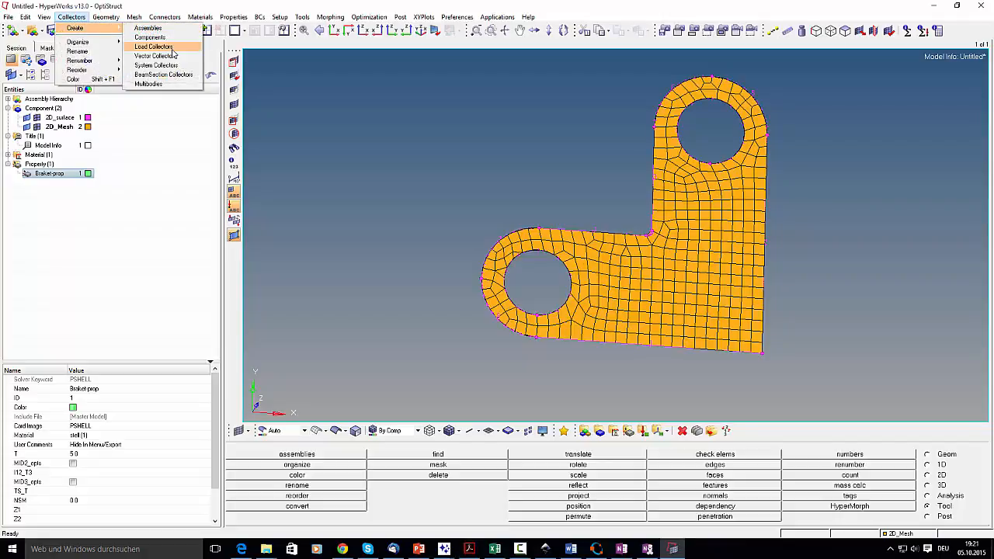
pyautogui.click(153, 47)
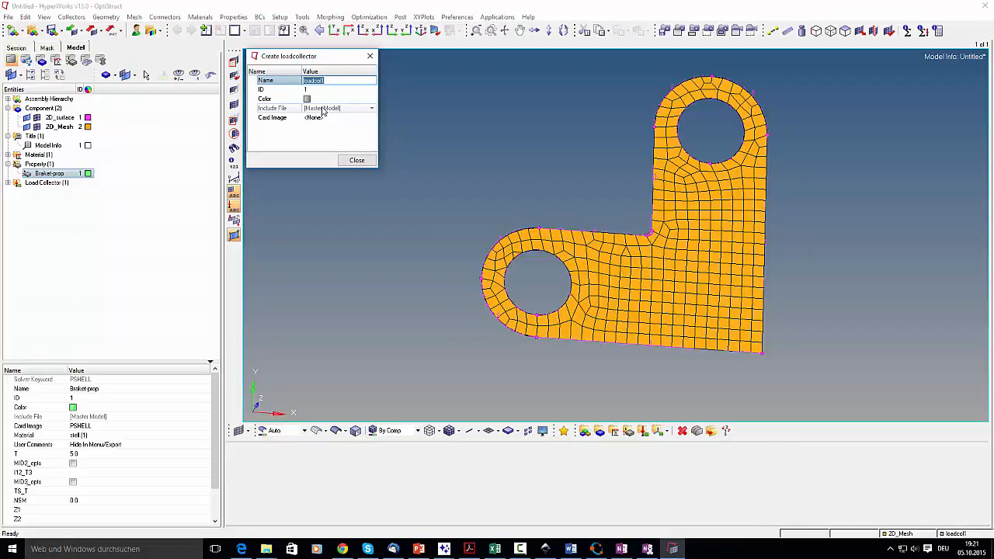
pyautogui.write('constrain')
pyautogui.press('Return')
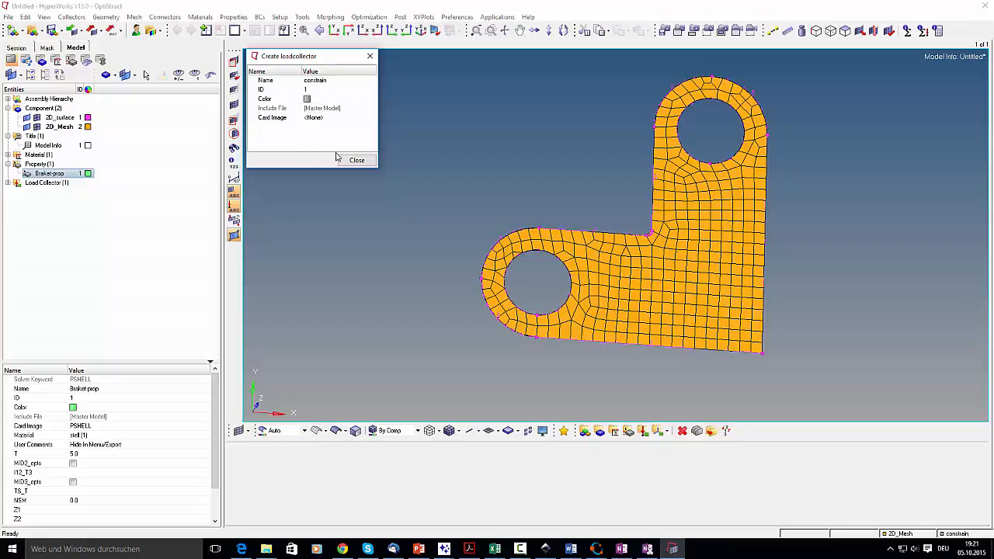
pyautogui.click(312, 101)
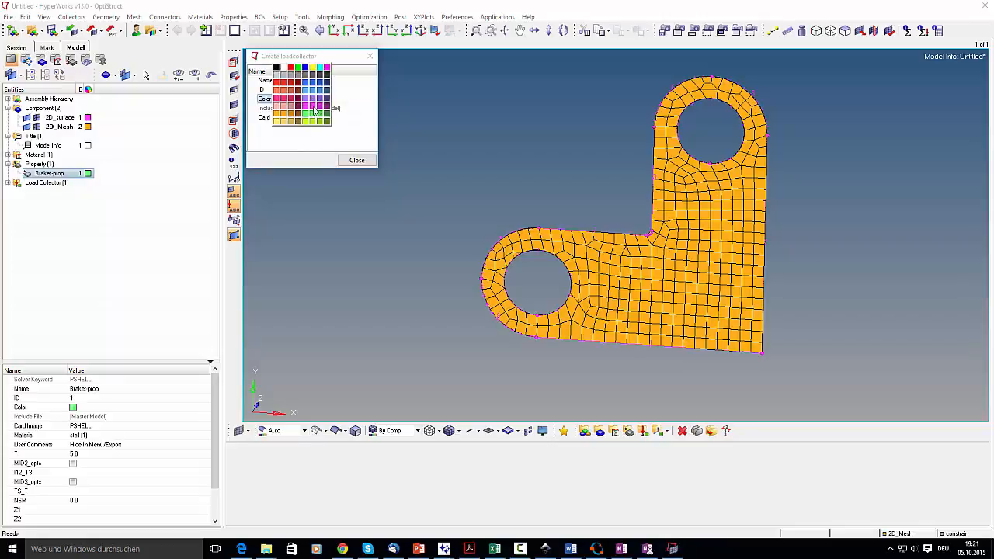
pyautogui.click(281, 99)
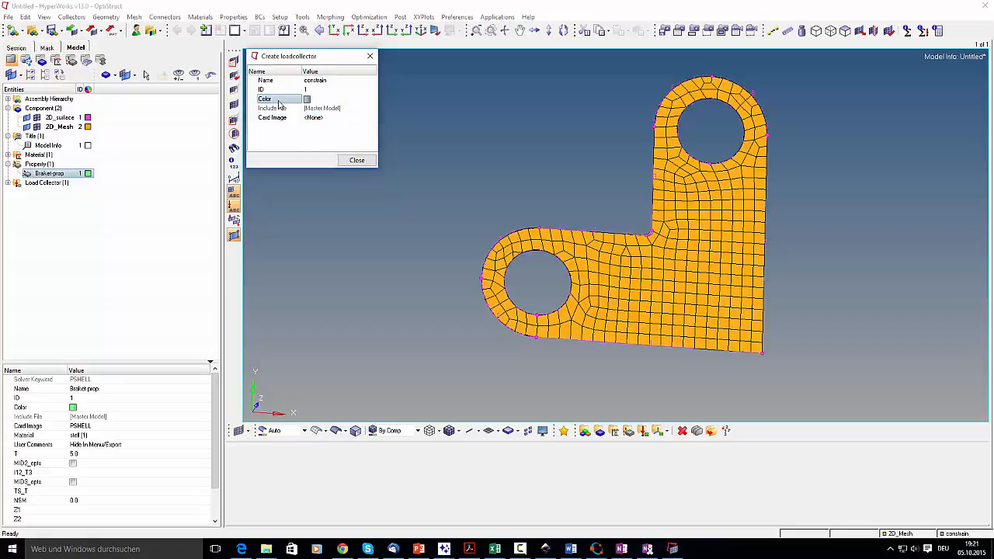
pyautogui.click(357, 160)
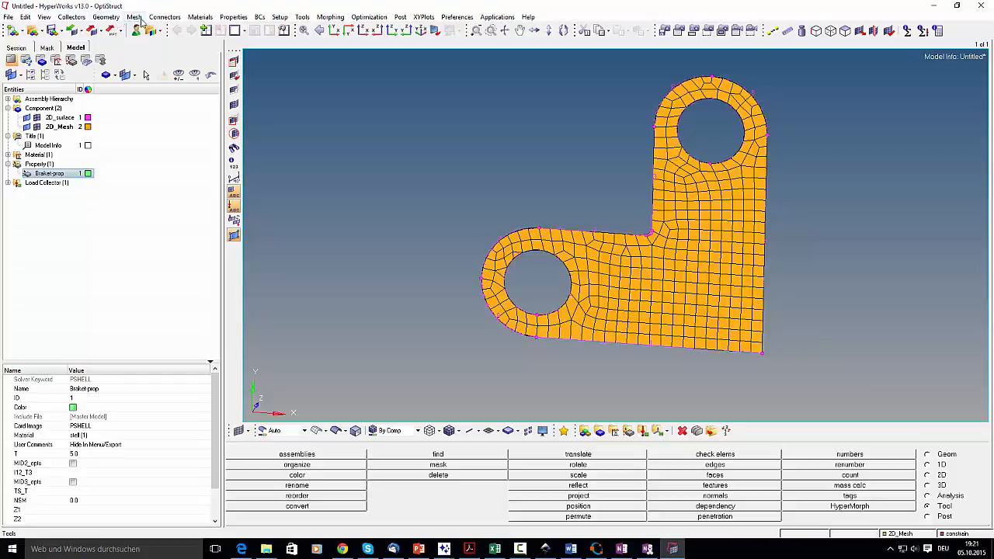
# Create SPC constraints with all six dofs fixed at 0.000 on the nodes around the edge of the lower-left hole
pyautogui.click(259, 17)
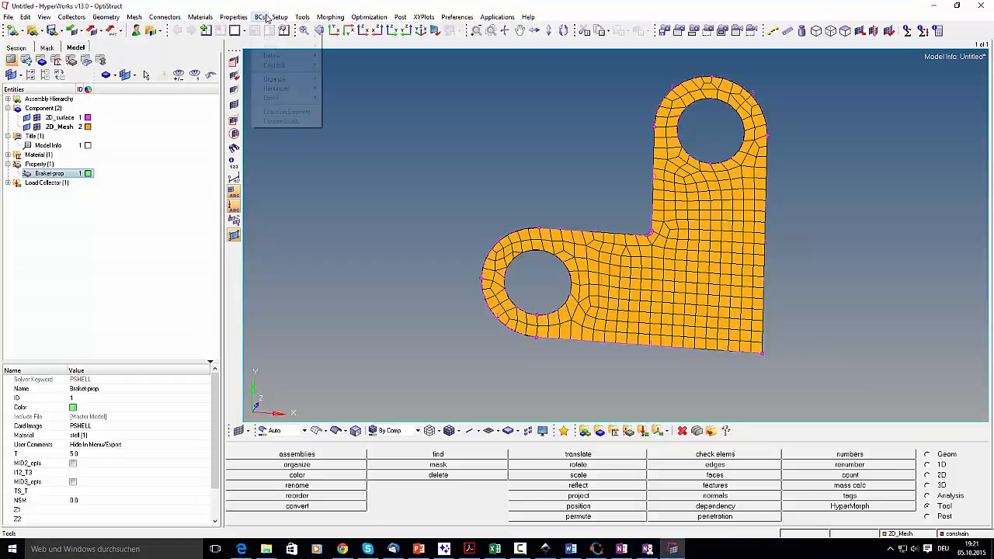
pyautogui.moveTo(270, 28)
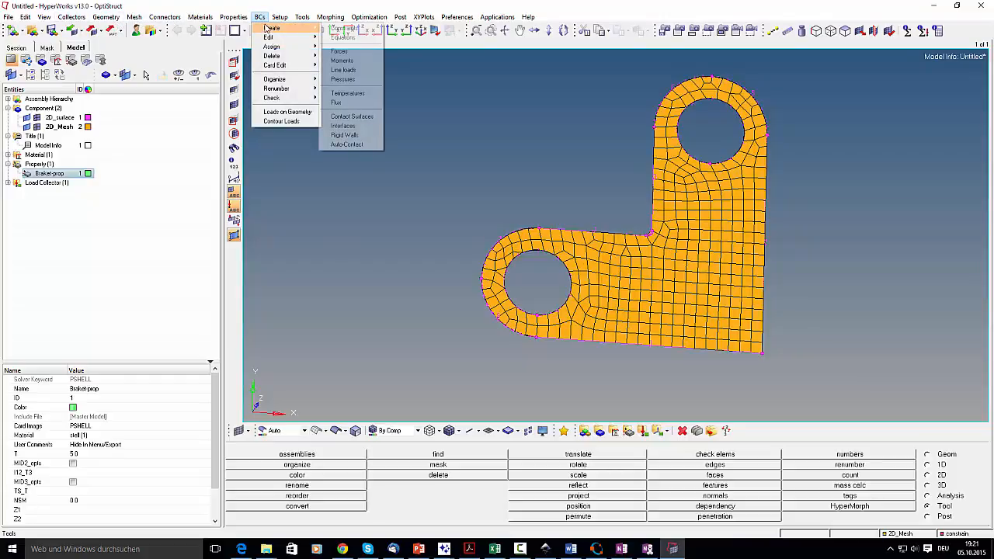
pyautogui.click(342, 28)
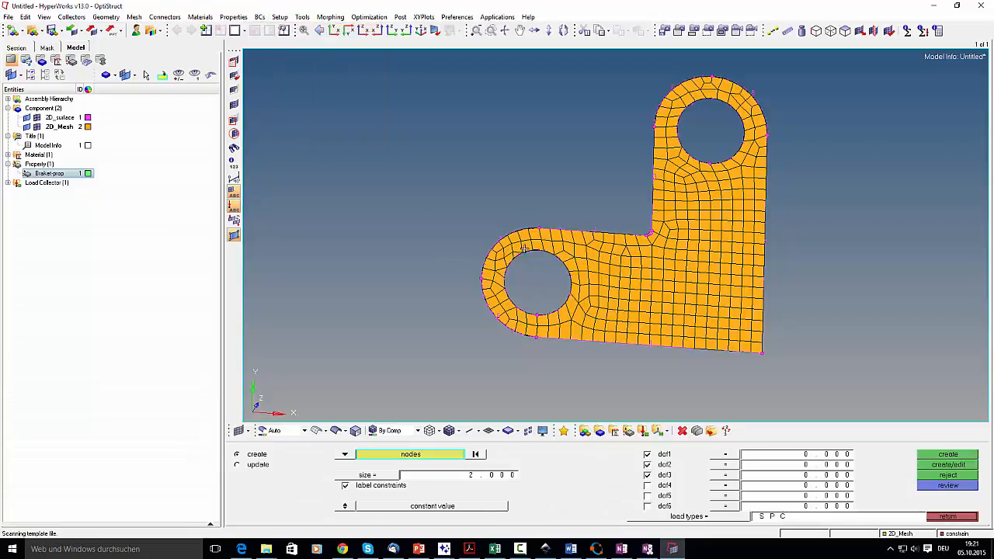
pyautogui.moveTo(537, 249)
pyautogui.mouseDown()
pyautogui.moveTo(565, 262)
pyautogui.moveTo(571, 281)
pyautogui.moveTo(573, 267)
pyautogui.moveTo(551, 312)
pyautogui.moveTo(522, 315)
pyautogui.moveTo(507, 297)
pyautogui.moveTo(503, 279)
pyautogui.moveTo(522, 256)
pyautogui.mouseUp()
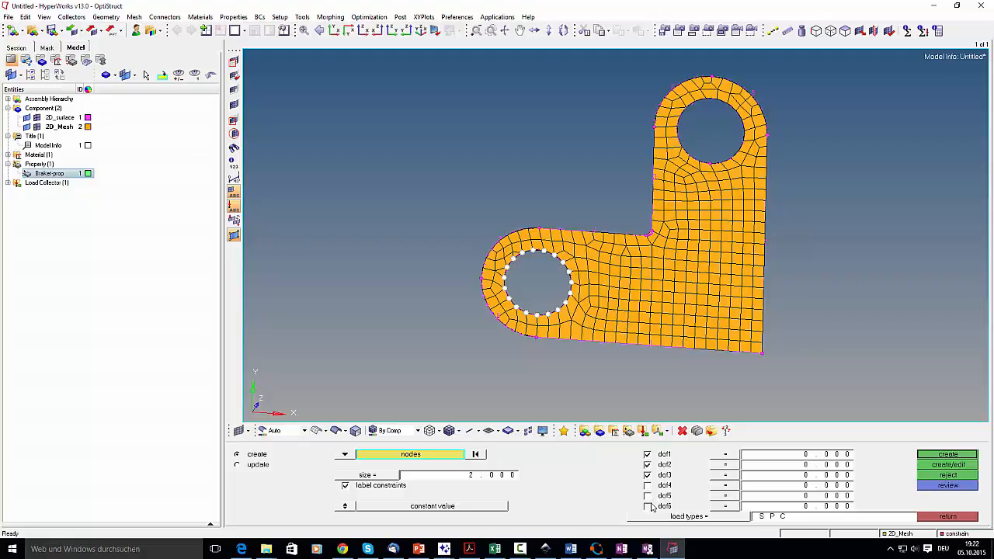
pyautogui.click(646, 495)
pyautogui.click(646, 485)
pyautogui.click(948, 454)
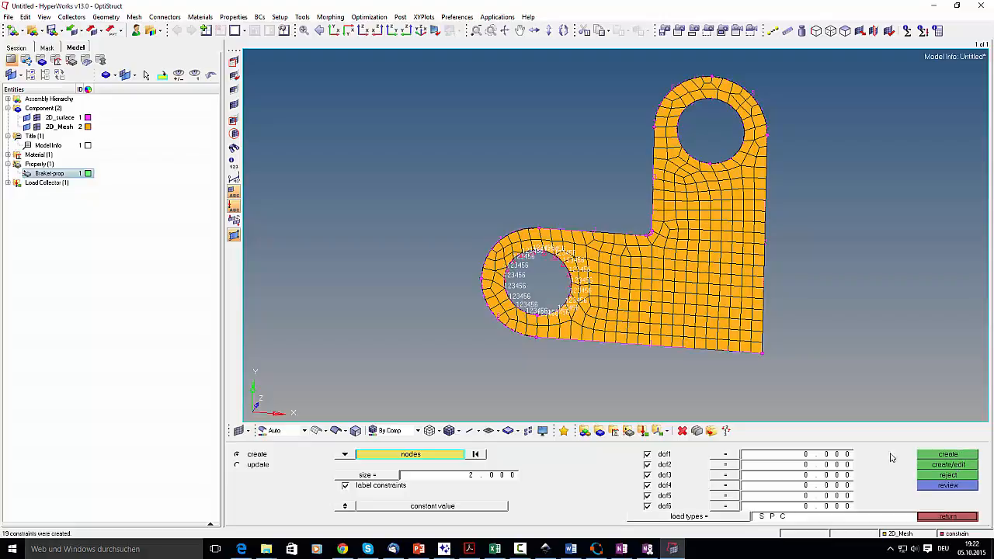
# Set the display size of the constraint symbols to 4
pyautogui.click(472, 475)
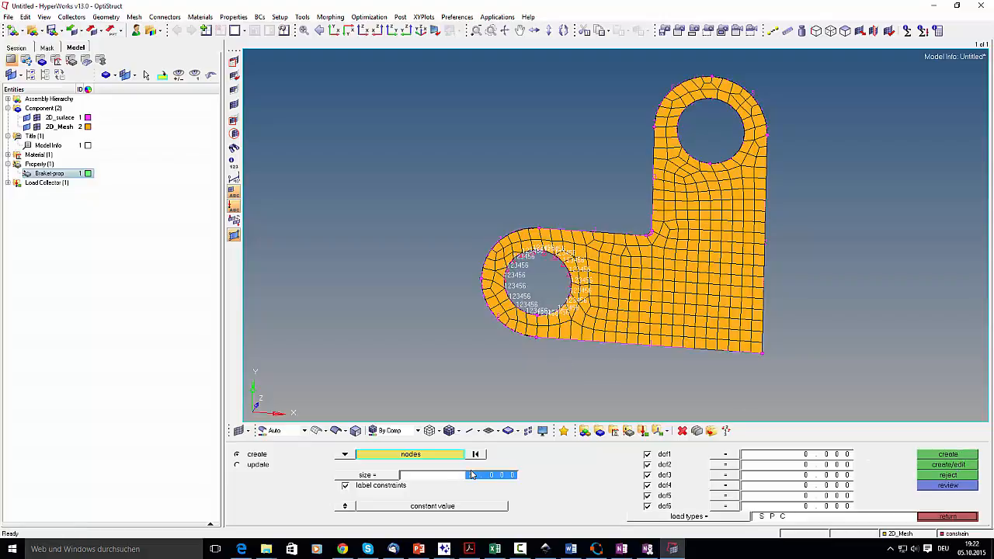
pyautogui.write('4')
pyautogui.press('Return')
# Examine the constraint symbols around the lower-left hole from several angles, as well as the mesh around the upper hole
pyautogui.keyDown('ctrl'); pyautogui.moveTo(606, 302); pyautogui.dragTo(653, 183); pyautogui.keyUp('ctrl')
pyautogui.keyDown('ctrl'); pyautogui.scroll(5, 596, 135); pyautogui.keyUp('ctrl')
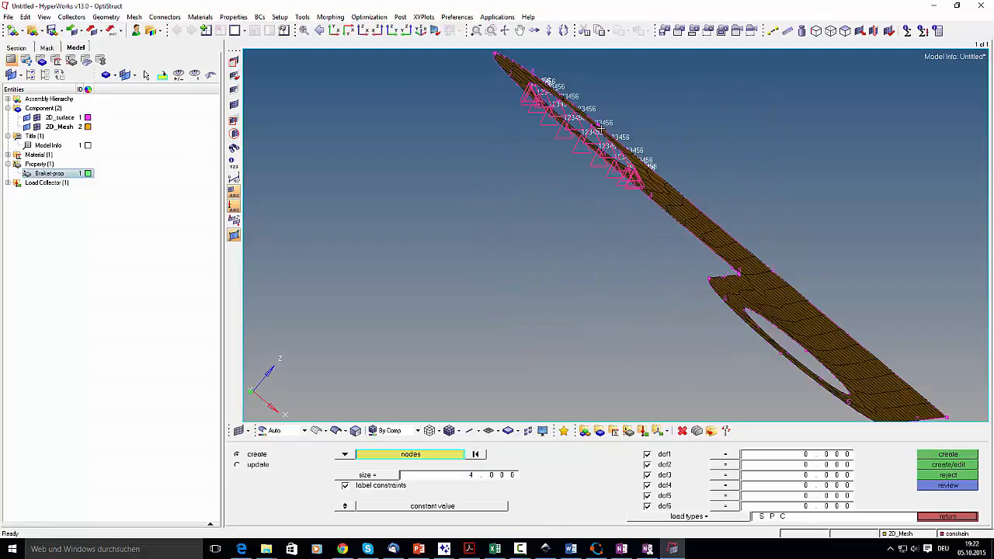
pyautogui.keyDown('ctrl'); pyautogui.moveTo(596, 135); pyautogui.dragTo(525, 271); pyautogui.keyUp('ctrl')
pyautogui.keyDown('ctrl'); pyautogui.moveTo(525, 271); pyautogui.dragTo(571, 9, button='right'); pyautogui.keyUp('ctrl')
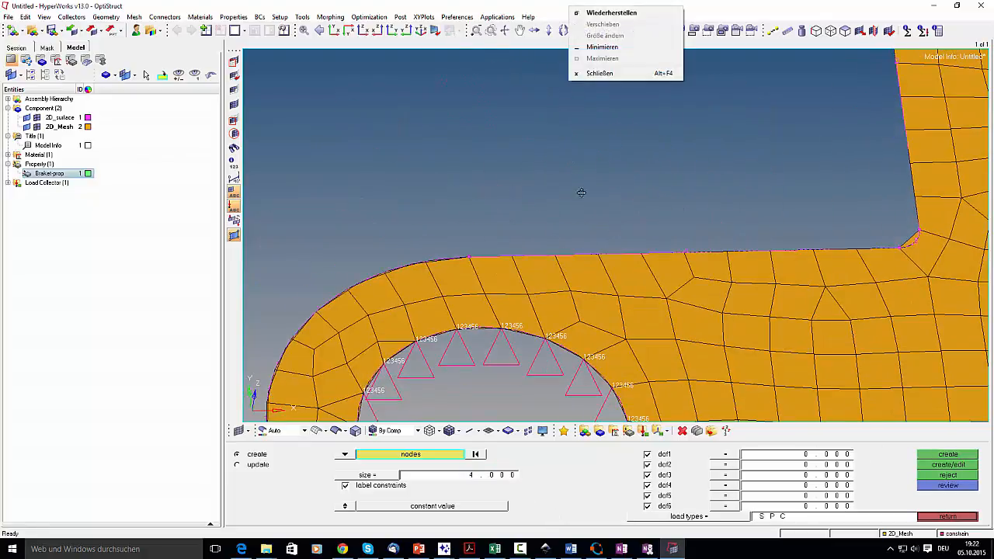
pyautogui.keyDown('ctrl'); pyautogui.moveTo(562, 316); pyautogui.dragTo(537, 171, button='right'); pyautogui.keyUp('ctrl')
pyautogui.keyDown('ctrl'); pyautogui.scroll(-3, 537, 171); pyautogui.keyUp('ctrl')
pyautogui.keyDown('ctrl'); pyautogui.moveTo(537, 170); pyautogui.dragTo(535, 192); pyautogui.keyUp('ctrl')
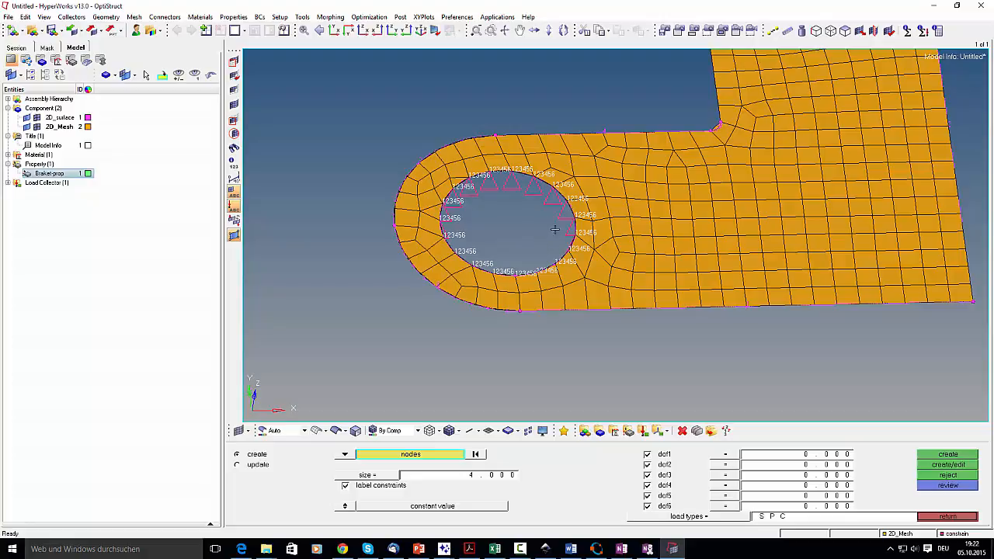
pyautogui.keyDown('ctrl'); pyautogui.moveTo(532, 215); pyautogui.dragTo(490, 258, button='right'); pyautogui.keyUp('ctrl')
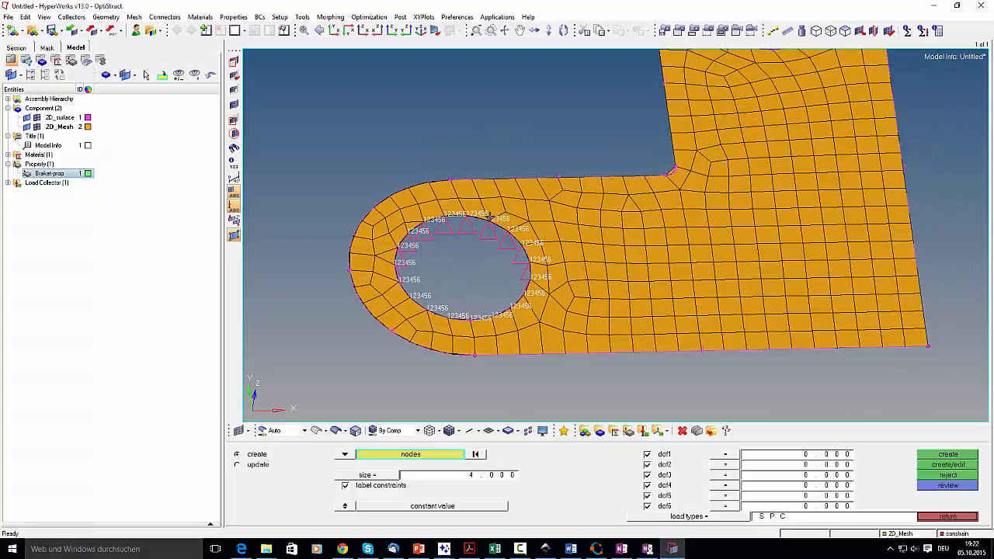
pyautogui.scroll(4, 547, 115)
pyautogui.scroll(-5, 555, 132)
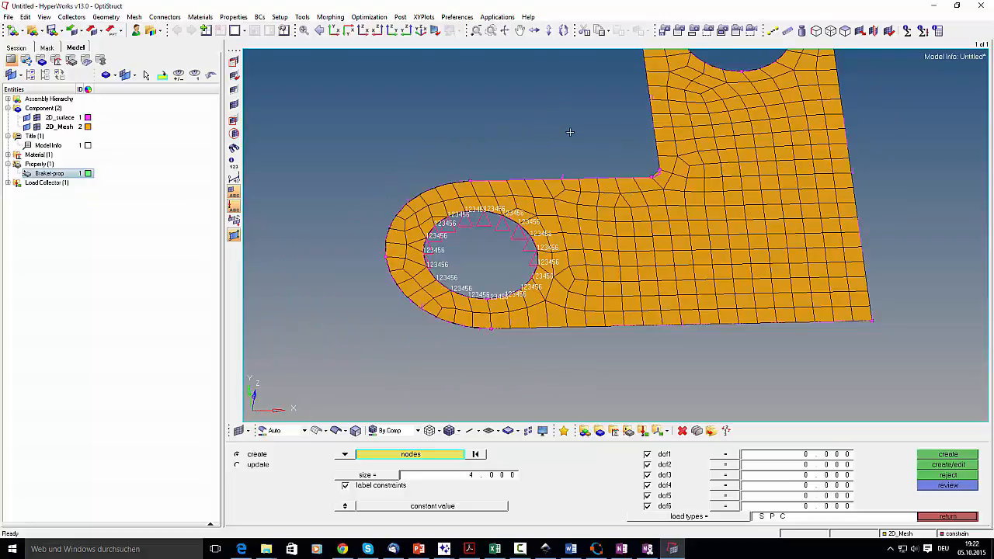
pyautogui.keyDown('ctrl'); pyautogui.moveTo(553, 141); pyautogui.dragTo(503, 247, button='right'); pyautogui.keyUp('ctrl')
pyautogui.scroll(2, 536, 283)
pyautogui.scroll(-5, 588, 202)
pyautogui.keyDown('ctrl'); pyautogui.moveTo(598, 204); pyautogui.dragTo(501, 305, button='right'); pyautogui.keyUp('ctrl')
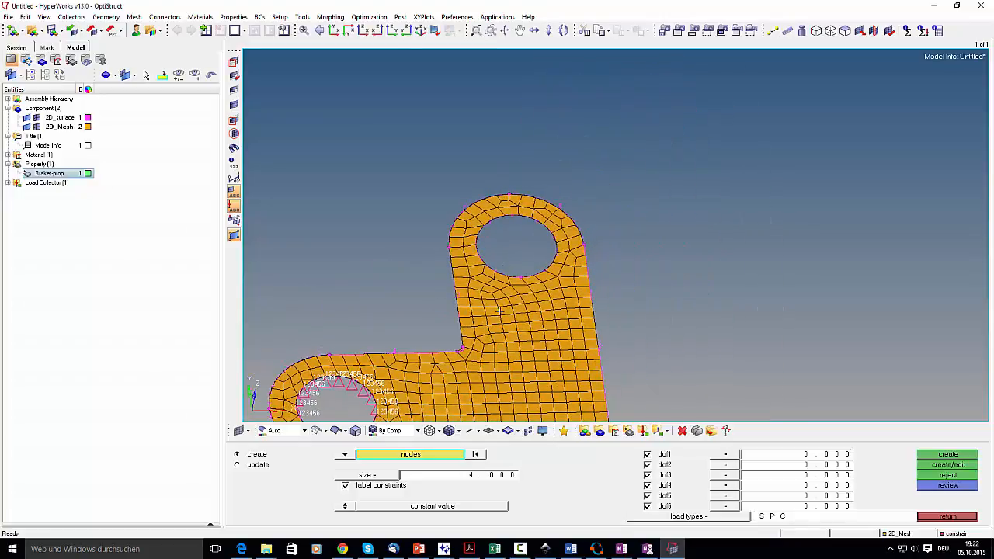
# Create a second load collector and set its color to light purple
pyautogui.click(80, 18)
pyautogui.moveTo(87, 28)
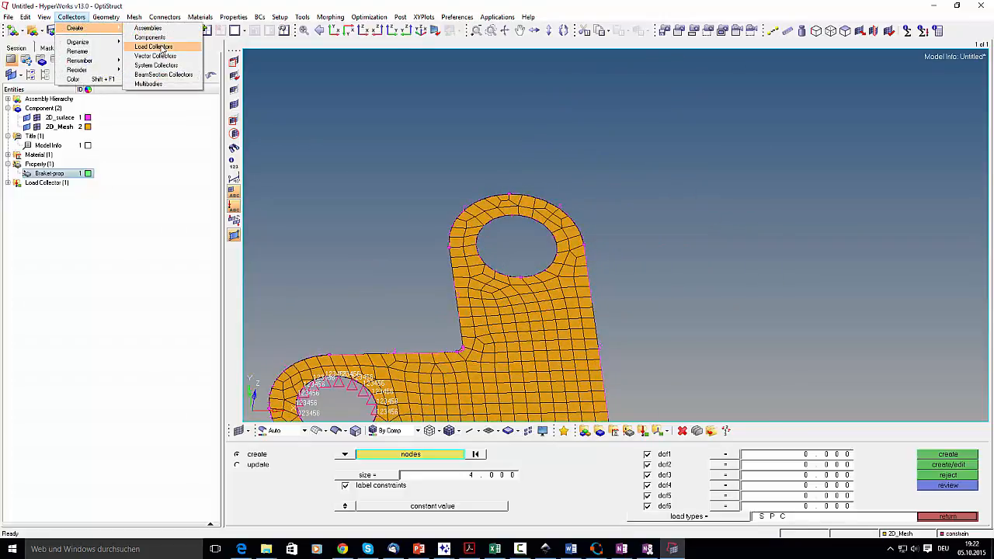
pyautogui.click(159, 46)
pyautogui.click(7, 183)
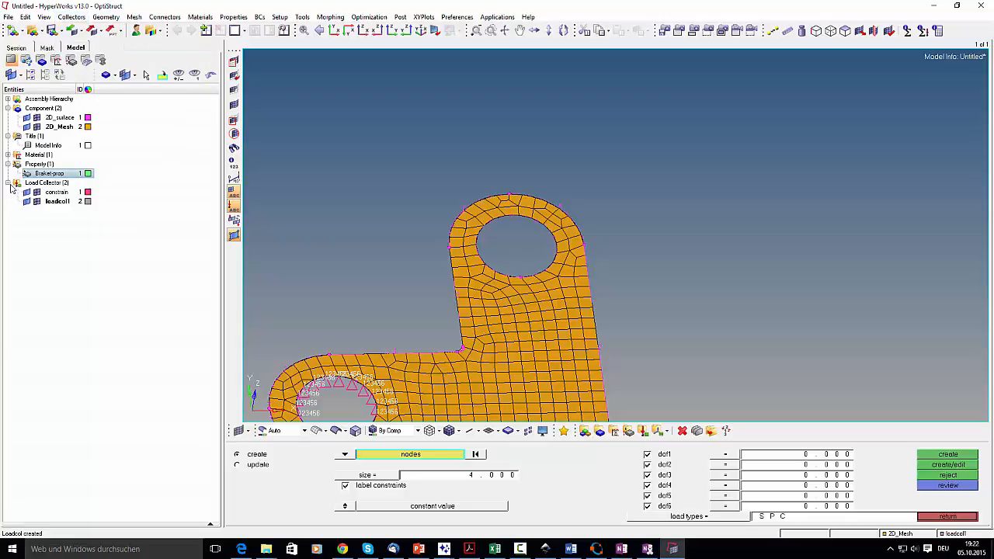
pyautogui.click(56, 193)
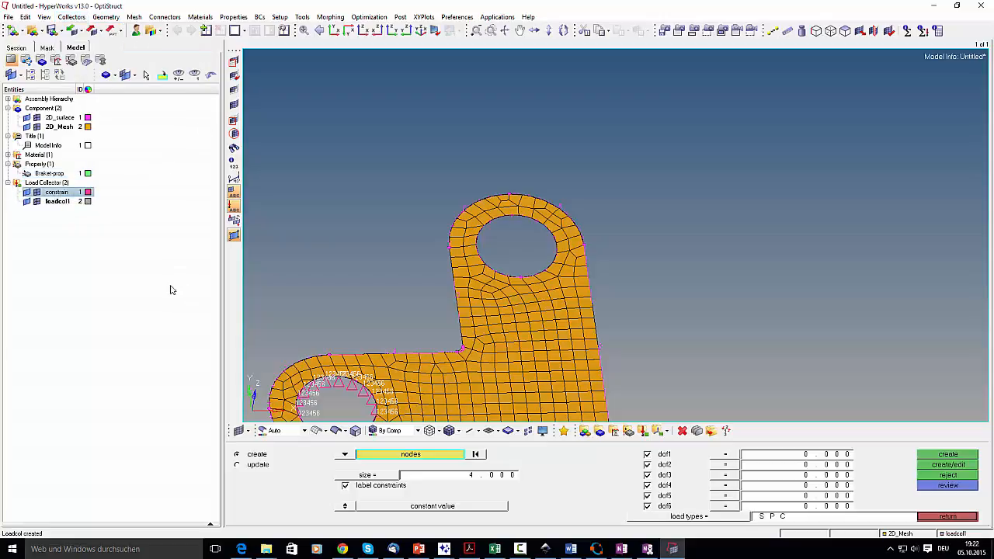
pyautogui.click(81, 202)
pyautogui.click(88, 201)
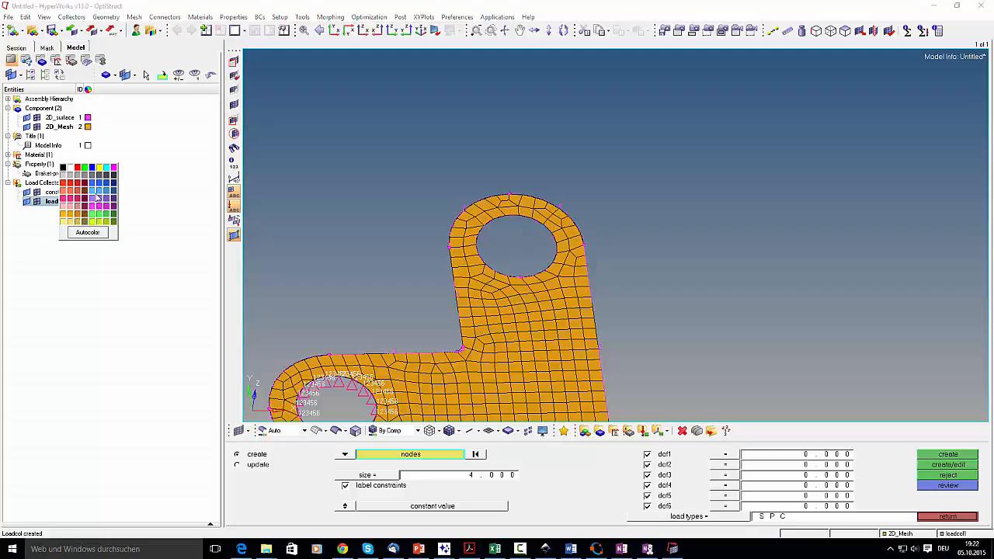
pyautogui.click(100, 197)
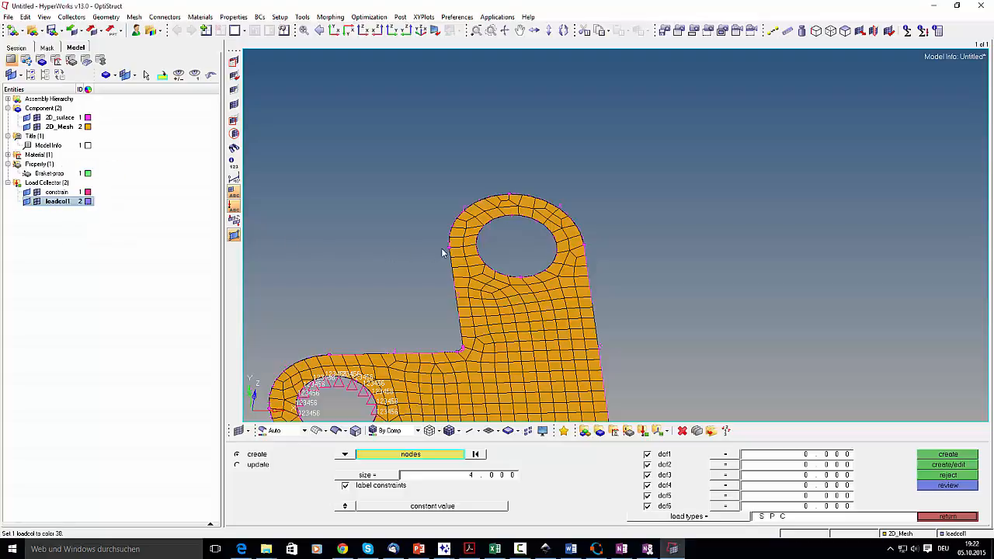
# Create a new component named RB3
pyautogui.keyDown('ctrl'); pyautogui.moveTo(587, 196); pyautogui.dragTo(651, 129, button='right'); pyautogui.keyUp('ctrl')
pyautogui.keyDown('ctrl'); pyautogui.moveTo(642, 153); pyautogui.dragTo(635, 198); pyautogui.keyUp('ctrl')
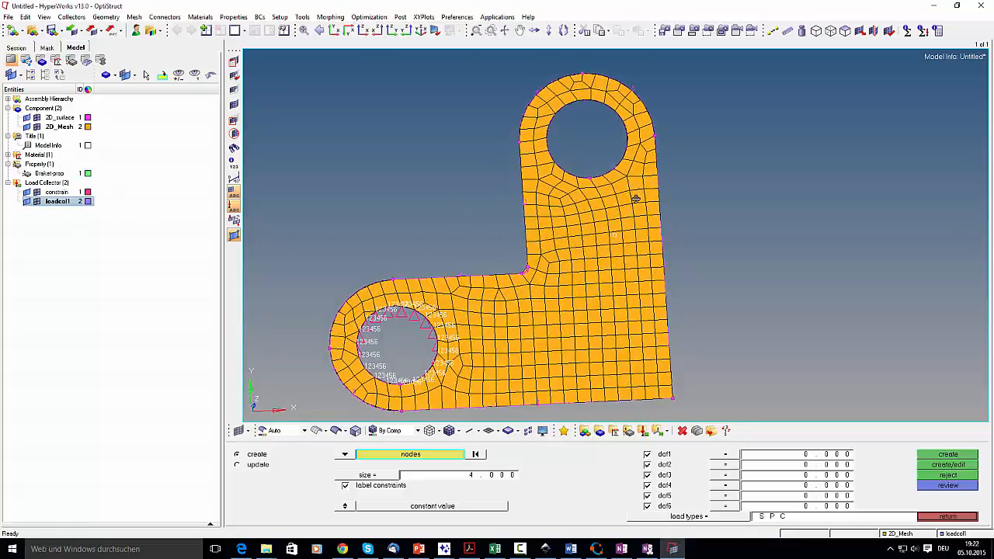
pyautogui.keyDown('ctrl'); pyautogui.moveTo(705, 218); pyautogui.dragTo(707, 237, button='right'); pyautogui.keyUp('ctrl')
pyautogui.rightClick(44, 109)
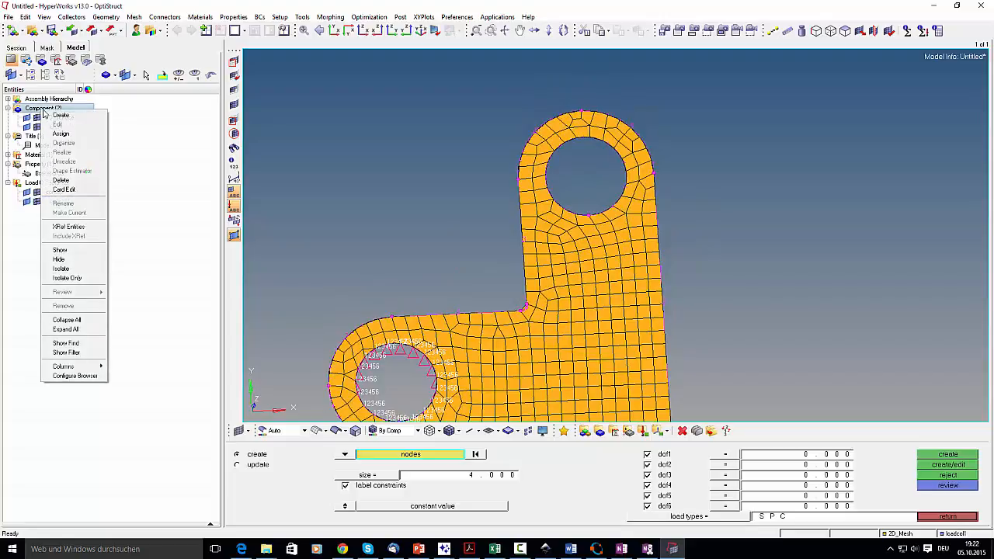
pyautogui.click(59, 115)
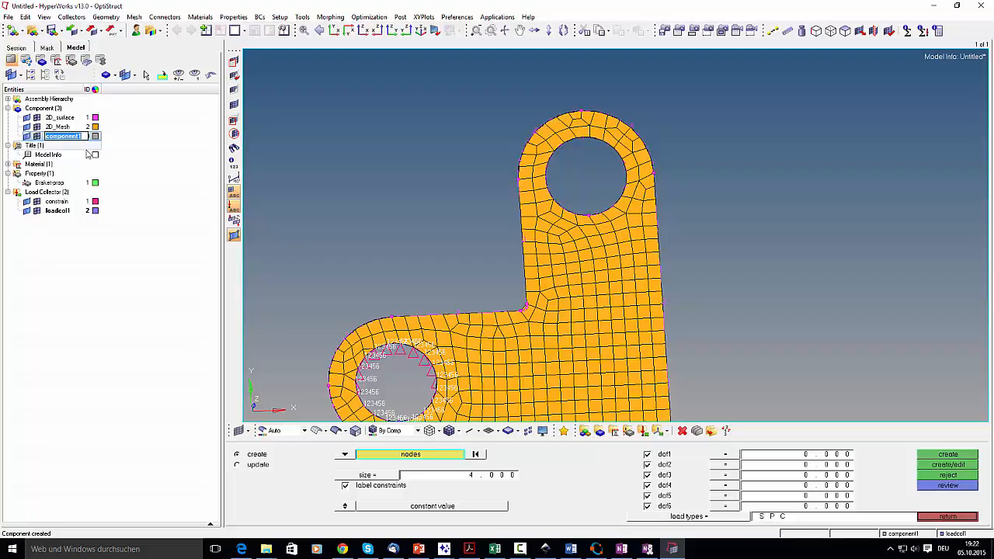
pyautogui.write('Fil3')
pyautogui.press('Return')
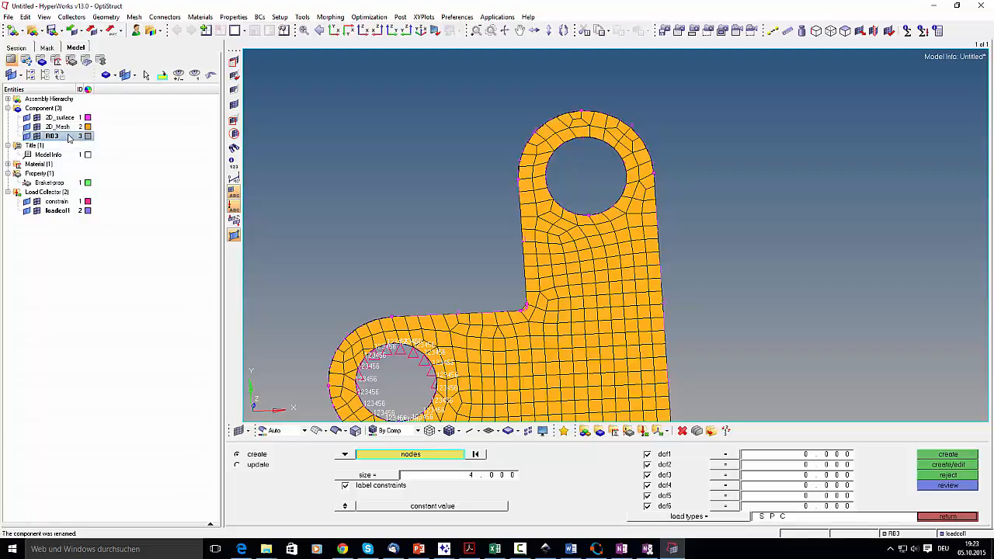
# Set up an RBE3 element with a calculated dependent node and all six dependent dofs enabled
pyautogui.hotkey('alt', 'Tab')
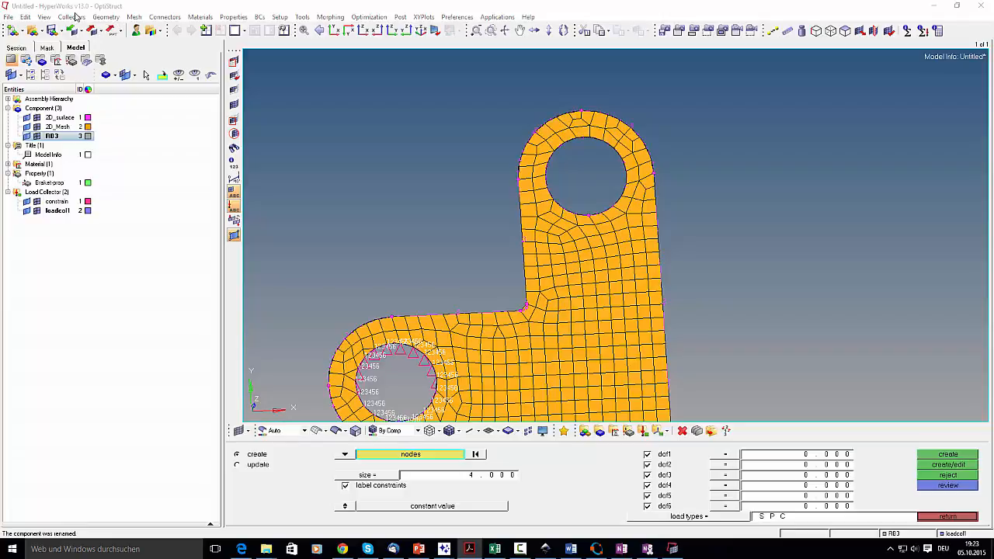
pyautogui.click(233, 17)
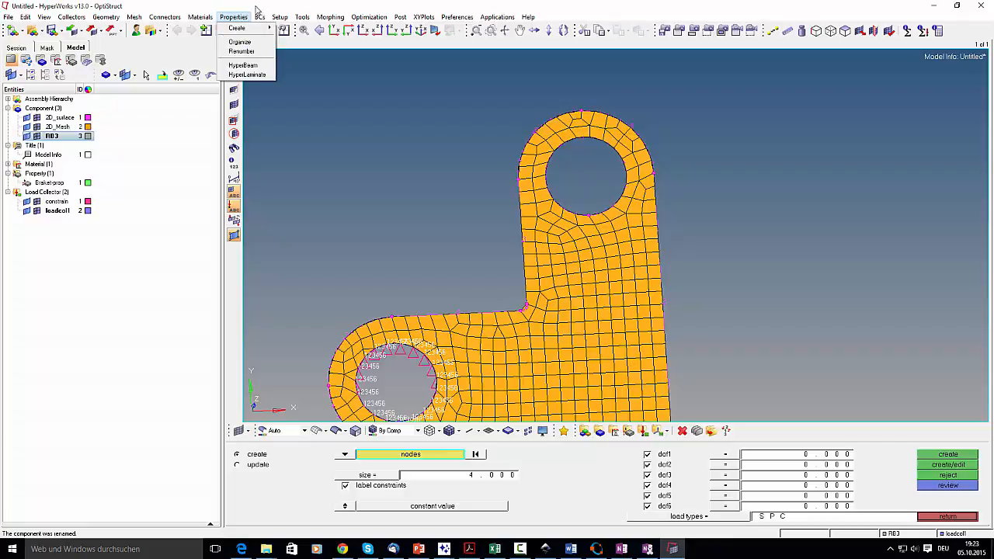
pyautogui.moveTo(133, 17)
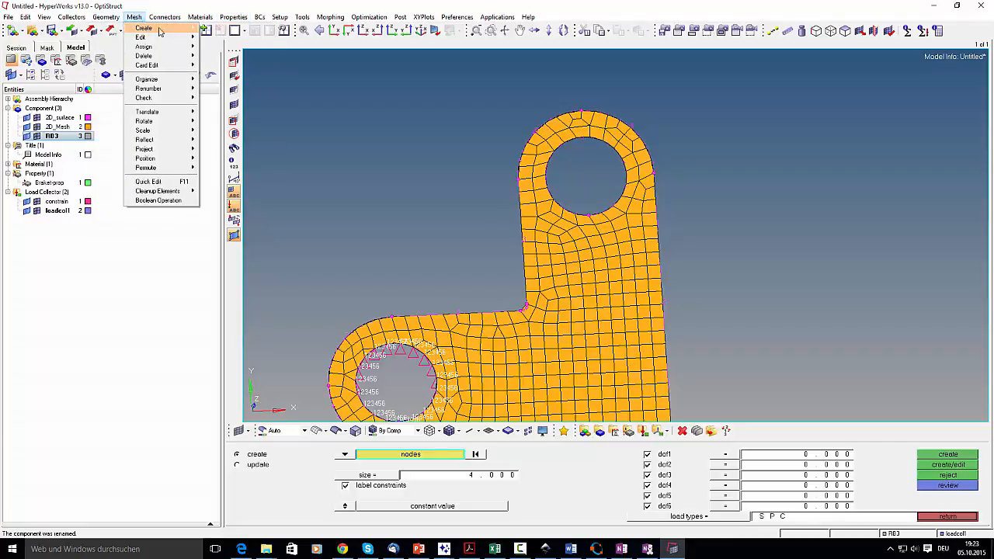
pyautogui.moveTo(159, 28)
pyautogui.moveTo(233, 155)
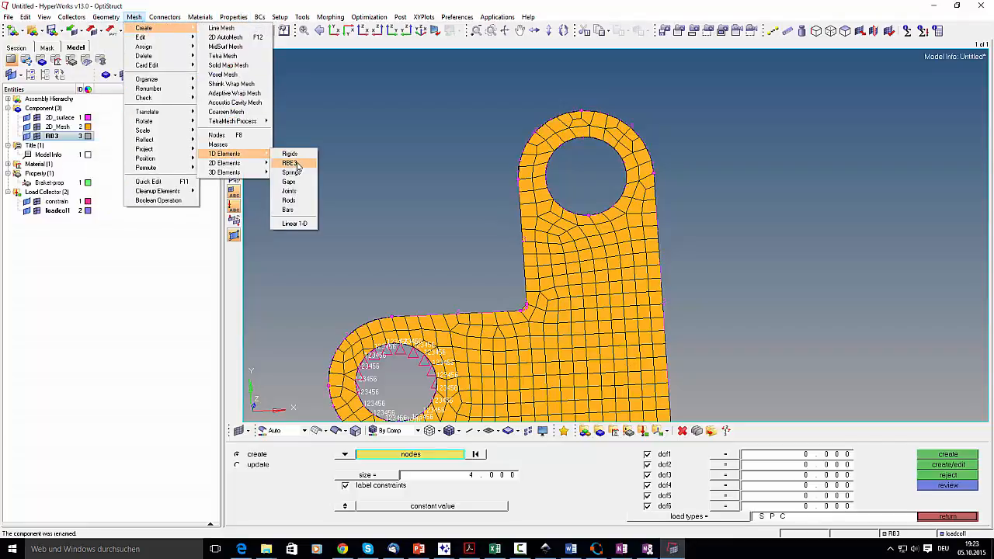
pyautogui.click(290, 163)
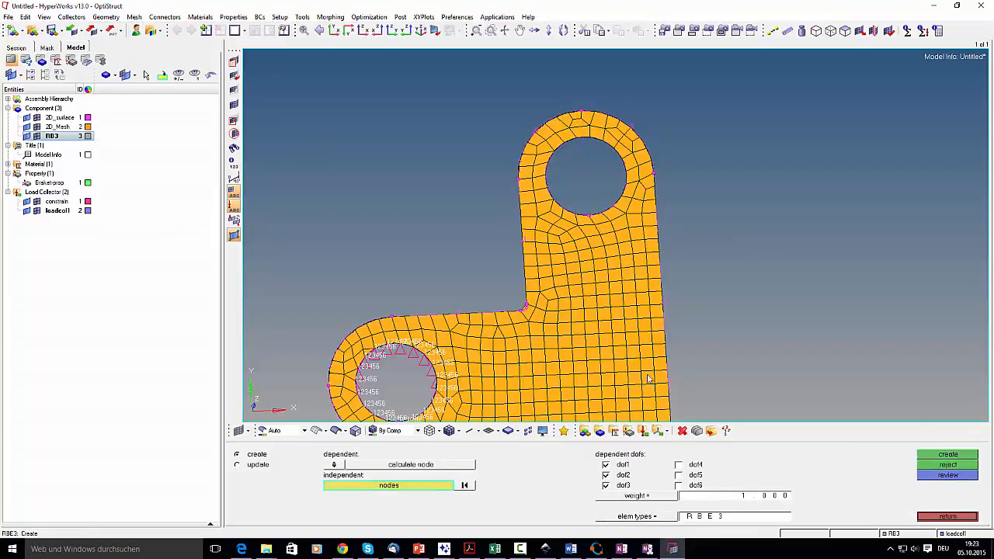
pyautogui.click(679, 465)
pyautogui.click(678, 474)
pyautogui.click(679, 485)
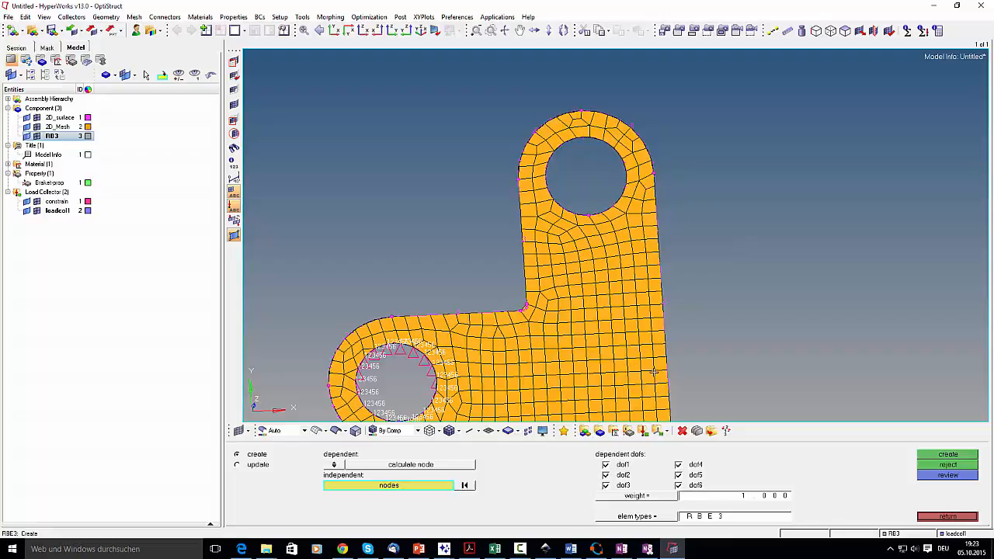
# Create the RBE3 element using all nodes around the edge of the upper hole as independent nodes
pyautogui.click(577, 138)
pyautogui.click(590, 137)
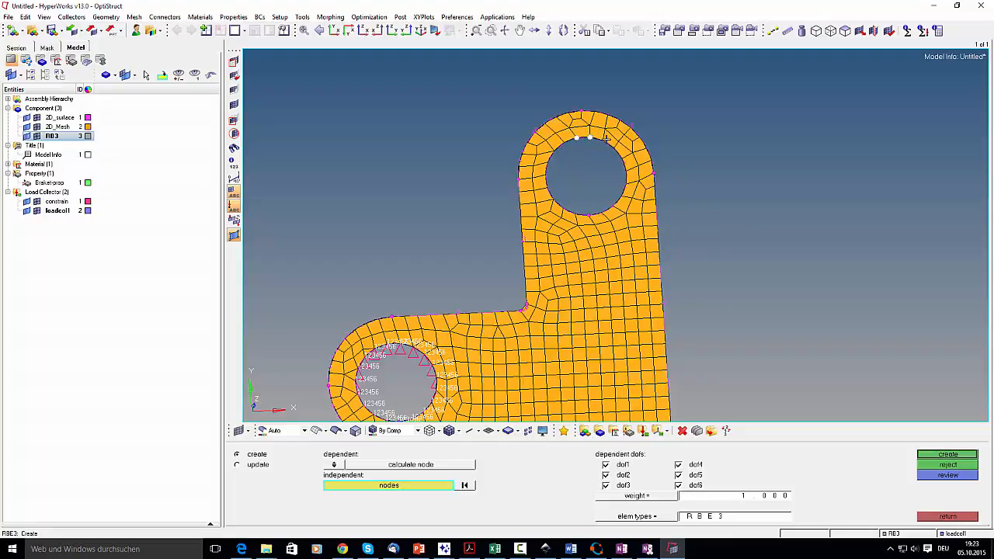
pyautogui.click(602, 141)
pyautogui.click(614, 147)
pyautogui.click(622, 158)
pyautogui.click(626, 169)
pyautogui.click(626, 184)
pyautogui.click(620, 197)
pyautogui.click(613, 207)
pyautogui.click(601, 212)
pyautogui.click(588, 216)
pyautogui.click(576, 214)
pyautogui.click(563, 209)
pyautogui.click(553, 200)
pyautogui.click(547, 187)
pyautogui.click(546, 174)
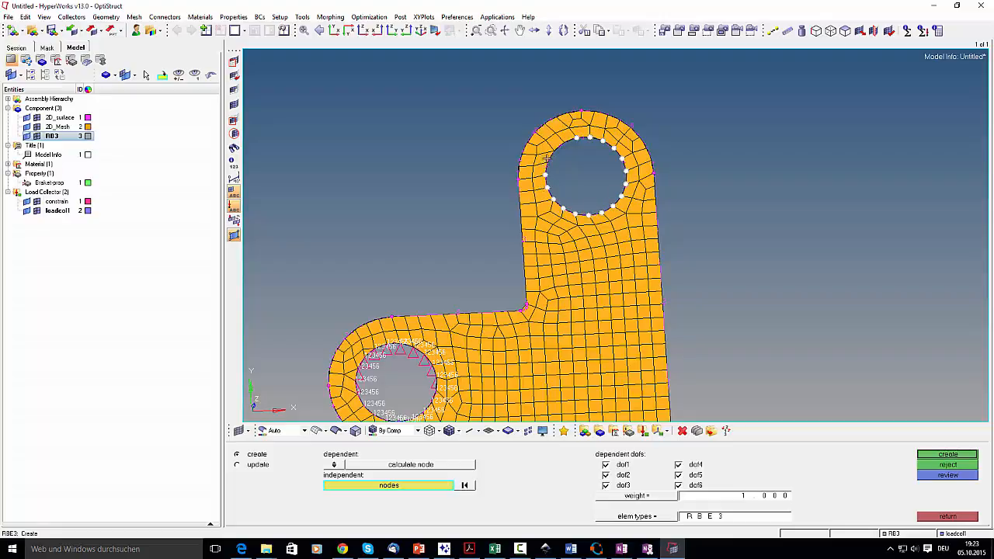
pyautogui.click(547, 161)
pyautogui.click(554, 150)
pyautogui.middleClick(600, 156)
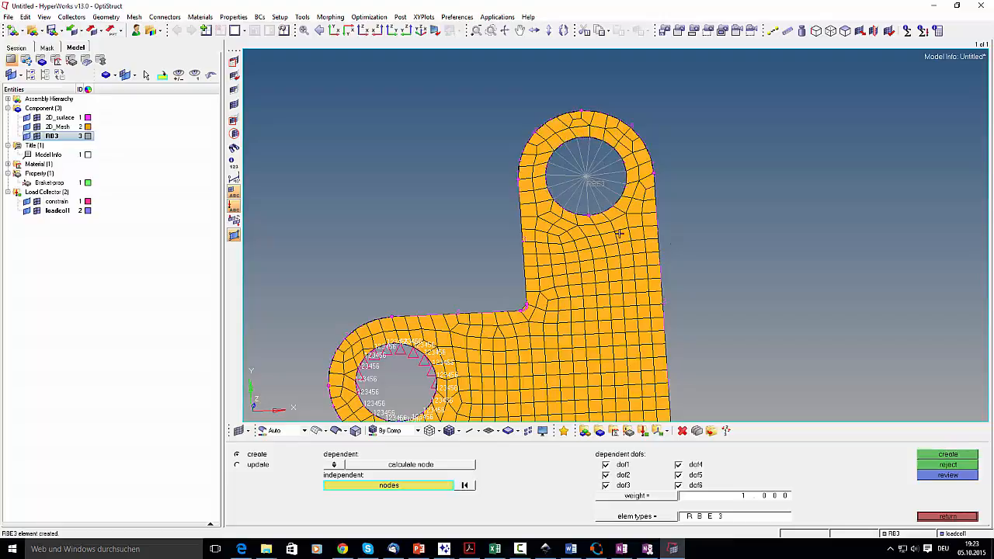
pyautogui.click(950, 518)
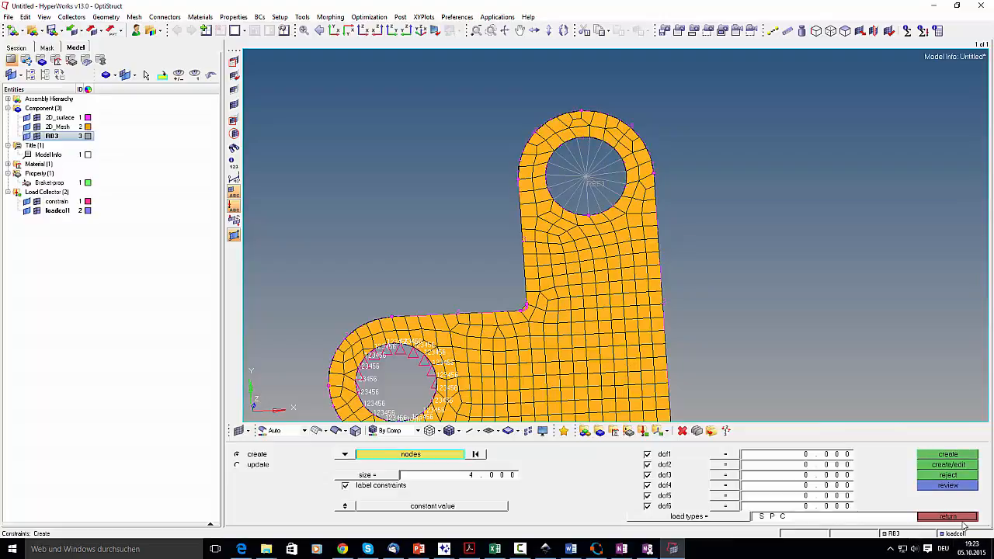
pyautogui.click(957, 517)
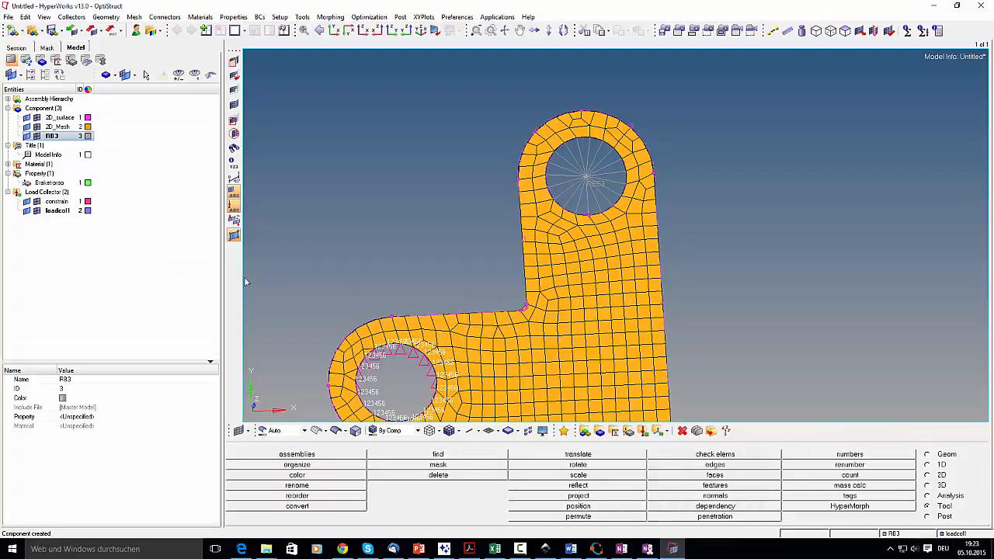
# Toggle the element display of the RB3 component to check which elements it contains
pyautogui.click(36, 137)
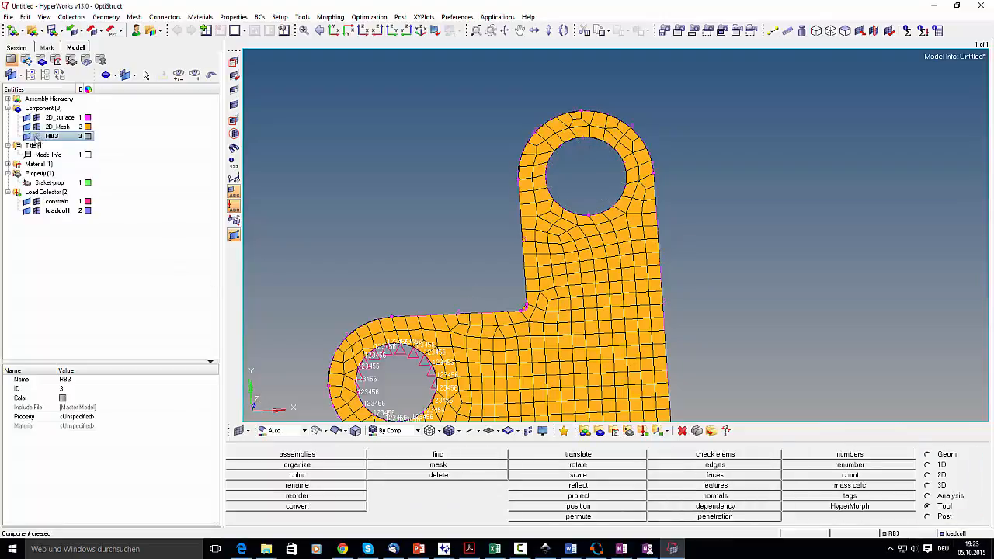
pyautogui.click(35, 136)
pyautogui.click(35, 137)
pyautogui.click(36, 137)
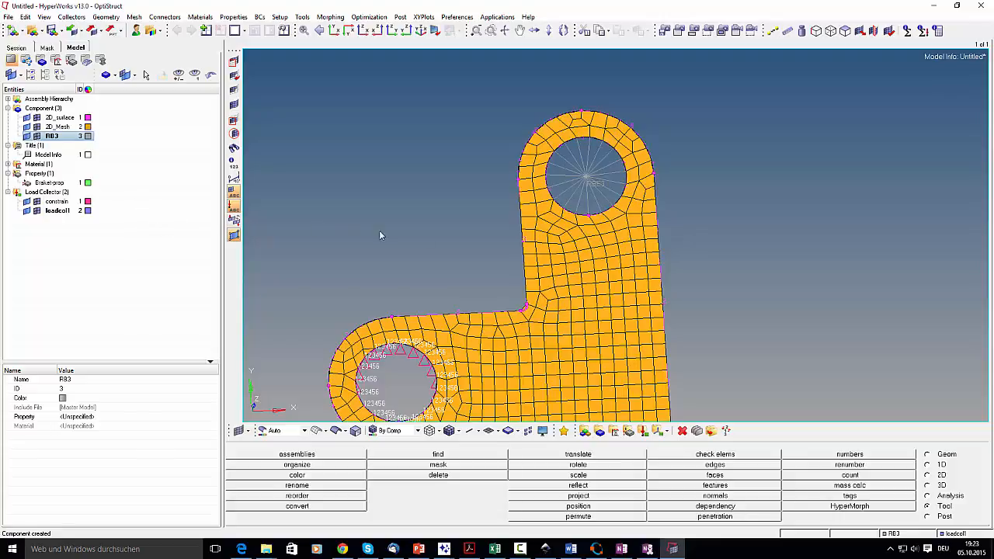
# Create a force of 2500 along the global x-axis on the center node of the upper hole's RBE3 element
pyautogui.keyDown('ctrl'); pyautogui.moveTo(484, 150); pyautogui.dragTo(524, 160); pyautogui.keyUp('ctrl')
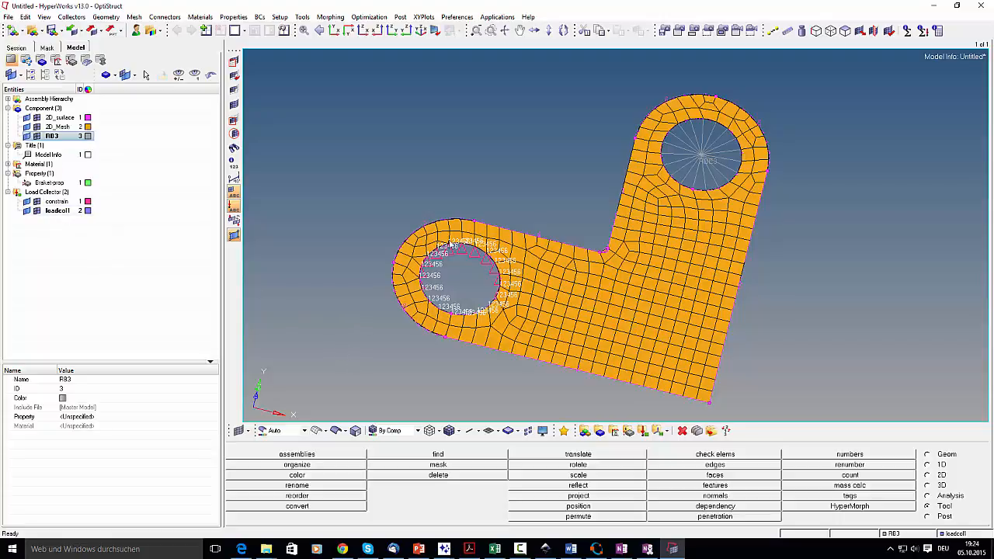
pyautogui.click(260, 16)
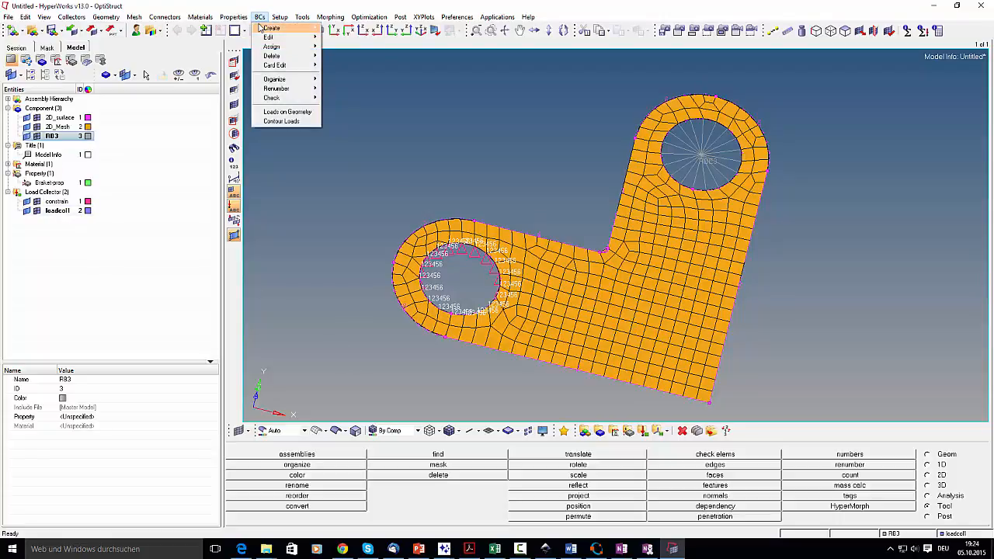
pyautogui.moveTo(306, 28)
pyautogui.click(339, 52)
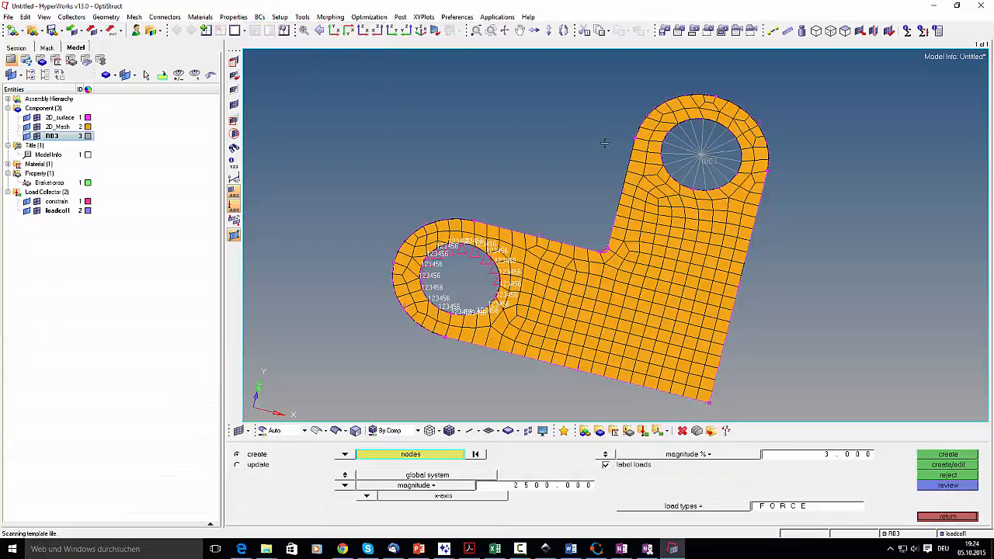
pyautogui.click(701, 155)
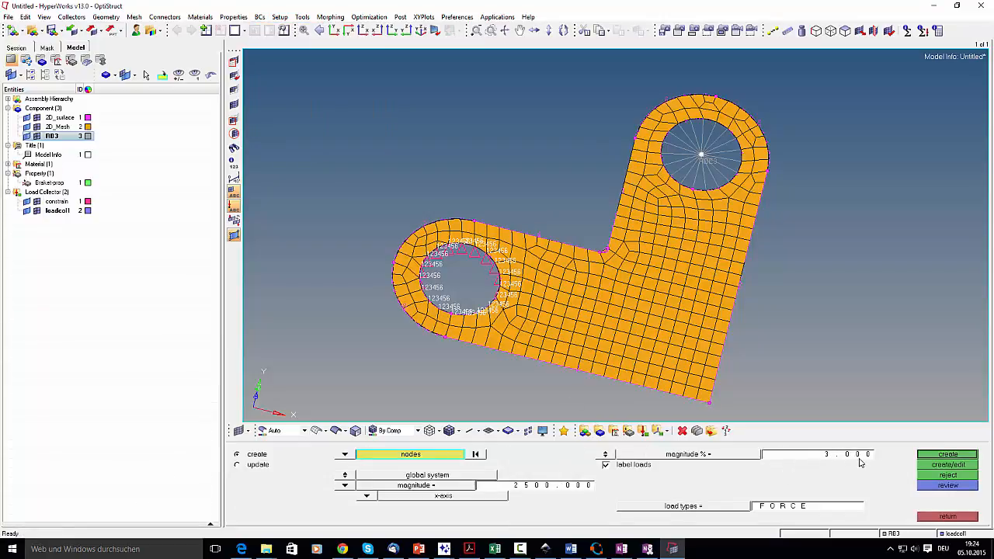
pyautogui.click(937, 456)
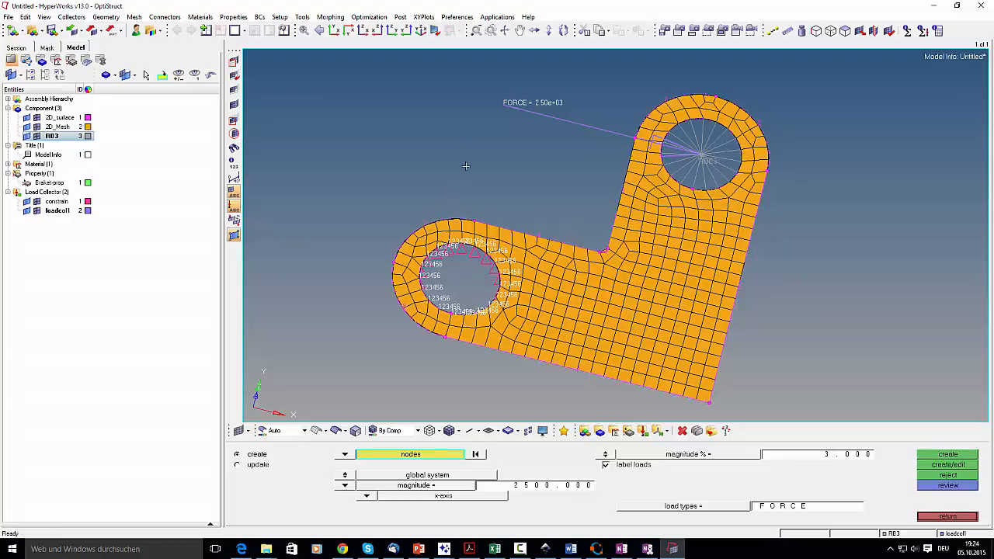
pyautogui.keyDown('ctrl'); pyautogui.moveTo(466, 166); pyautogui.dragTo(536, 180); pyautogui.keyUp('ctrl')
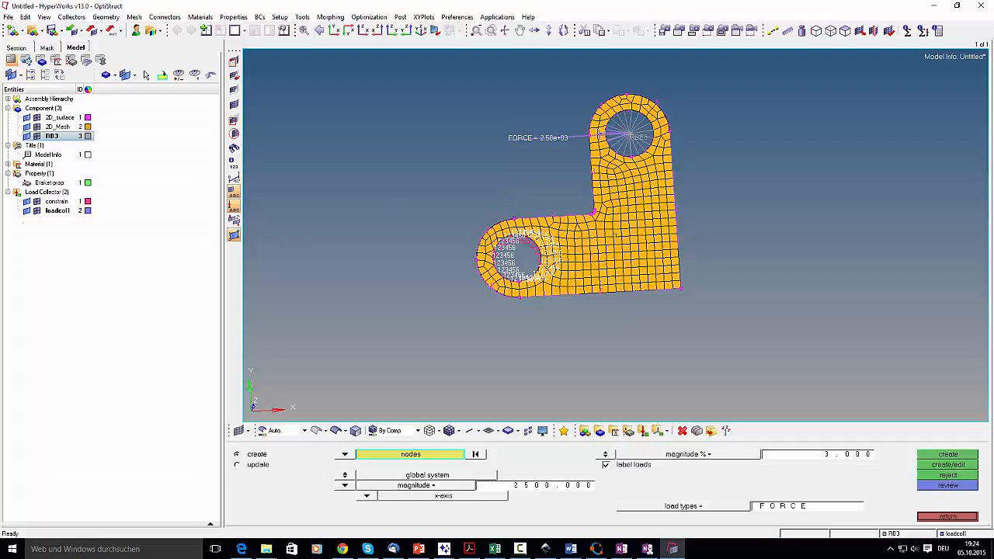
# Create a load step and select it in the model tree
pyautogui.hotkey('alt', 'Tab')
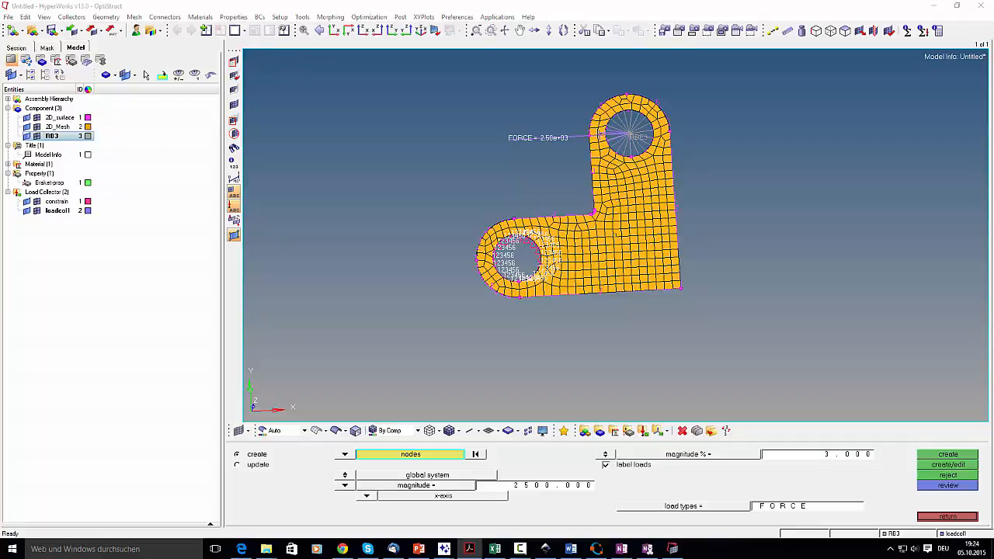
pyautogui.click(280, 17)
pyautogui.moveTo(281, 28)
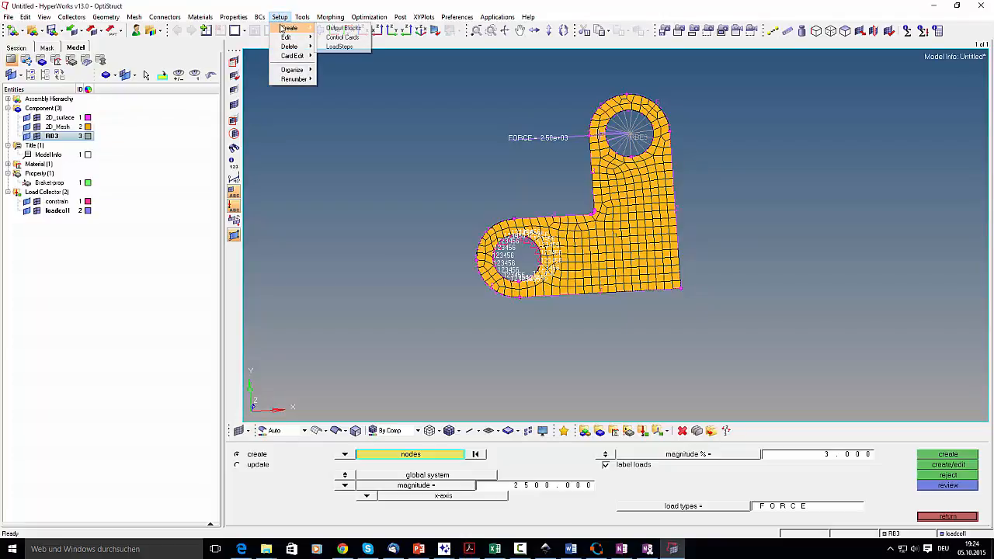
pyautogui.click(342, 37)
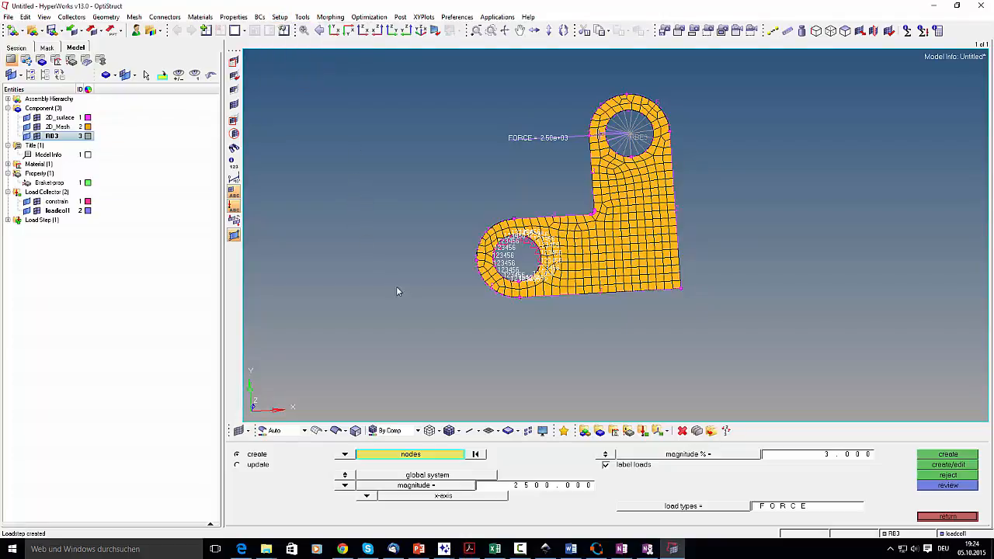
pyautogui.click(8, 220)
pyautogui.click(34, 231)
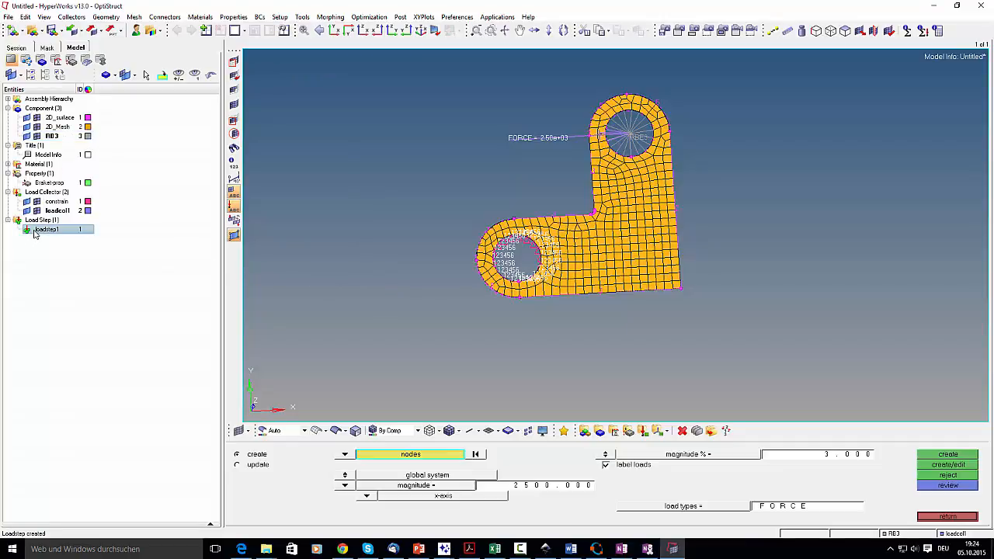
pyautogui.rightClick(35, 234)
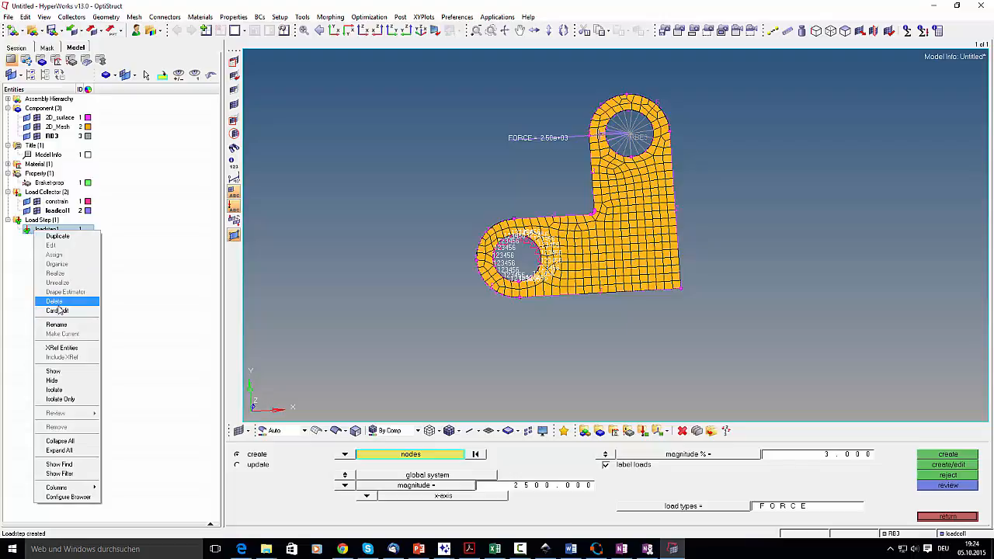
pyautogui.click(35, 231)
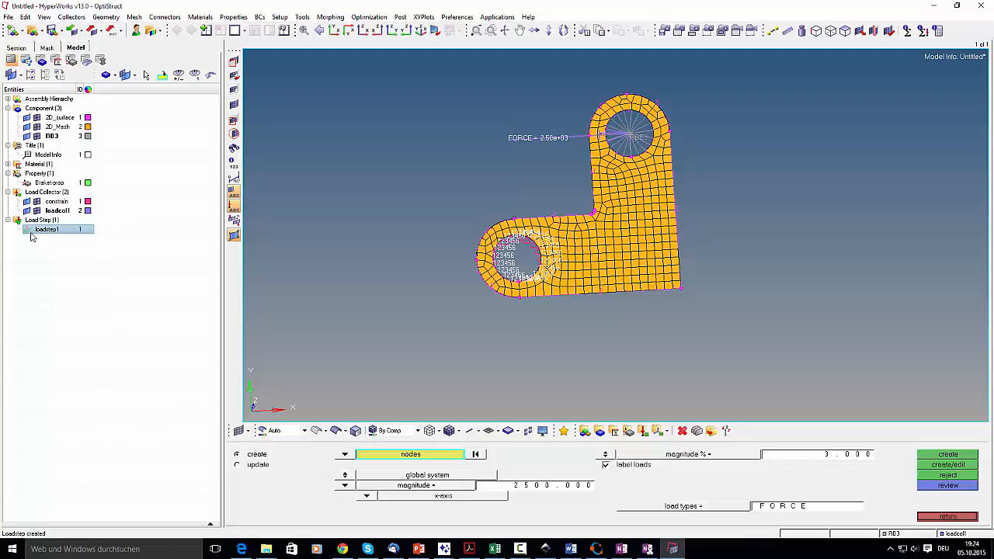
pyautogui.rightClick(50, 231)
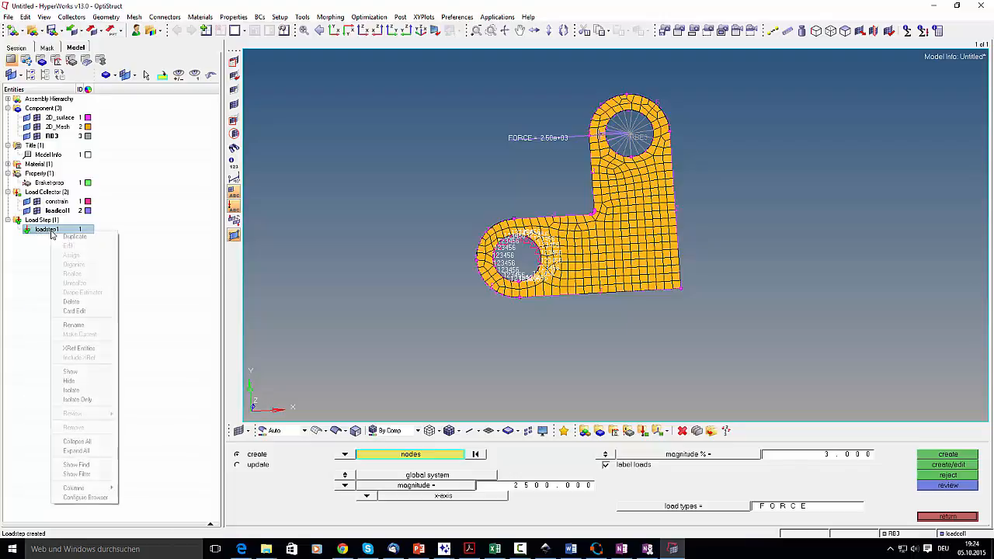
pyautogui.click(86, 312)
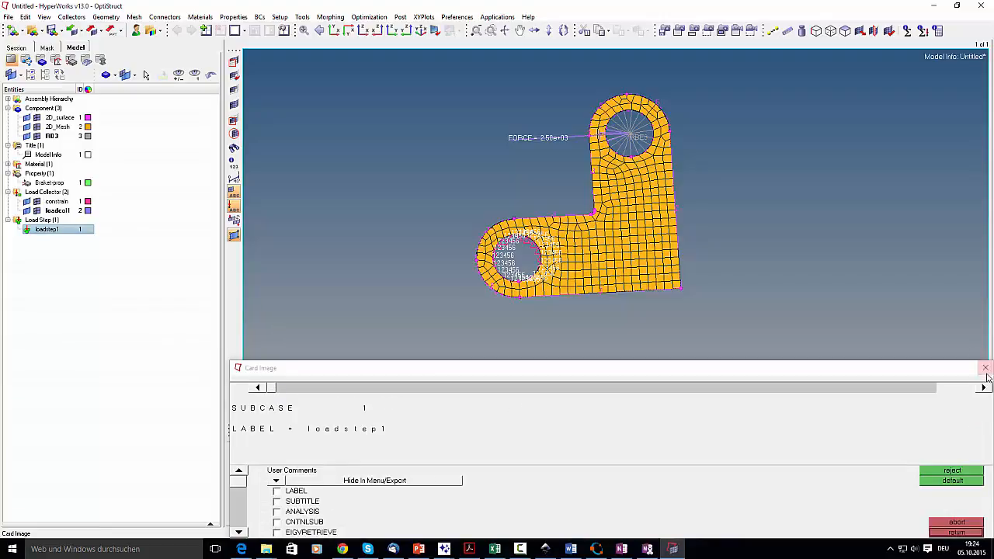
pyautogui.click(985, 369)
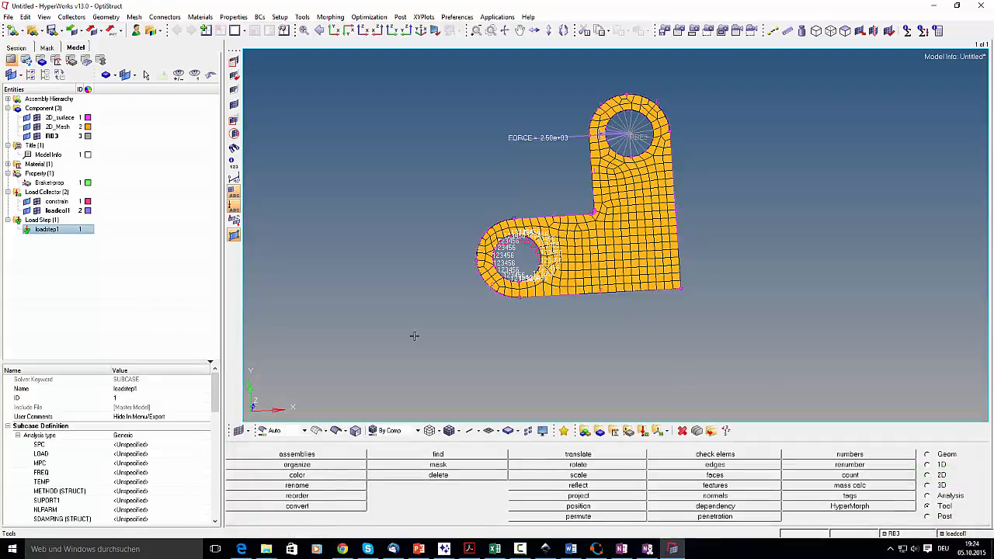
# Rename the load step as Braket-load-step
pyautogui.click(140, 417)
pyautogui.click(139, 389)
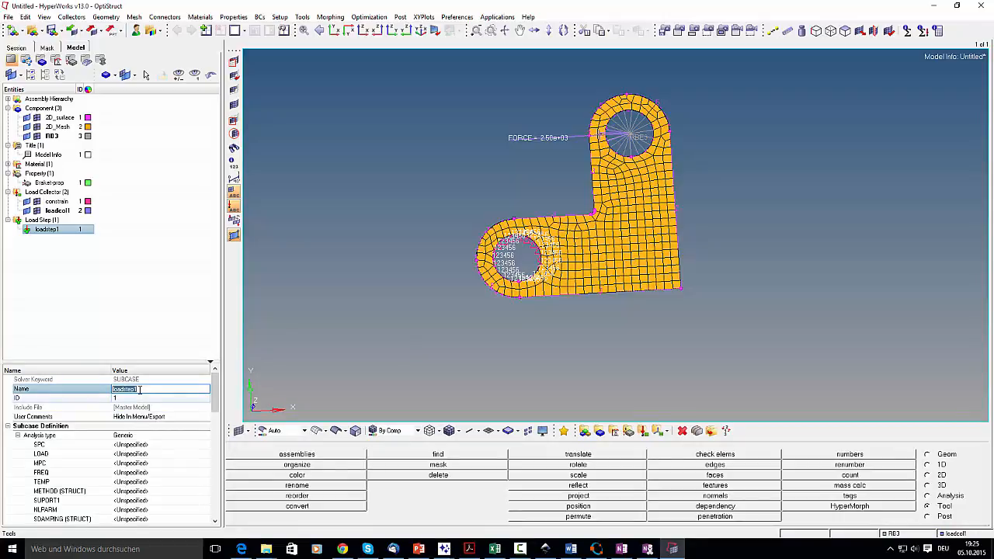
pyautogui.write('Braket-')
pyautogui.press('Return')
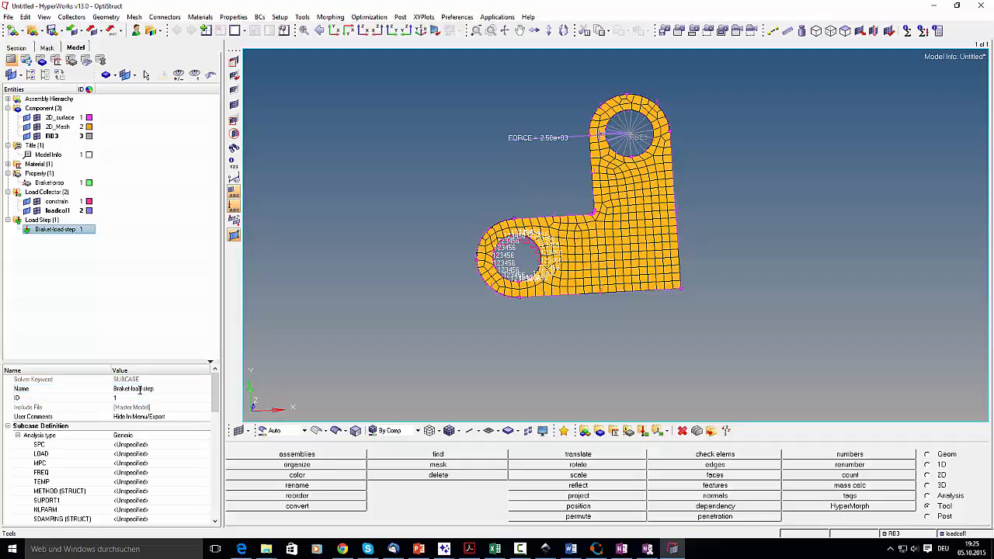
# Set the analysis type of the Braket-load-step load step to Linear Static
pyautogui.click(124, 437)
pyautogui.click(127, 436)
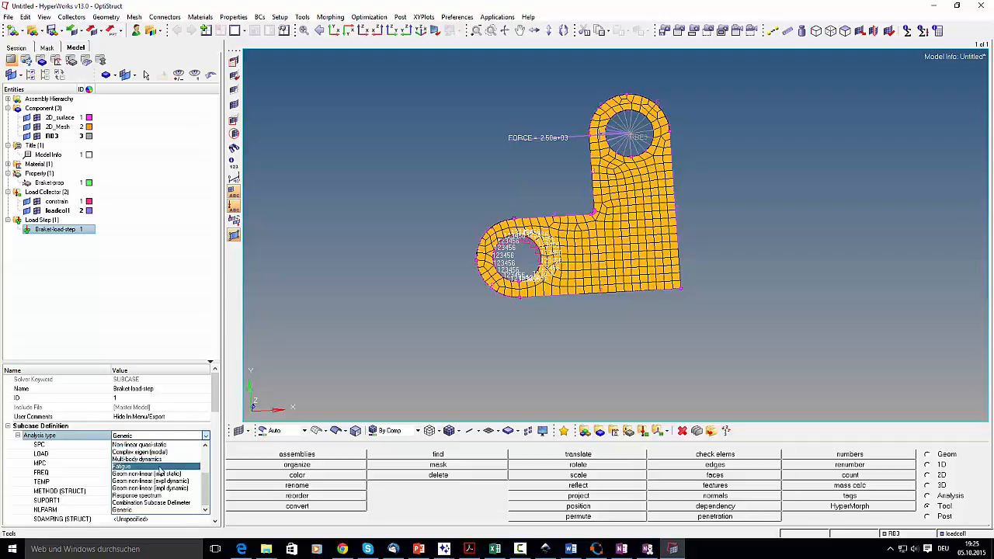
pyautogui.scroll(2, 158, 466)
pyautogui.click(159, 448)
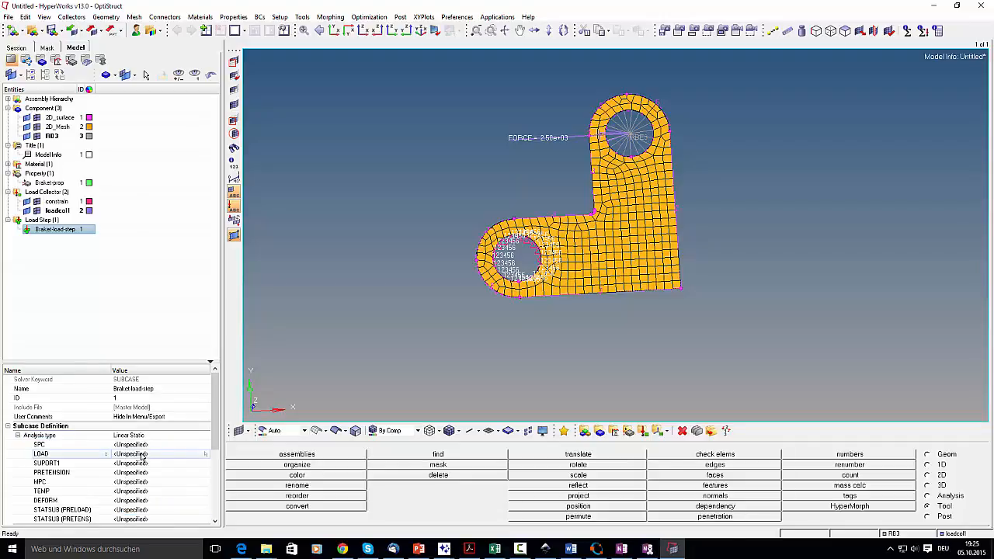
# Assign the constrain load collector as the load step's SPC and loadcol1 as its LOAD
pyautogui.click(152, 449)
pyautogui.click(153, 450)
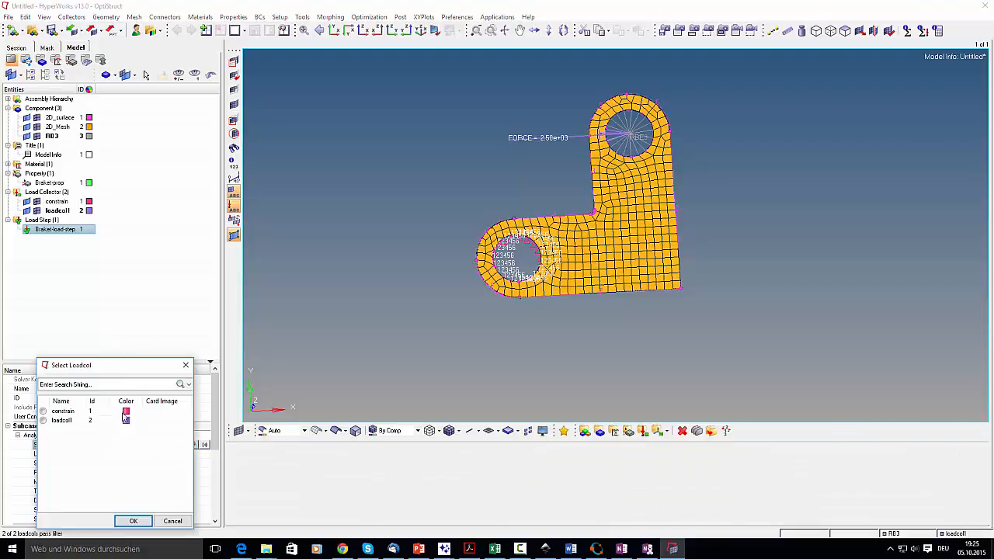
pyautogui.click(62, 411)
pyautogui.click(133, 522)
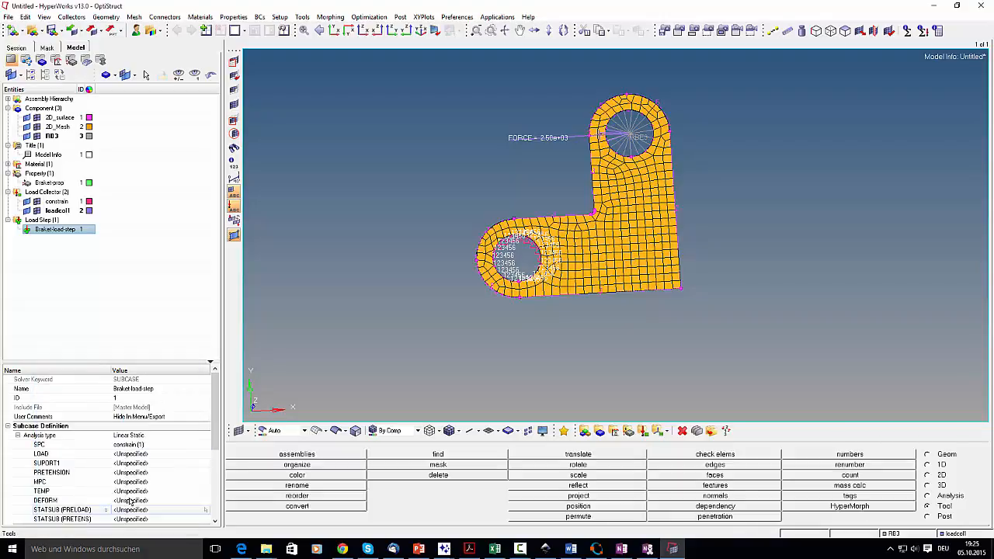
pyautogui.click(144, 455)
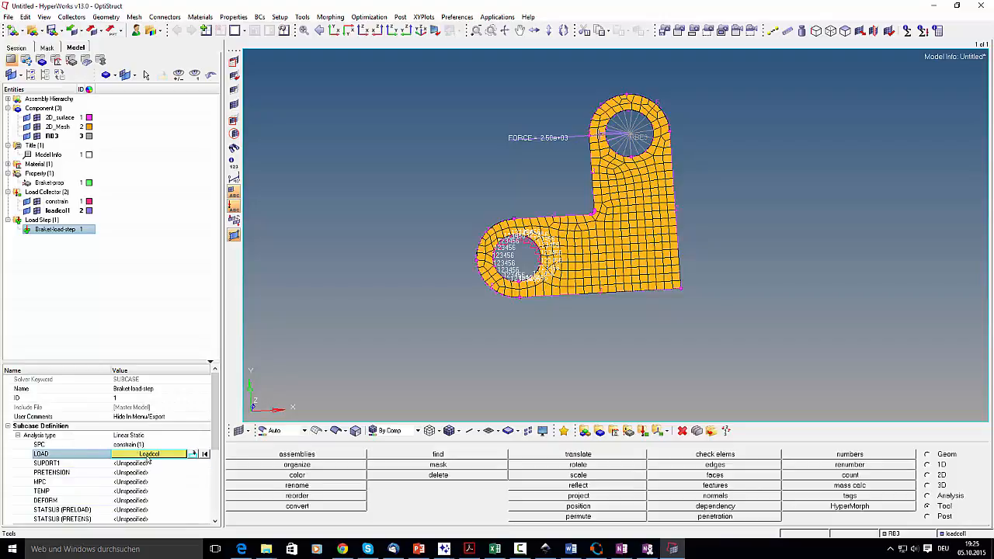
pyautogui.click(147, 455)
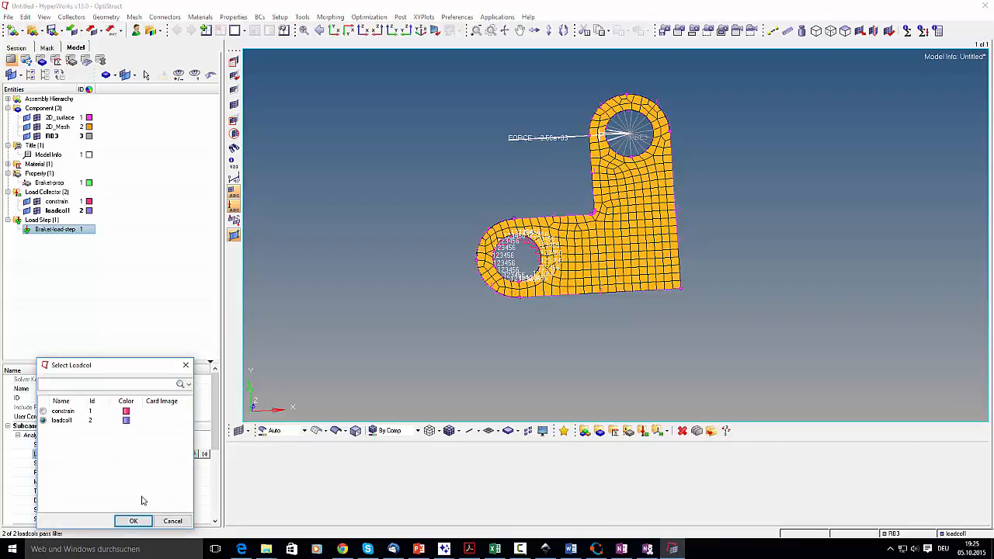
pyautogui.click(133, 521)
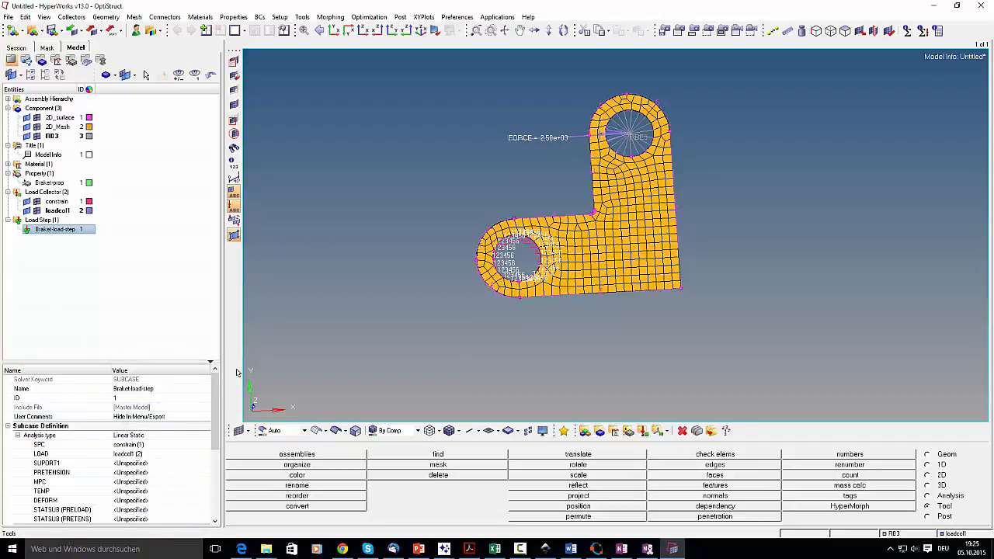
pyautogui.click(259, 17)
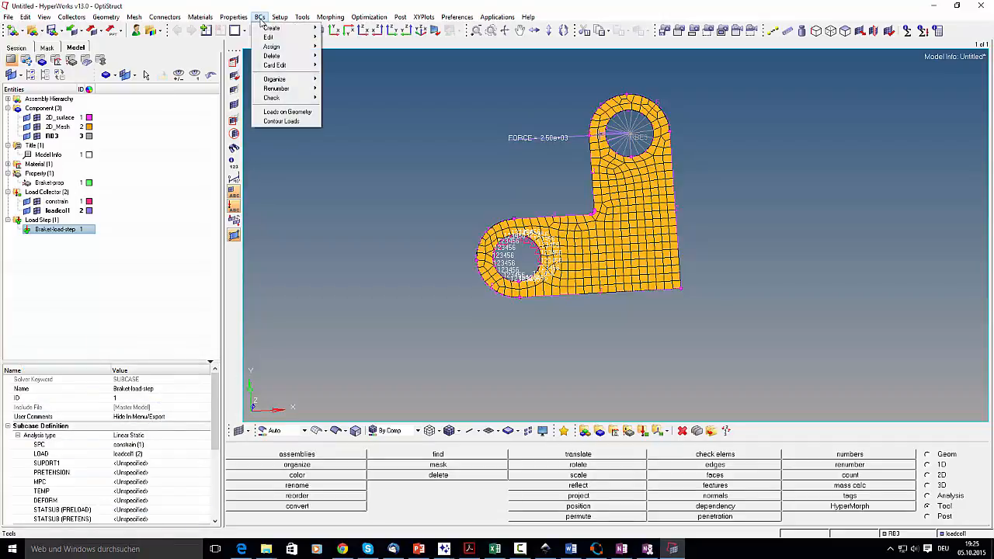
pyautogui.moveTo(262, 29)
pyautogui.click(8, 17)
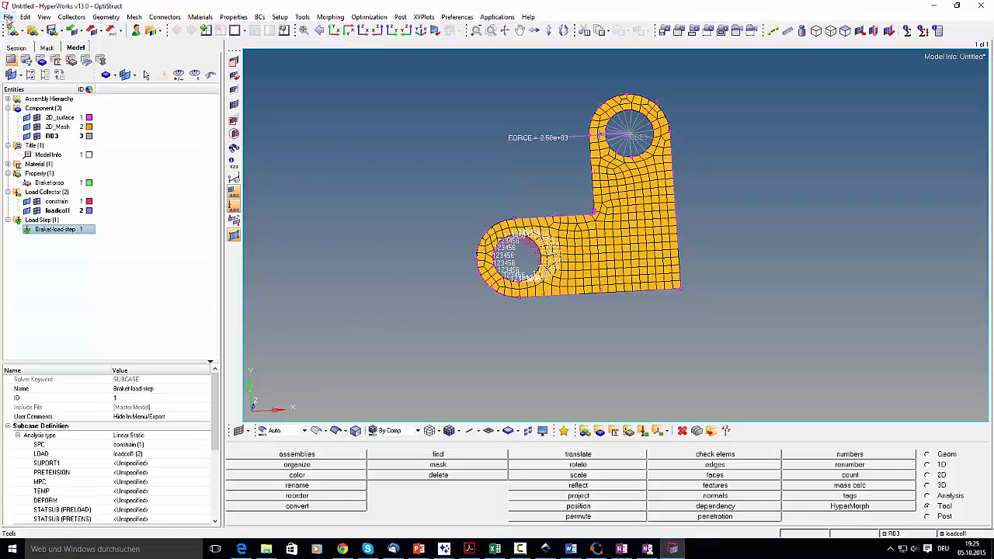
# Start saving the model under a new name and create a folder FEM-tutorial on drive D:
pyautogui.click(8, 17)
pyautogui.moveTo(27, 73)
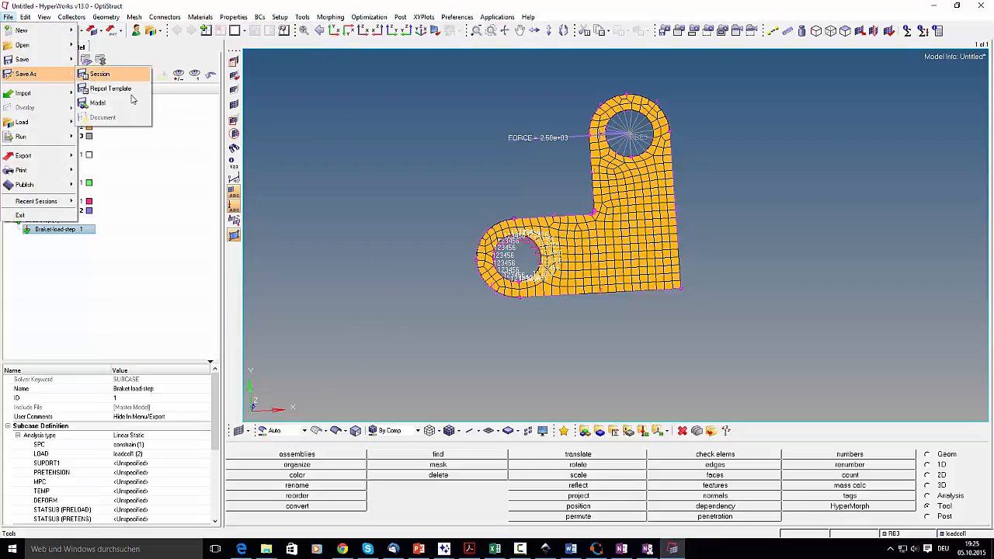
pyautogui.click(97, 73)
pyautogui.click(272, 71)
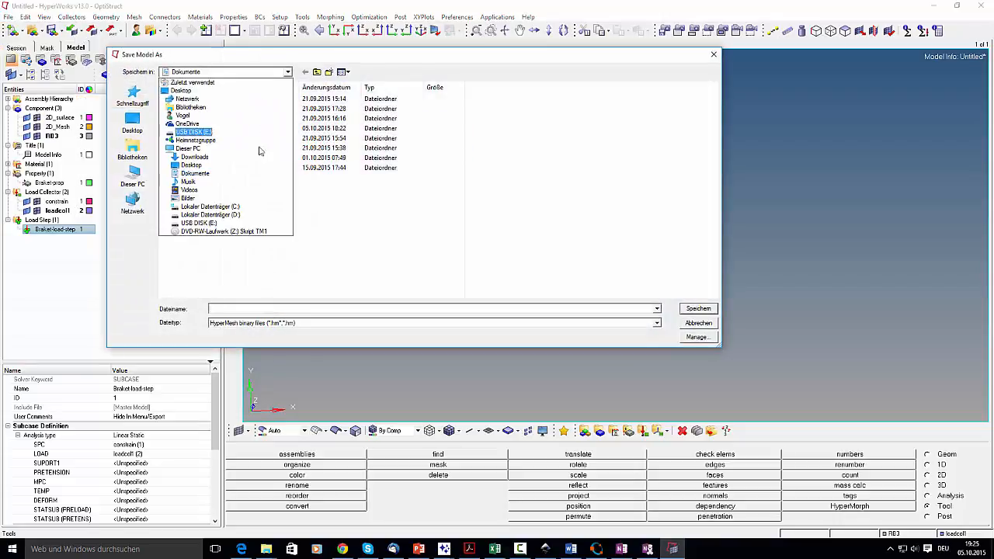
pyautogui.click(231, 215)
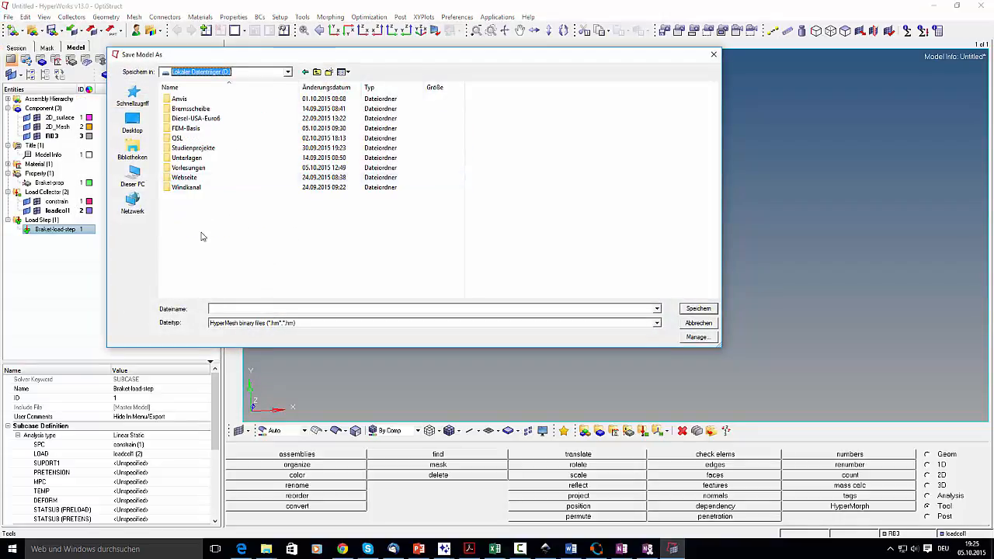
pyautogui.rightClick(201, 235)
pyautogui.moveTo(273, 344)
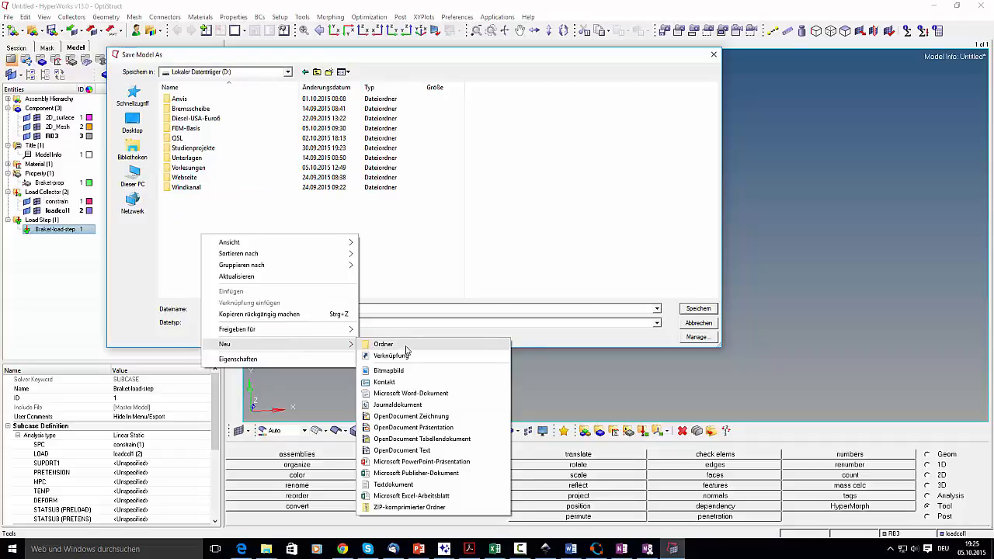
pyautogui.click(404, 347)
pyautogui.write('FEM')
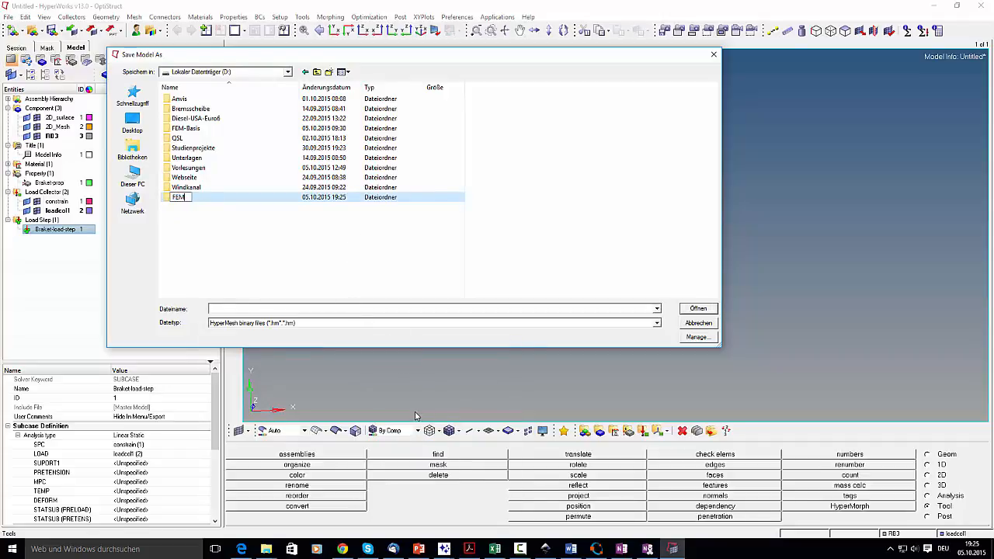
pyautogui.write('-tur')
pyautogui.write('orial')
pyautogui.press('Return')
# Create the subfolder chapter1 inside FEM-tutorial and save the model in it as version1
pyautogui.doubleClick(189, 197)
pyautogui.rightClick(234, 166)
pyautogui.moveTo(310, 274)
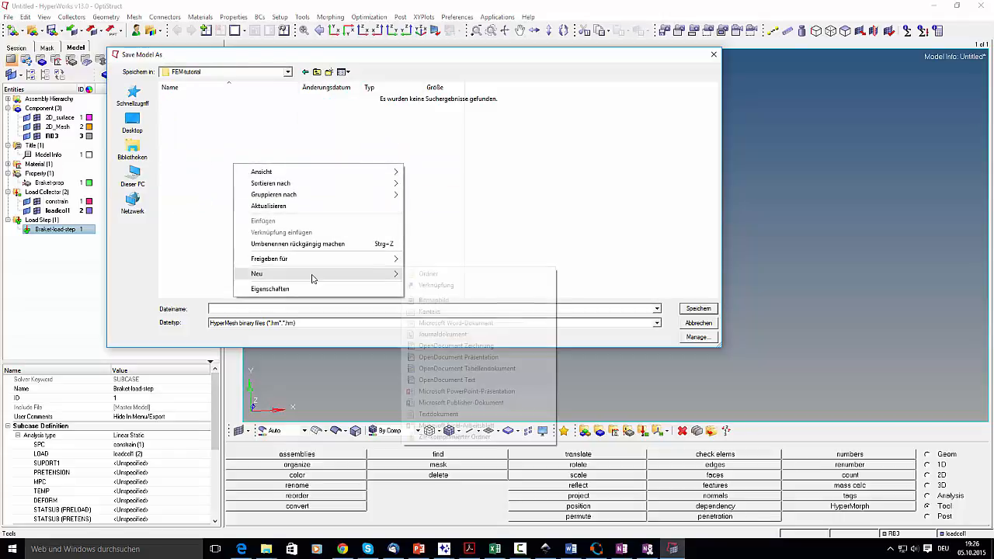
pyautogui.click(447, 271)
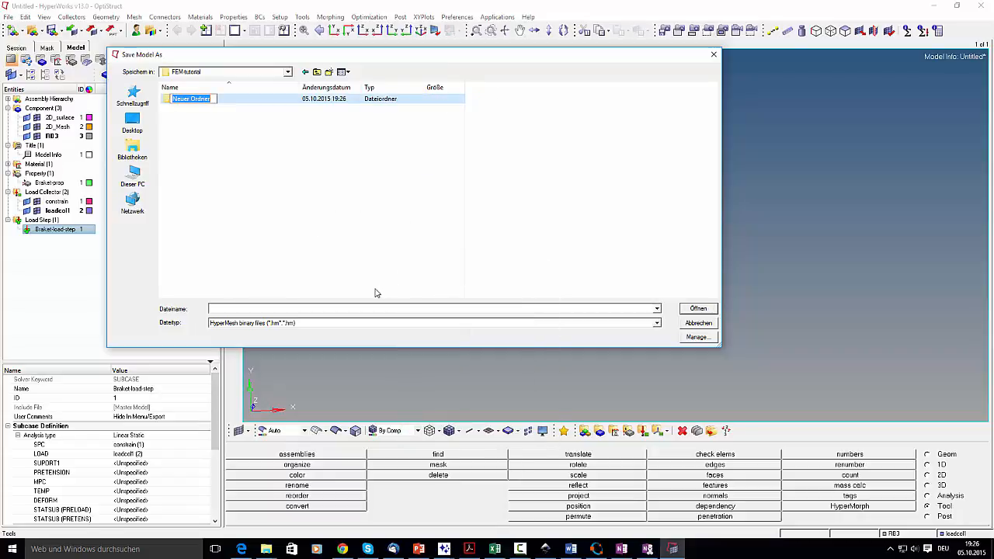
pyautogui.write('chapter1')
pyautogui.press('Return')
pyautogui.doubleClick(172, 102)
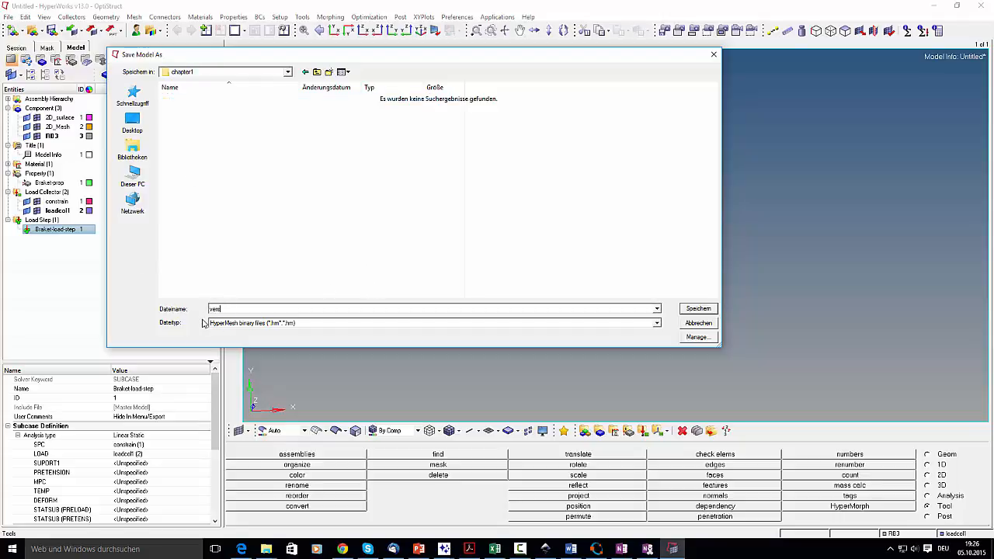
pyautogui.press('Return')
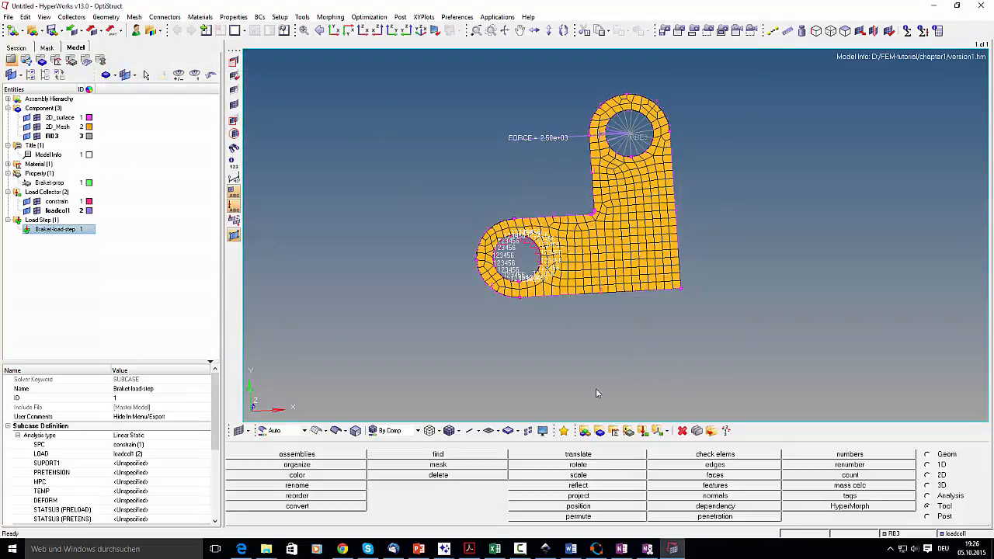
# Color the bracket's elements by property and by material to check their assignments
pyautogui.click(417, 432)
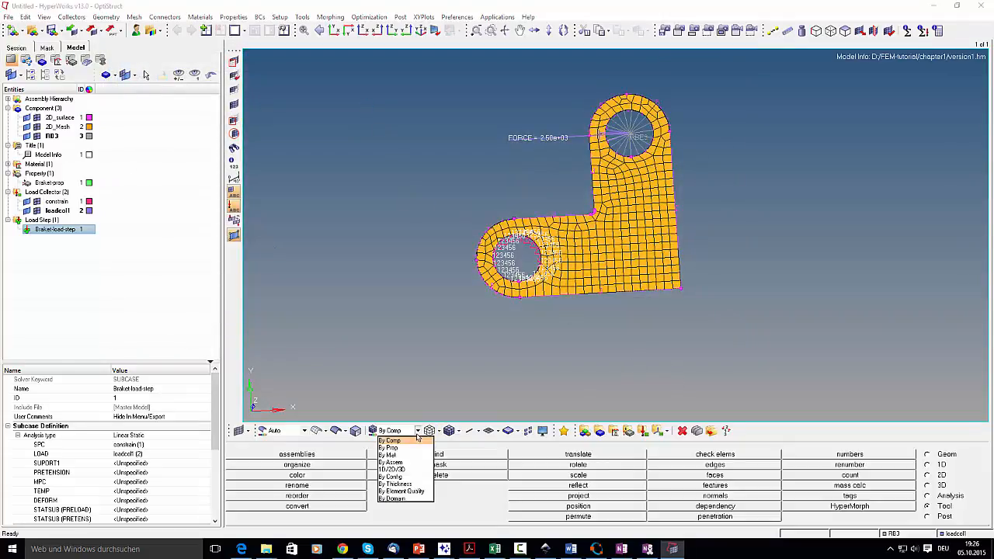
pyautogui.click(389, 448)
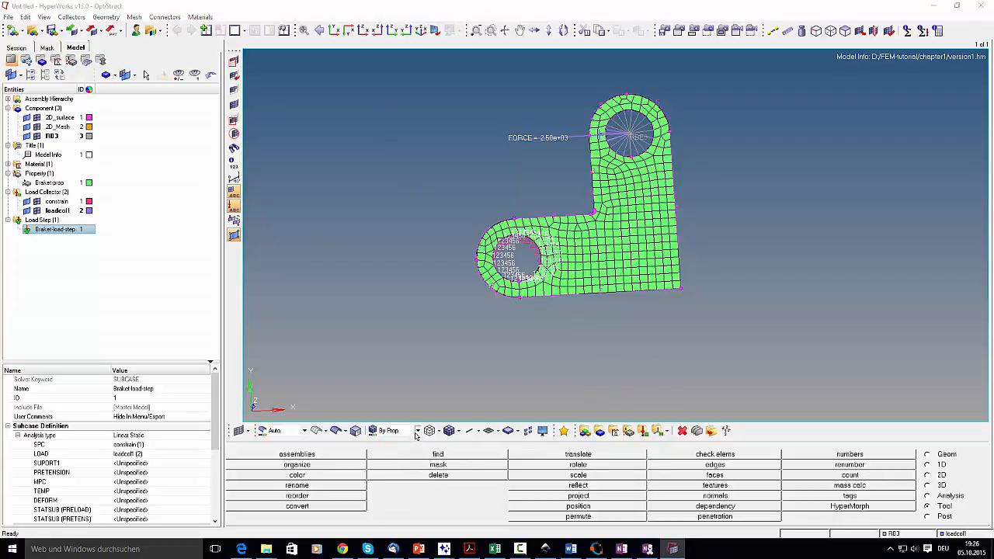
pyautogui.click(417, 433)
pyautogui.click(410, 457)
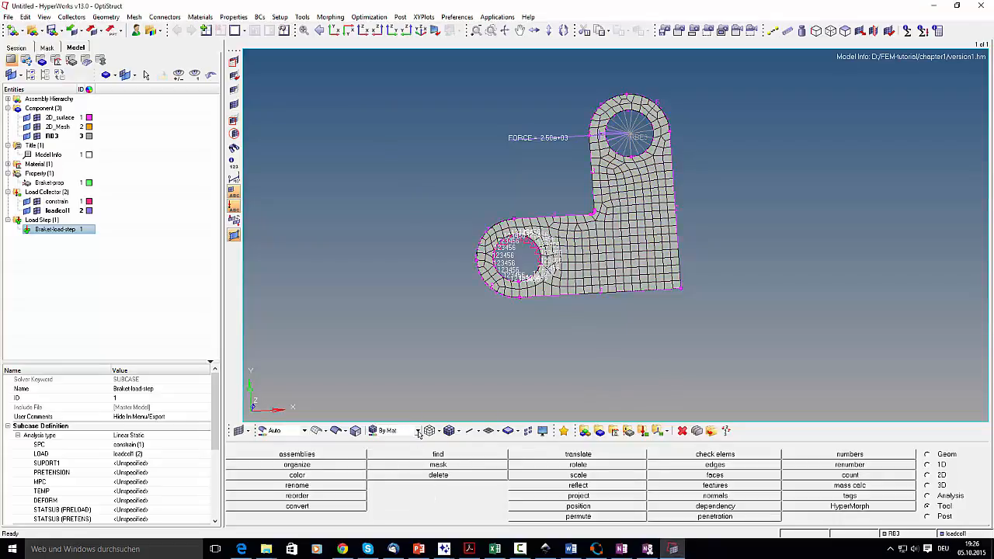
# Change the display color of the stell material to light pink
pyautogui.click(419, 433)
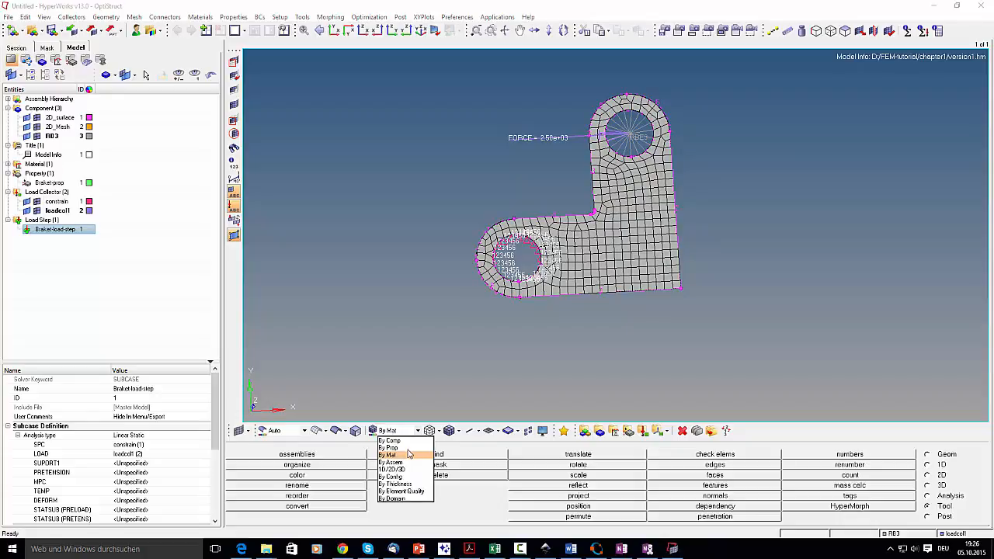
pyautogui.click(8, 165)
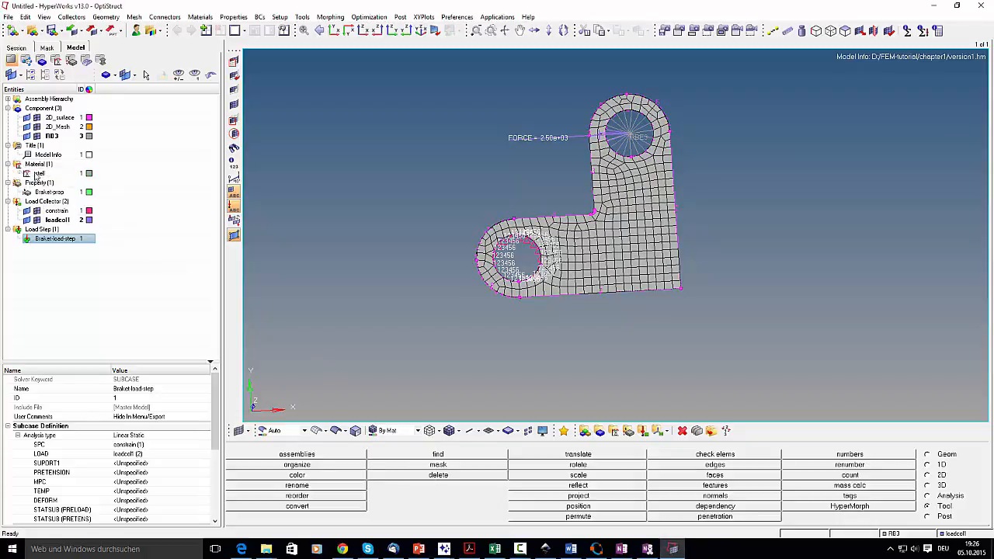
pyautogui.click(39, 174)
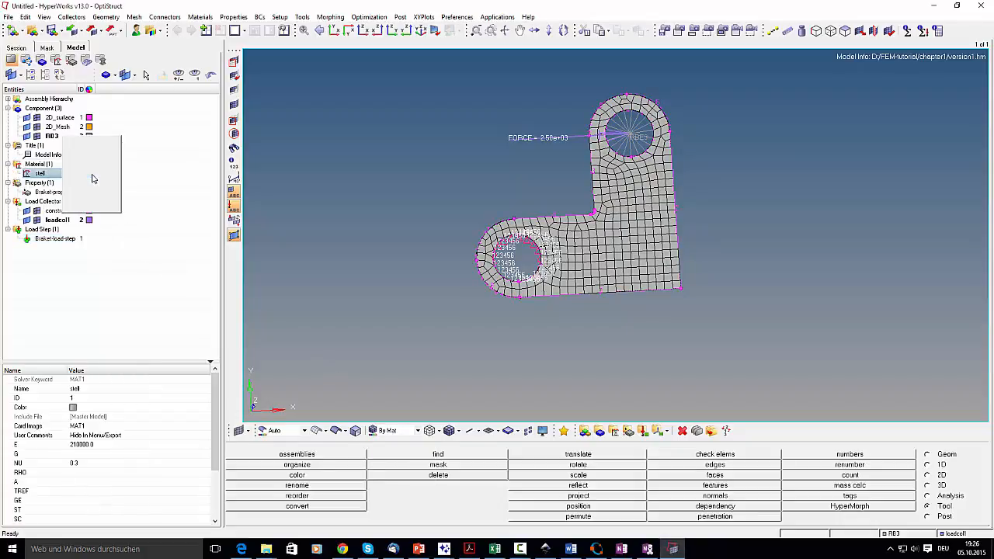
pyautogui.click(89, 175)
pyautogui.click(76, 186)
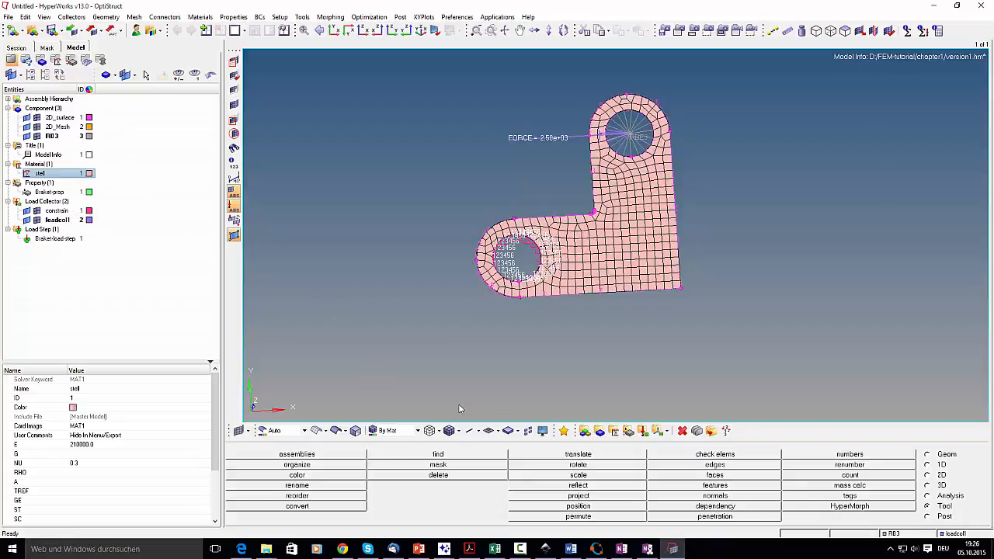
# Color the elements by assembly, and return the element coloring to by component
pyautogui.click(418, 431)
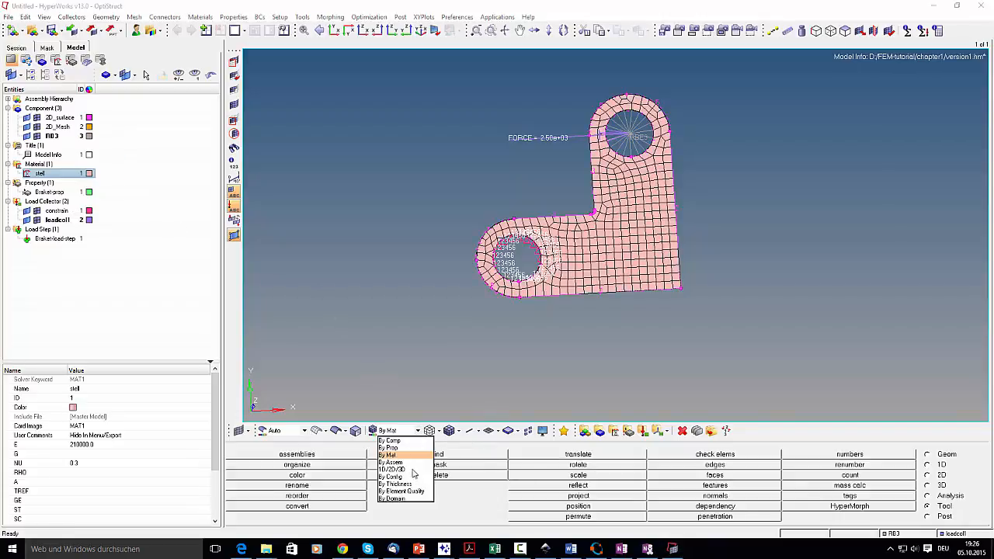
pyautogui.click(407, 462)
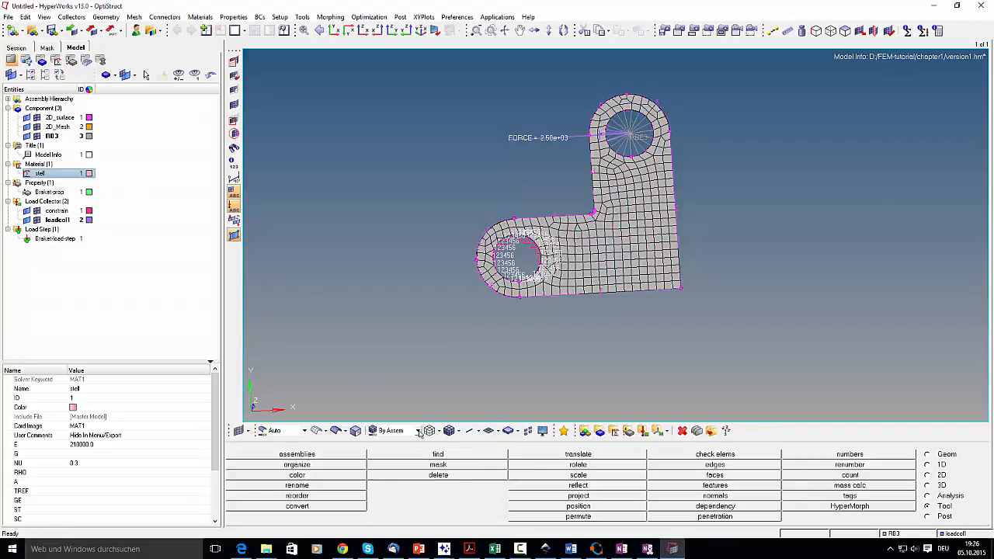
pyautogui.click(419, 432)
pyautogui.click(415, 440)
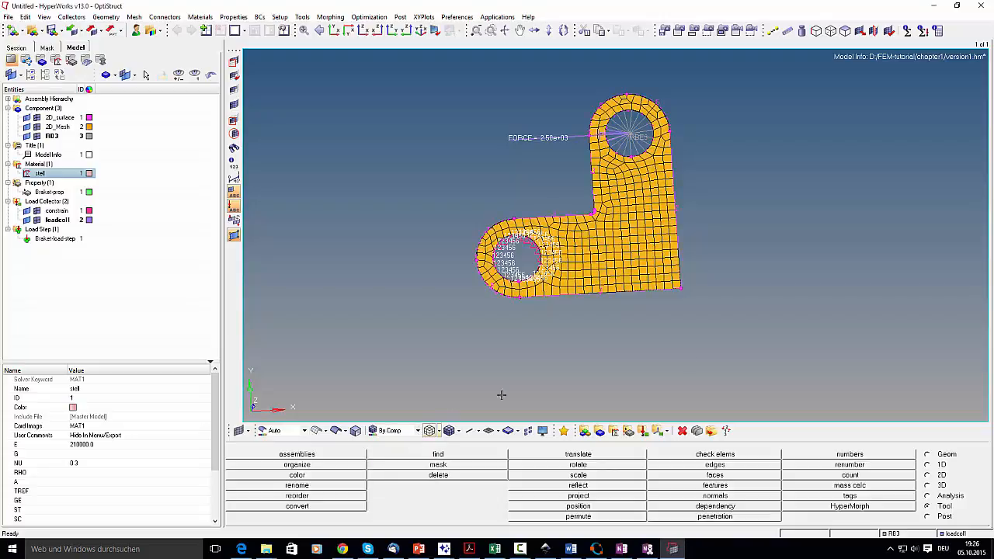
# Run the OptiStruct analysis with D:/FEM-tutorial/chapter1/version1.fem as the input file
pyautogui.click(932, 496)
pyautogui.click(852, 517)
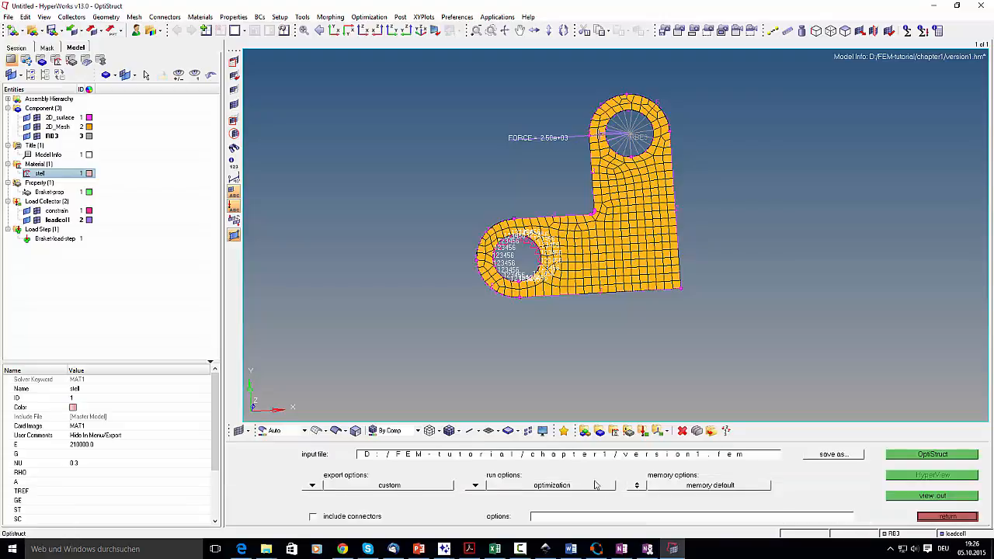
pyautogui.click(932, 454)
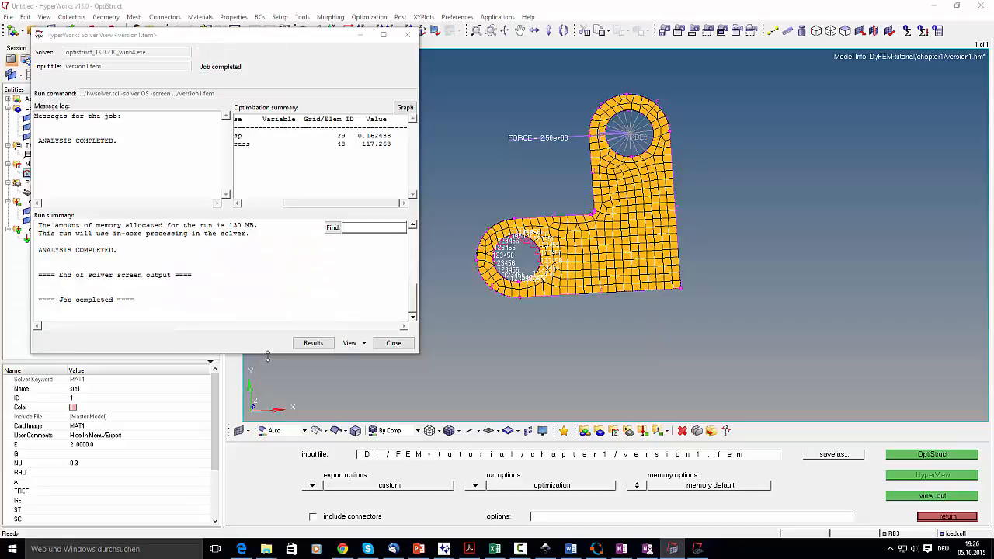
# Open the analysis results in HyperView in a maximized window and play the bracket's deformation animation
pyautogui.click(313, 342)
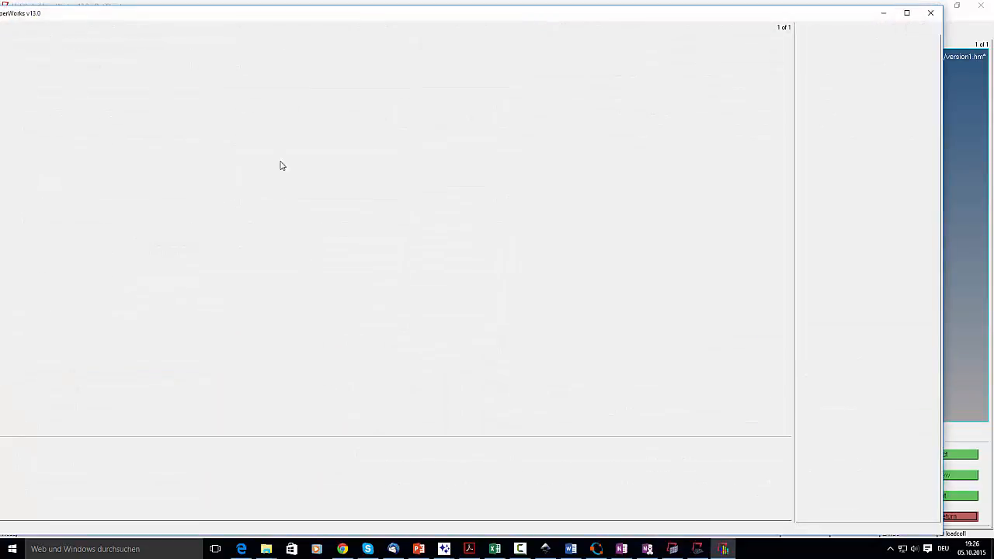
pyautogui.click(907, 14)
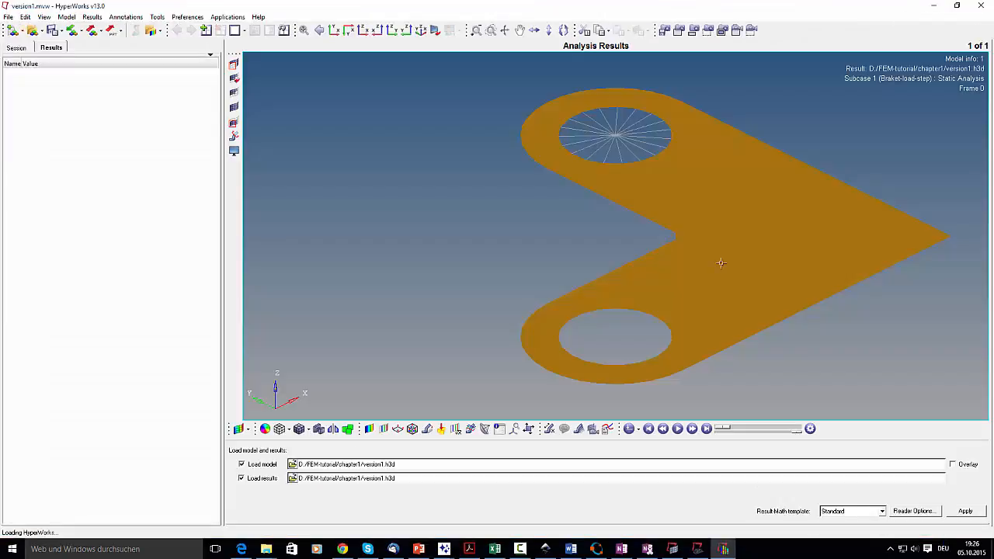
pyautogui.moveTo(819, 344)
pyautogui.keyDown('ctrl'); pyautogui.mouseDown()
pyautogui.moveTo(759, 313)
pyautogui.moveTo(670, 365)
pyautogui.moveTo(595, 184)
pyautogui.moveTo(632, 286)
pyautogui.moveTo(637, 146)
pyautogui.moveTo(675, 304)
pyautogui.mouseUp(); pyautogui.keyUp('ctrl')
pyautogui.click(678, 428)
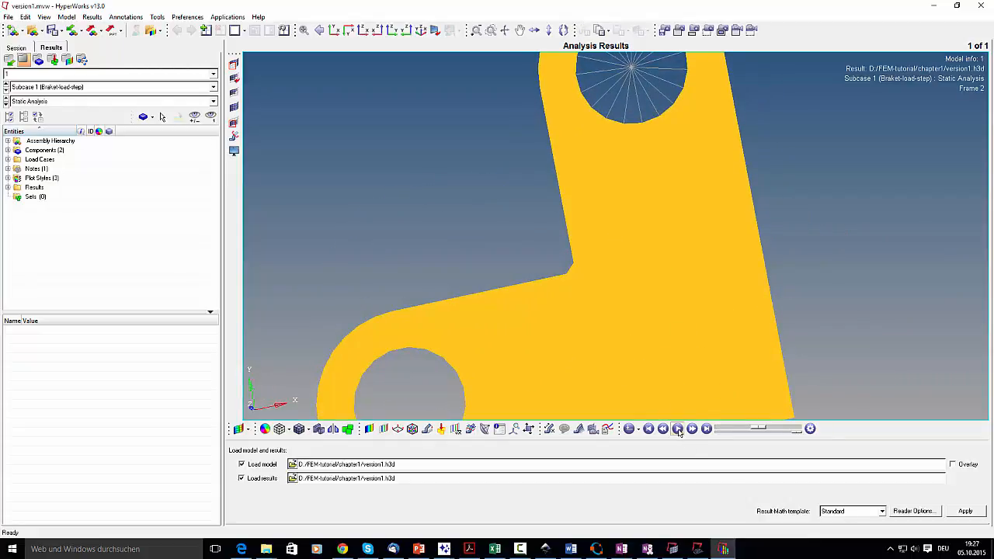
pyautogui.keyDown('ctrl'); pyautogui.moveTo(697, 318); pyautogui.dragTo(742, 304, button='right'); pyautogui.keyUp('ctrl')
pyautogui.keyDown('ctrl'); pyautogui.scroll(-1, 695, 323); pyautogui.keyUp('ctrl')
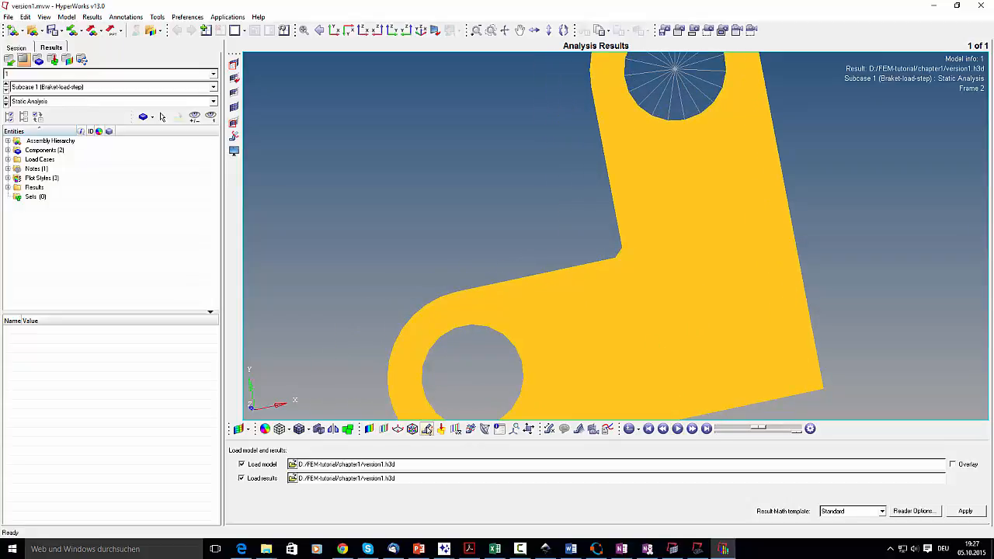
# Set the uniform scale factor of the deformed displacement shape to 100
pyautogui.click(427, 428)
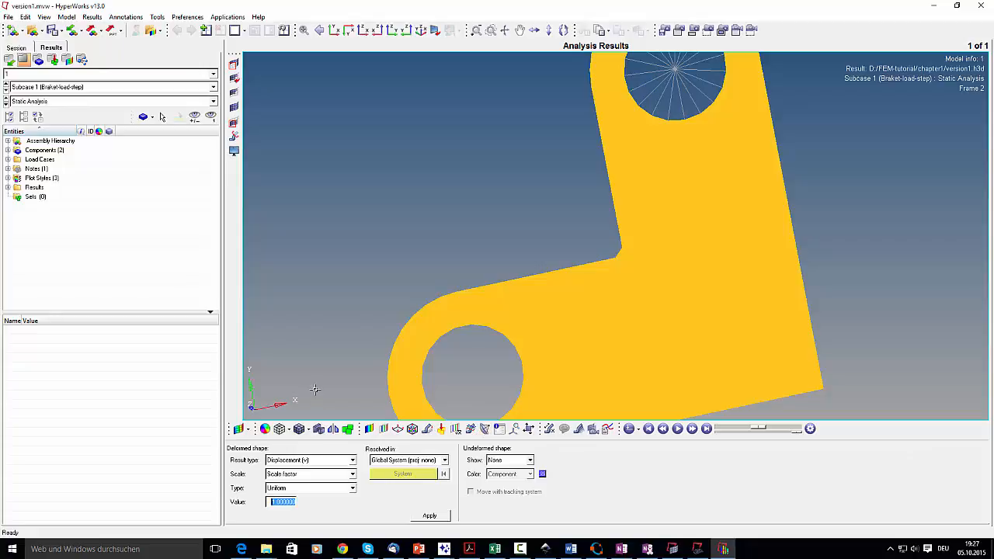
pyautogui.write('100')
pyautogui.press('Return')
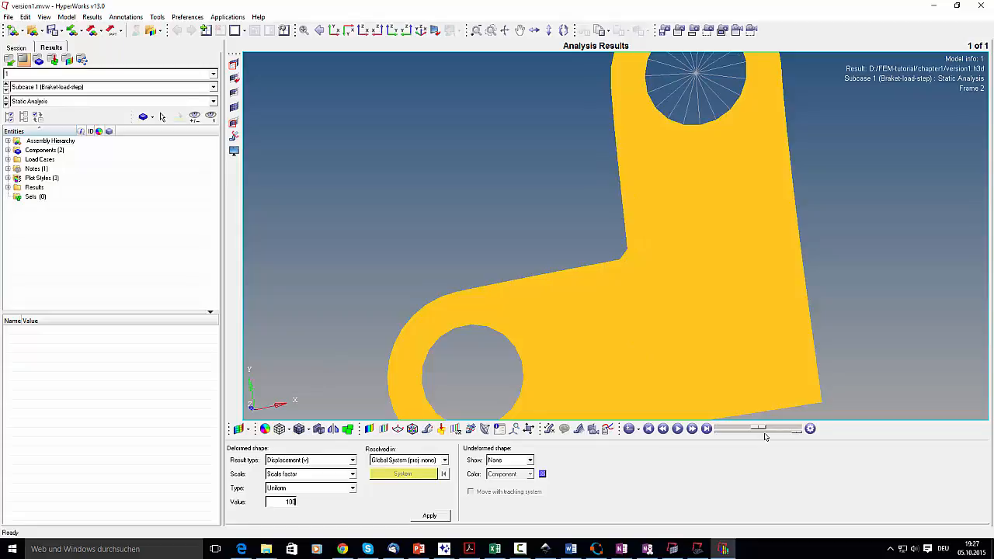
# Slow down the bracket's deformation animation and stop it at frame 4
pyautogui.moveTo(792, 436); pyautogui.dragTo(742, 436)
pyautogui.scroll(-2, 471, 192)
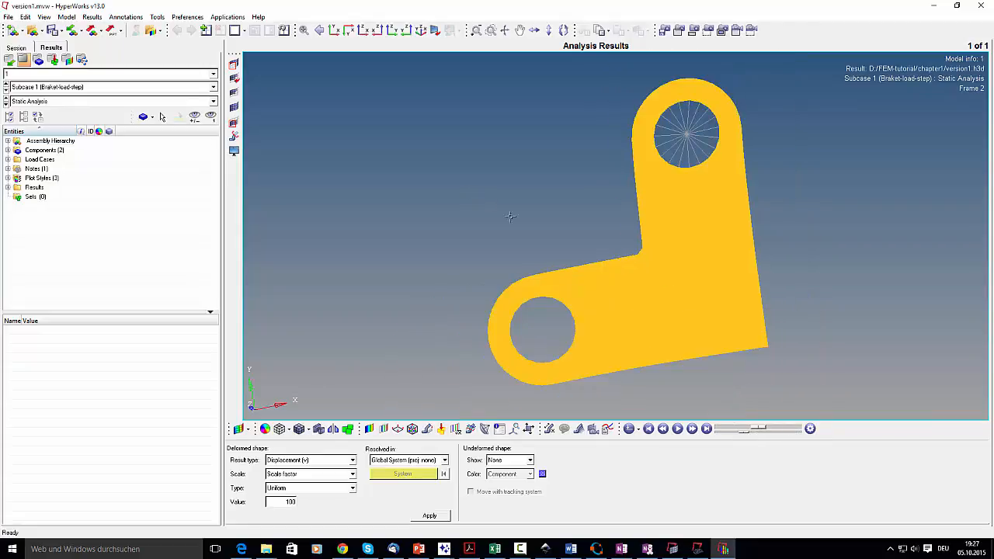
pyautogui.click(692, 429)
pyautogui.moveTo(743, 435); pyautogui.dragTo(731, 435)
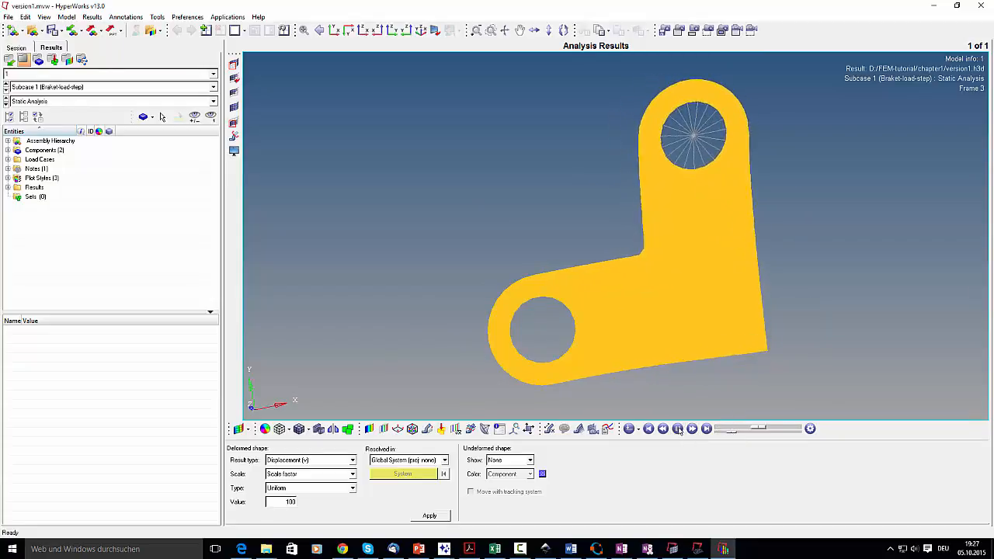
pyautogui.click(679, 430)
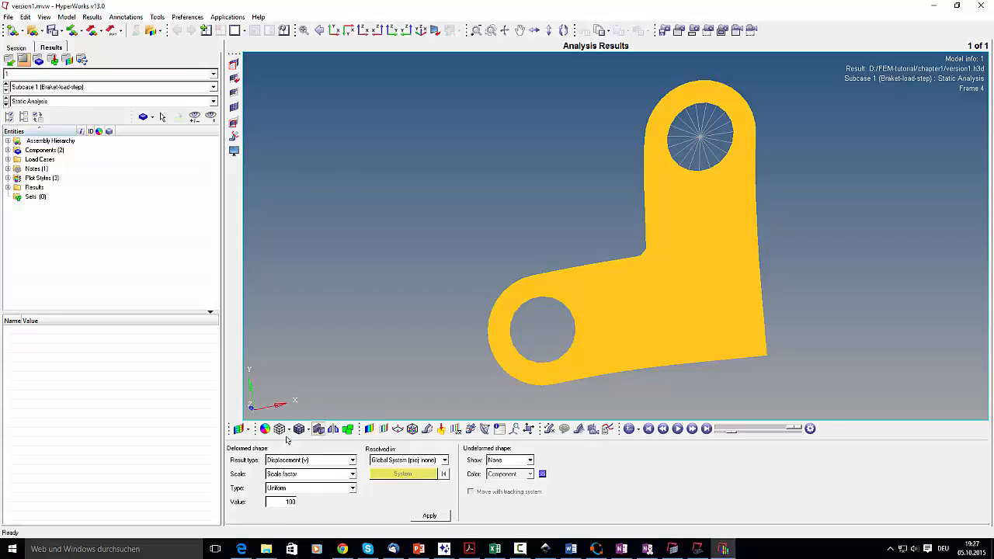
# Plot a contour of the displacement magnitude on the bracket component in the analysis system
pyautogui.click(265, 430)
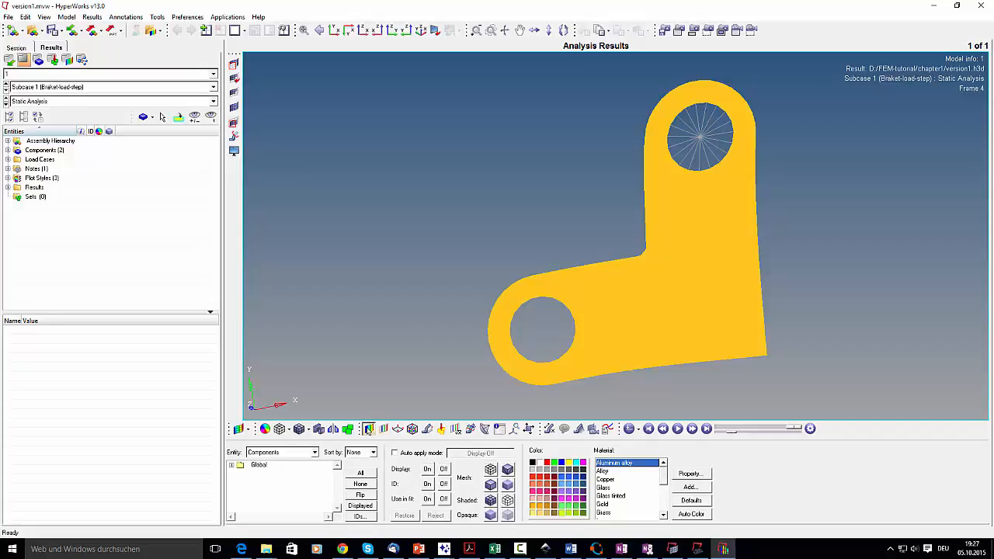
pyautogui.click(369, 429)
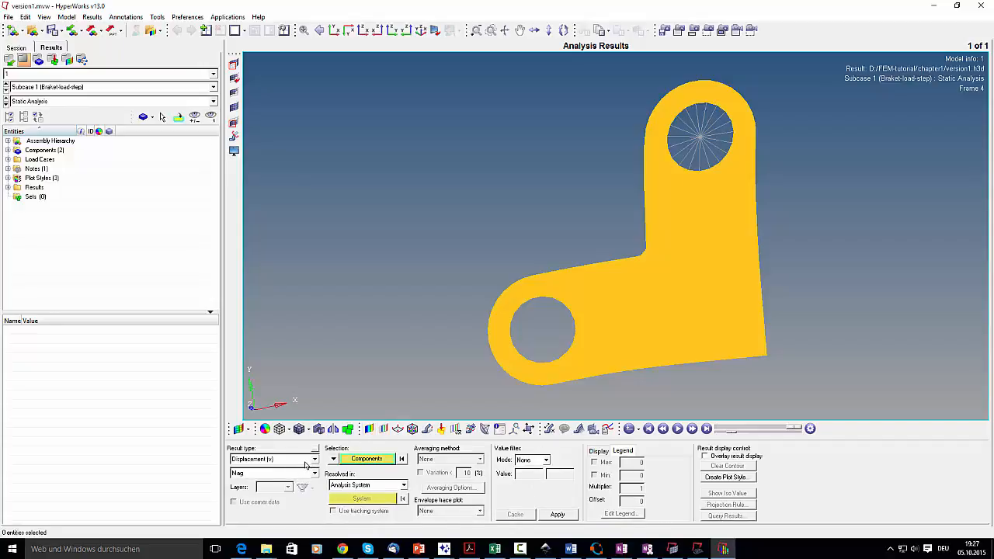
pyautogui.click(548, 379)
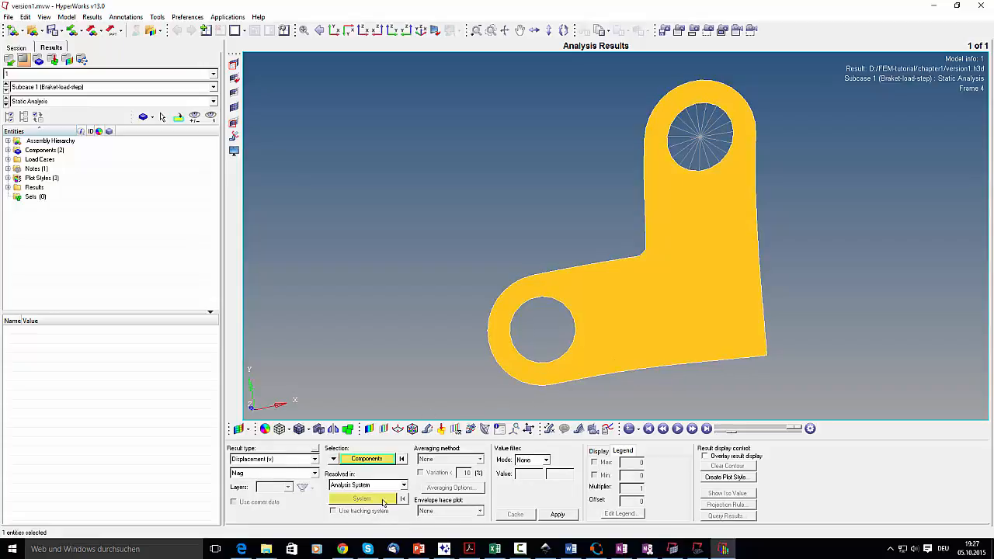
pyautogui.click(557, 515)
# Switch the contour to Element Stresses (2D & 3D), plotting the von Mises stress with the Max layer option on the bracket
pyautogui.click(306, 460)
pyautogui.click(302, 476)
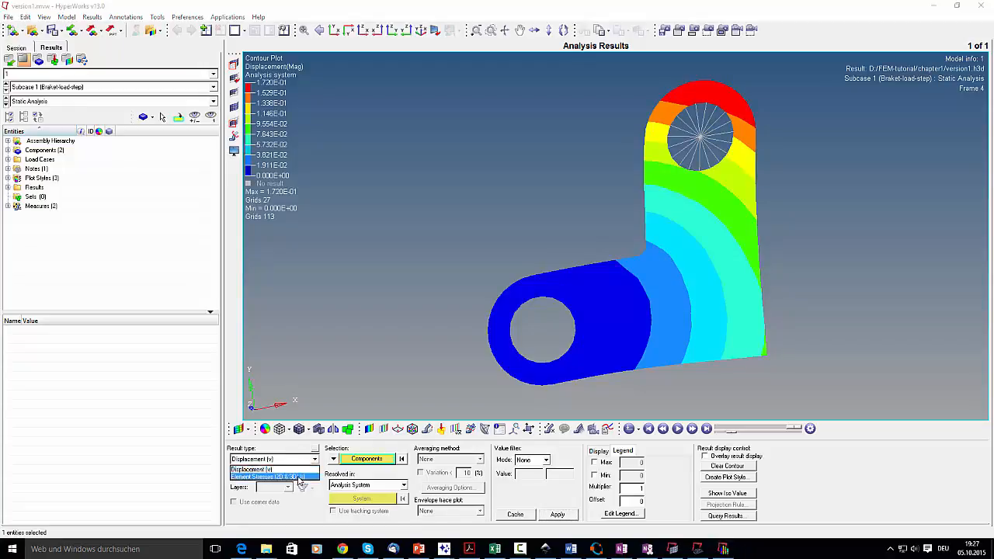
pyautogui.click(557, 516)
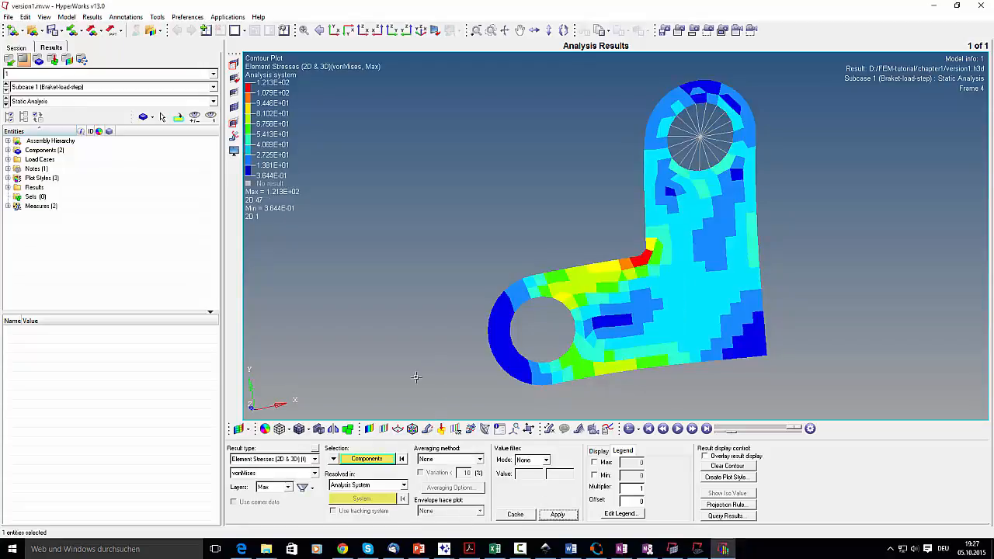